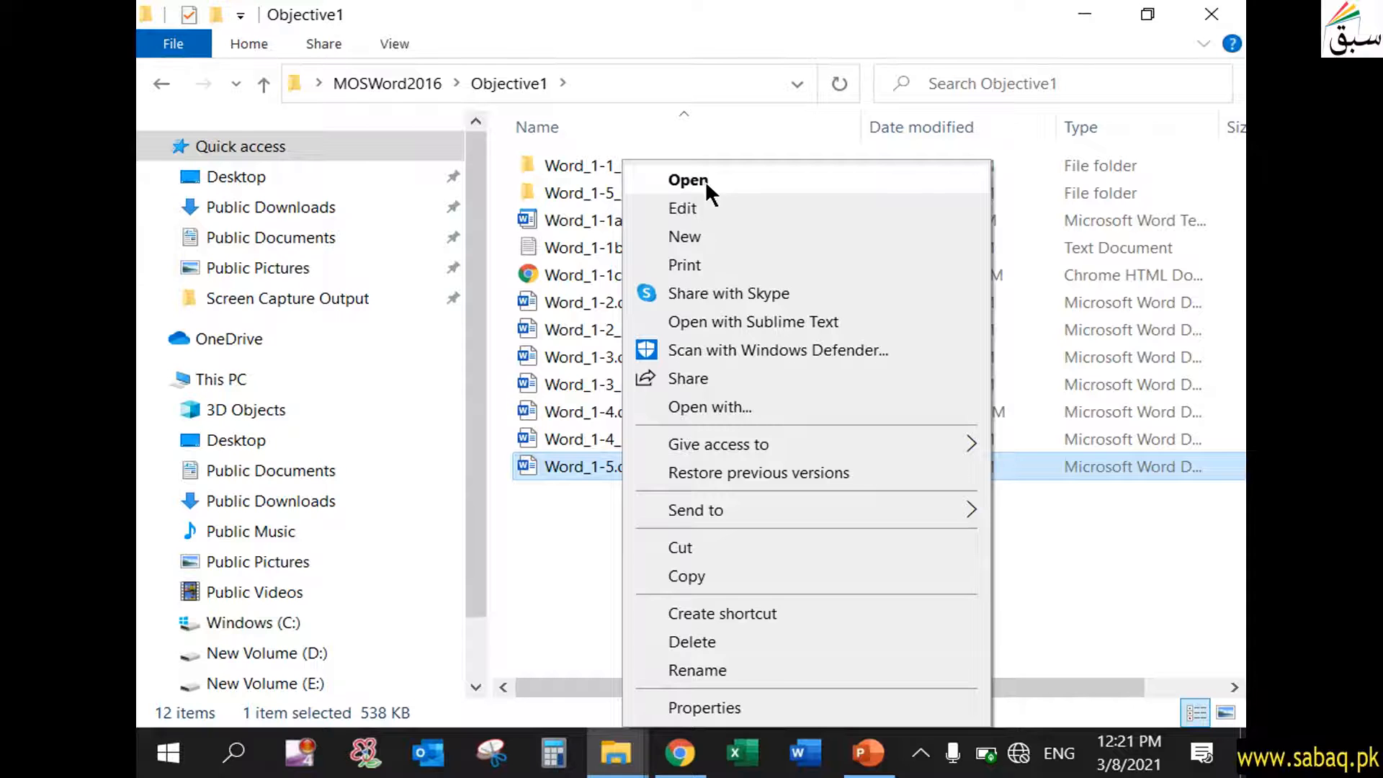
- Open Word_1-5.docx from the Objective1 folder in Word and review its content
left_click(712, 182)
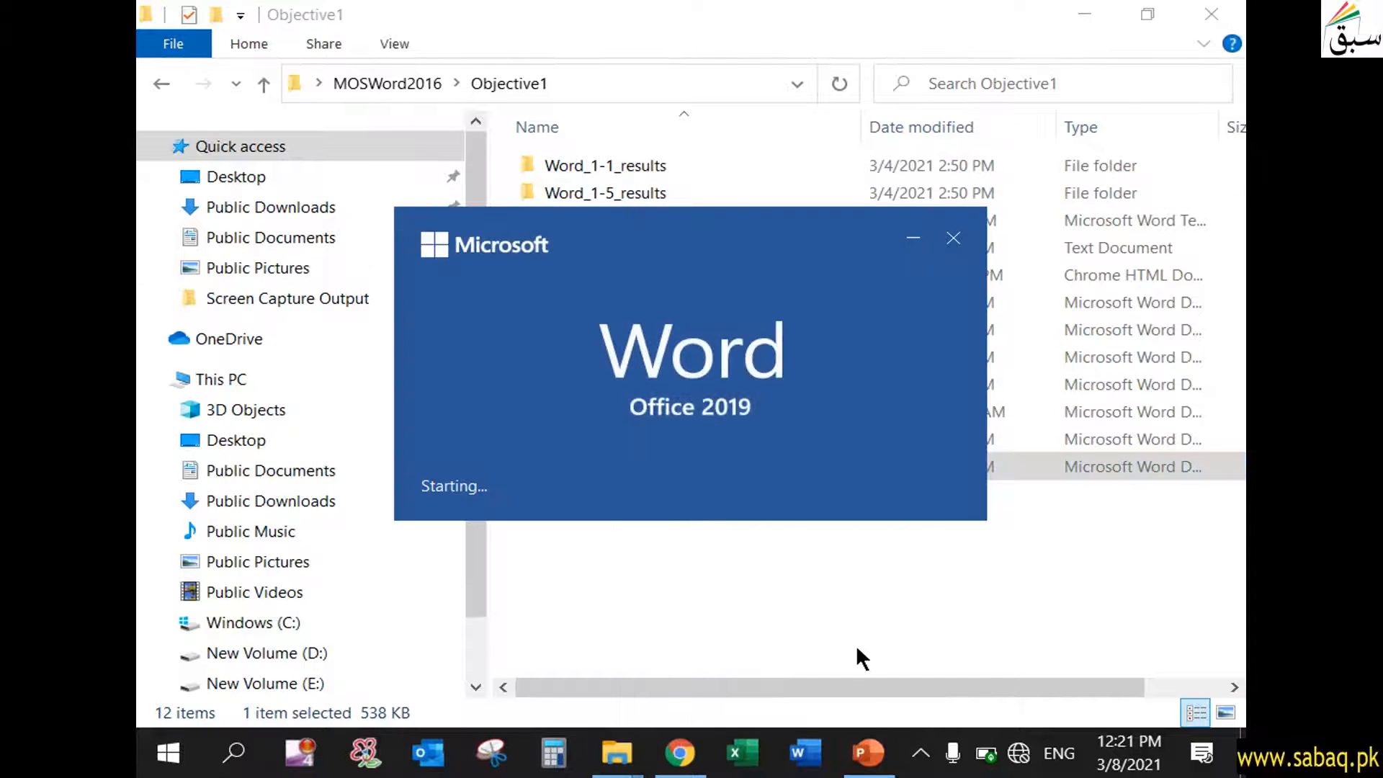
scroll(333, 479, "down", 1)
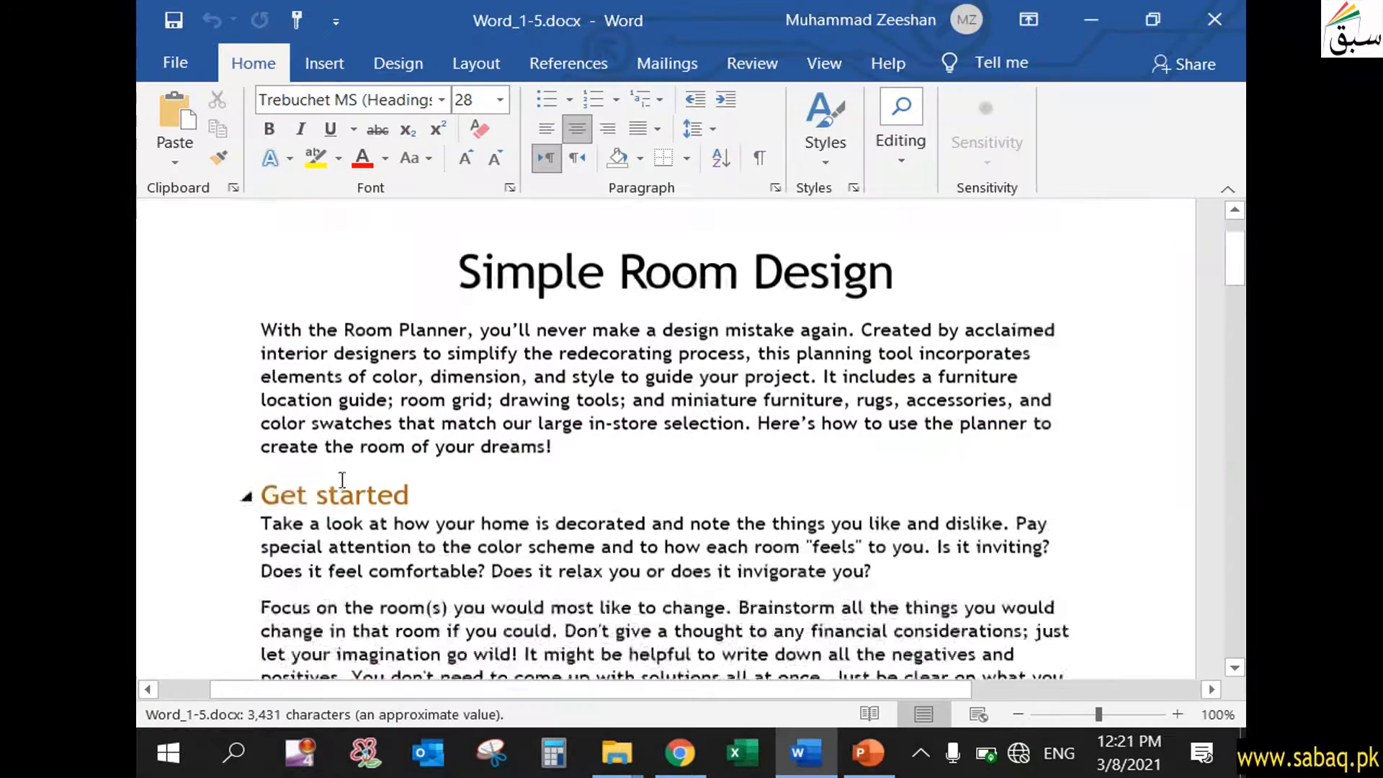
scroll(333, 479, "down", 15)
left_click_drag(1243, 339, 1222, 191)
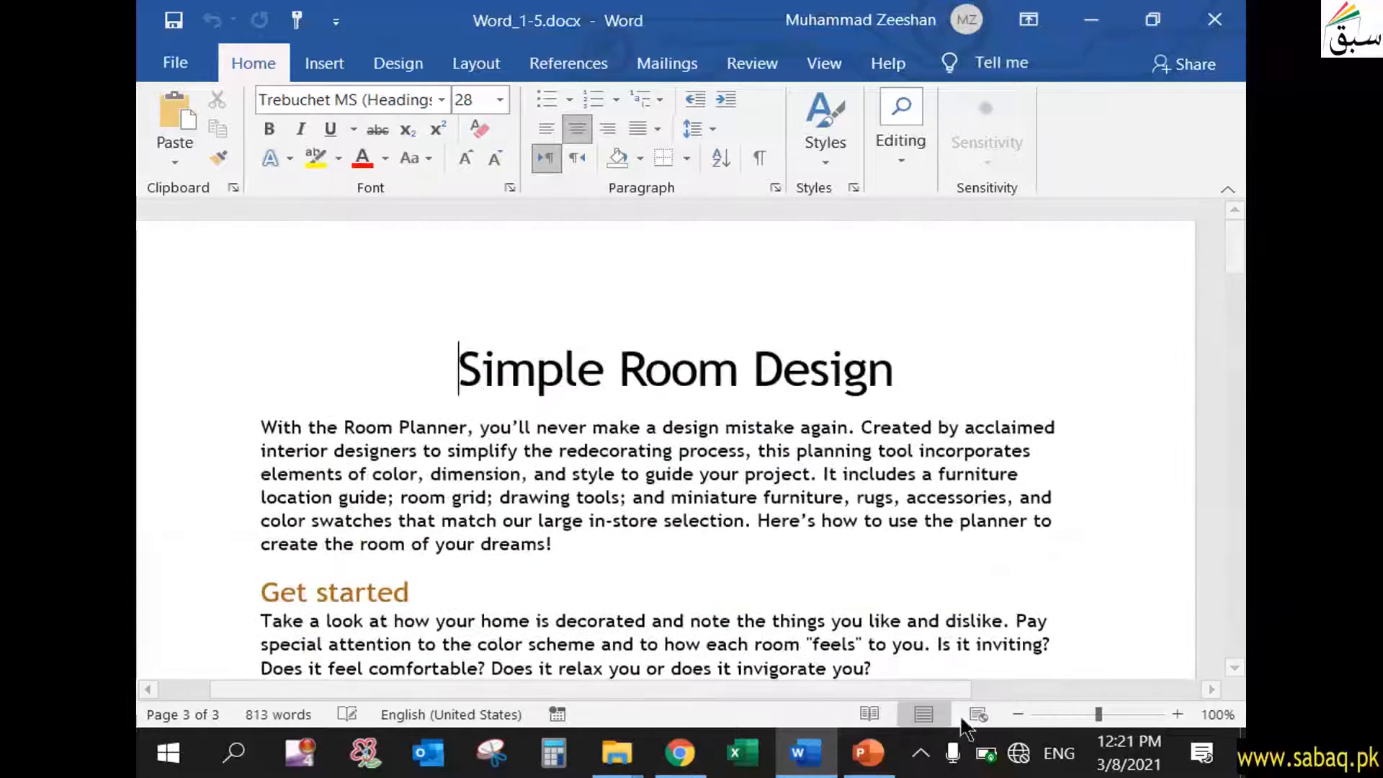
- Switch to the PowerPoint slide show and read the Task 1 printing instructions for Project 1
left_click(868, 753)
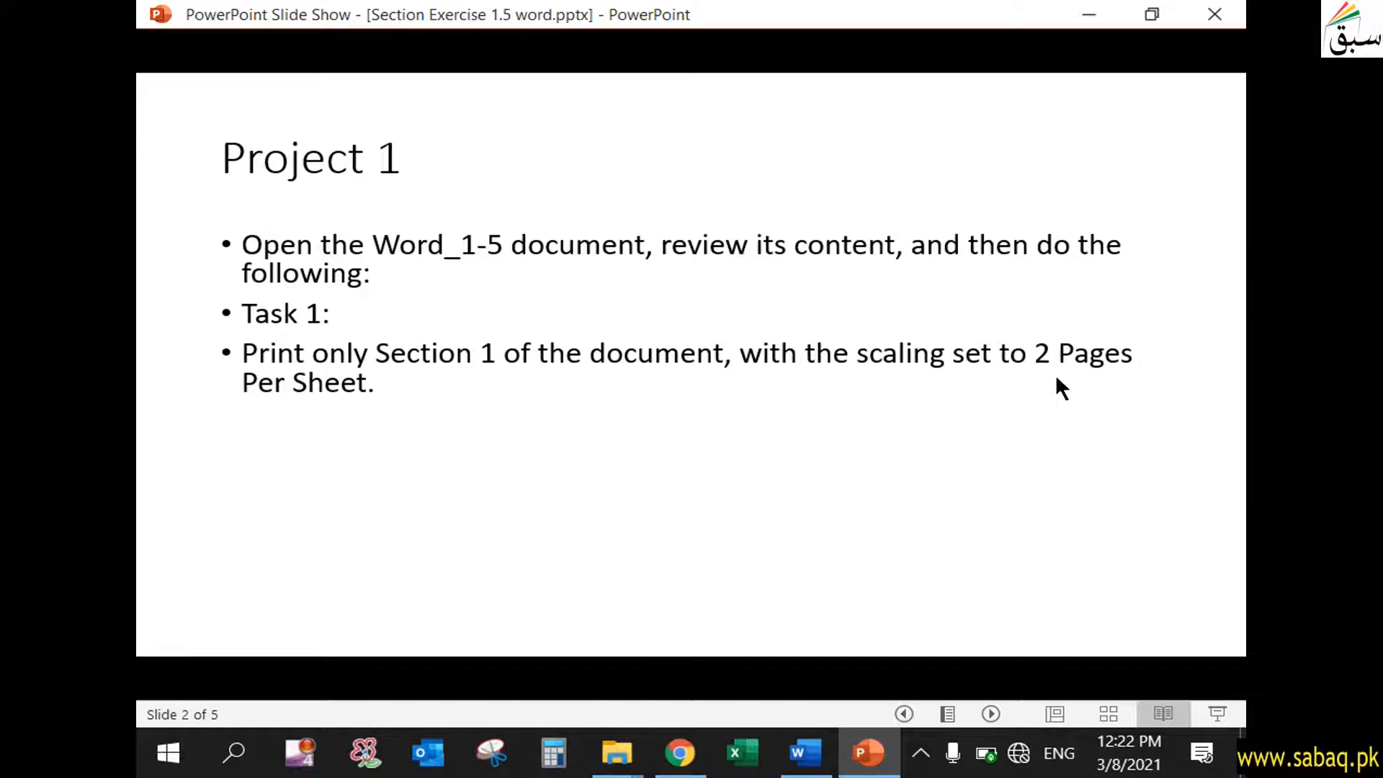
left_click(864, 757)
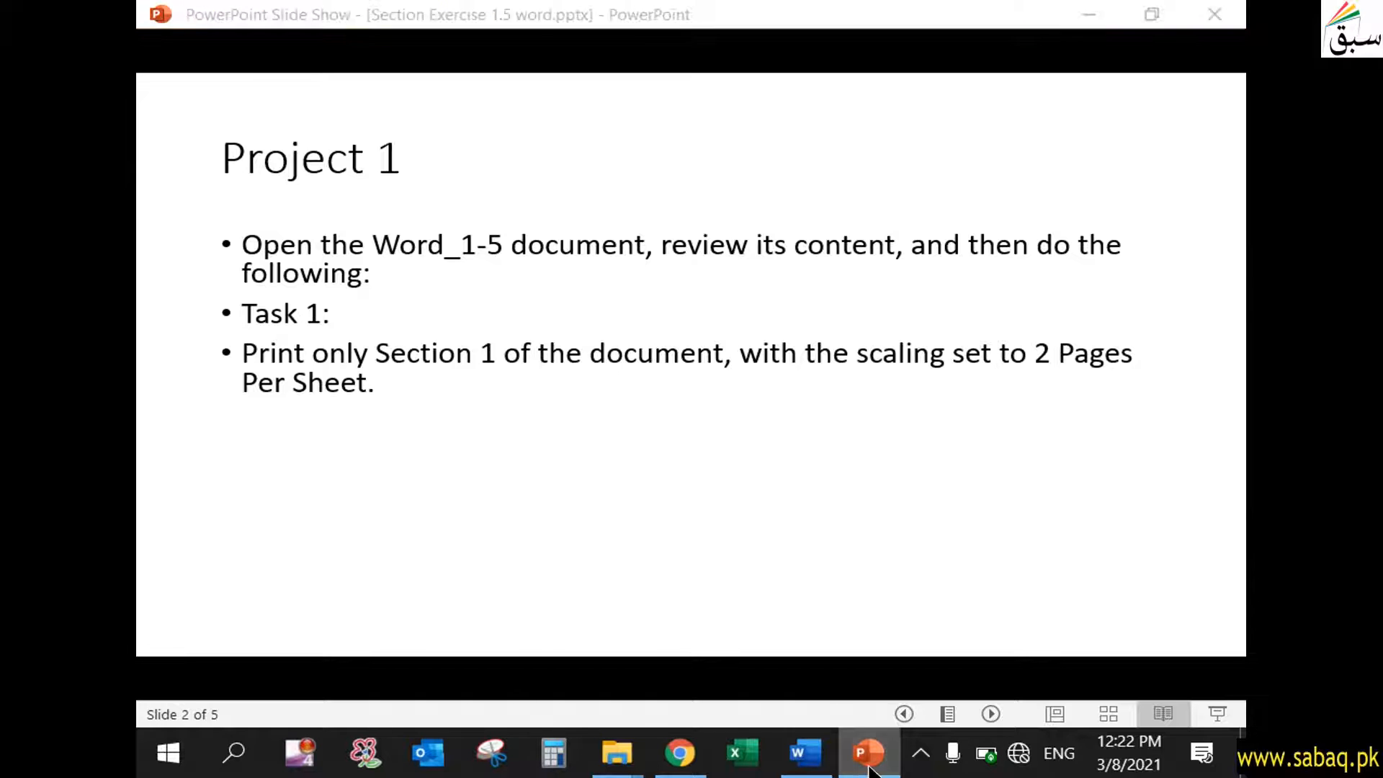
left_click(868, 756)
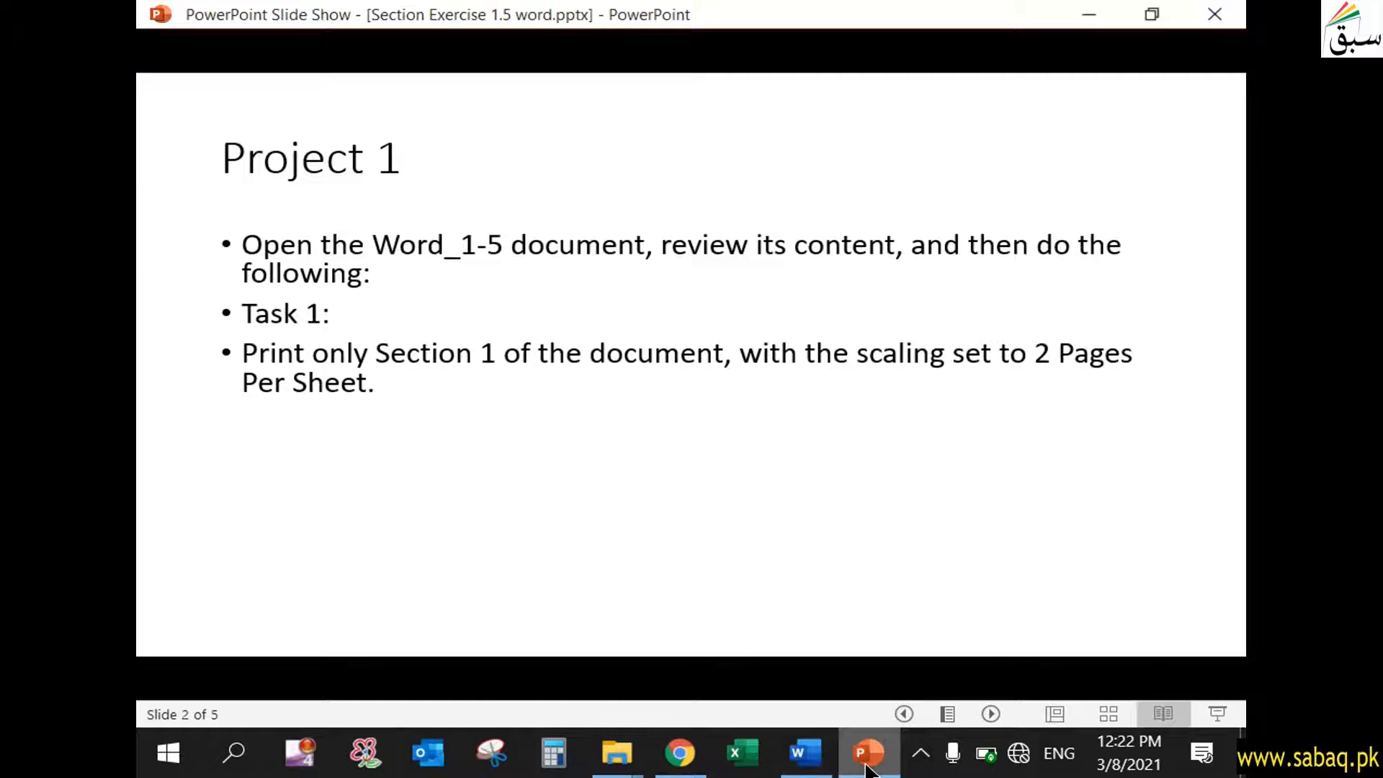
- Return to Word and look through the text and picture pages of the Simple Room Design document
left_click(805, 753)
scroll(709, 640, "down", 2)
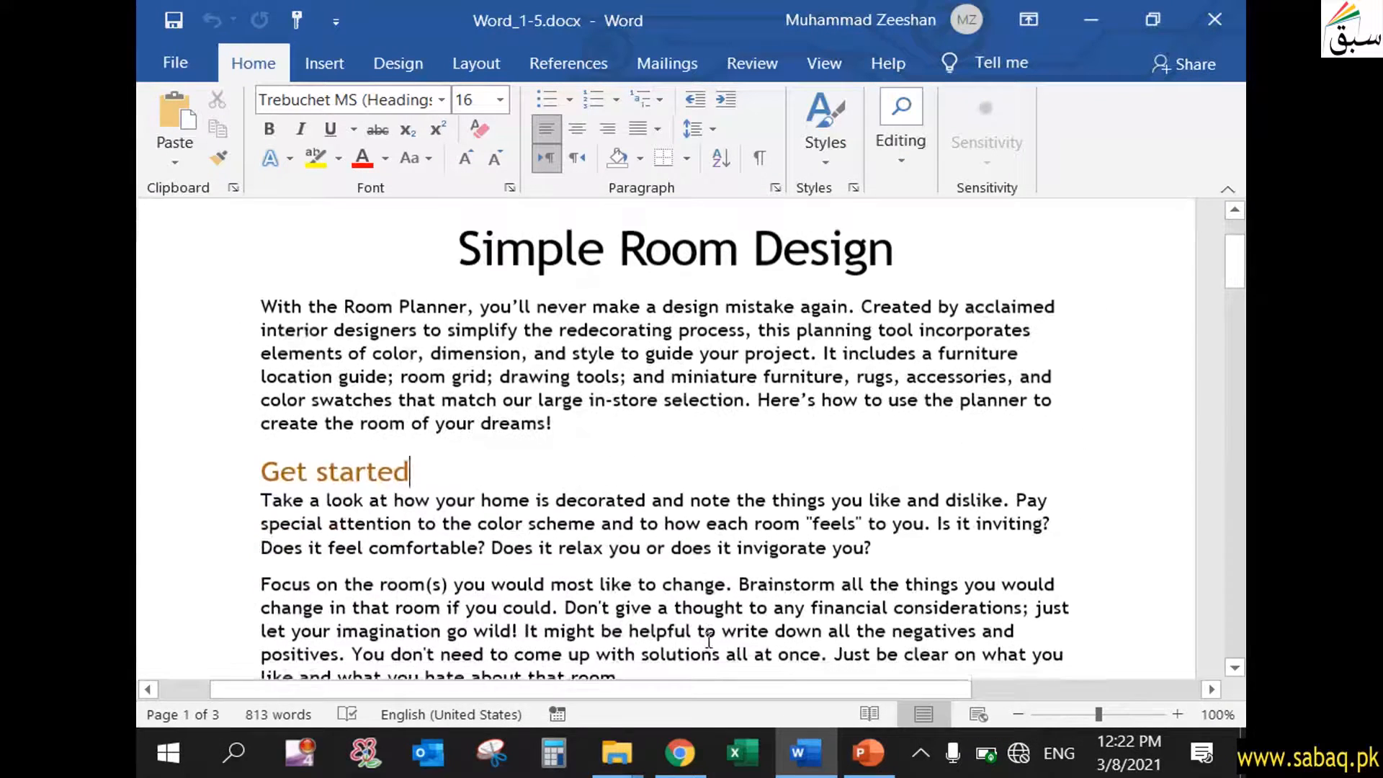
scroll(709, 639, "down", 10)
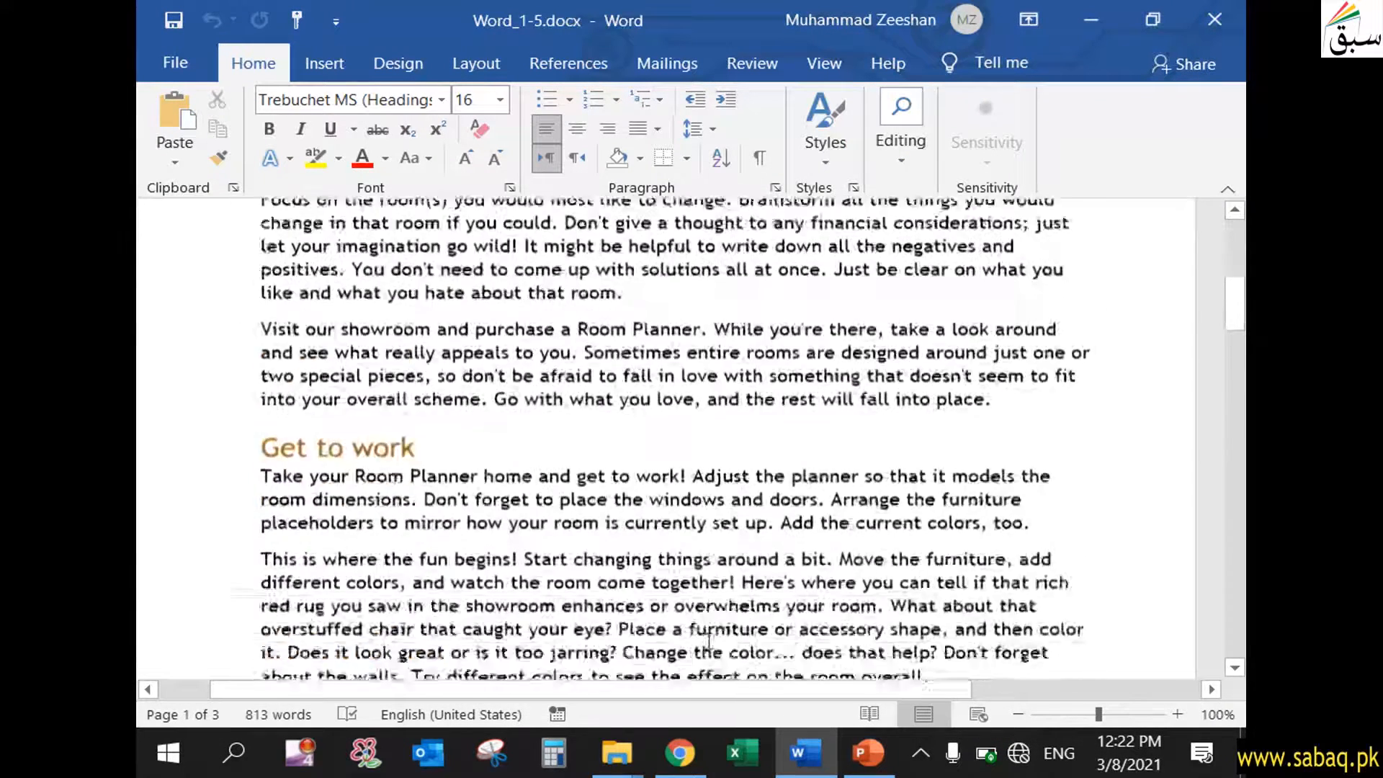
scroll(709, 640, "down", 10)
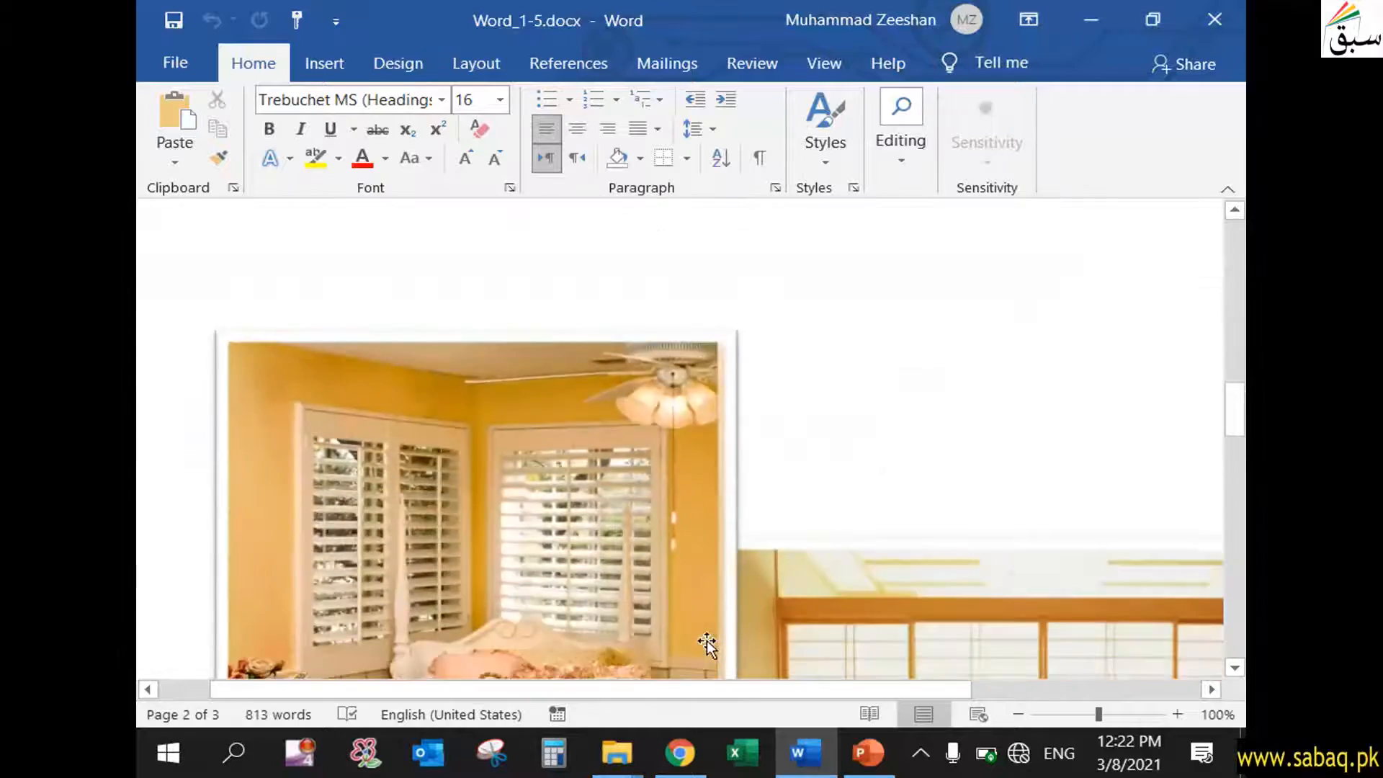
scroll(704, 642, "up", 3)
scroll(707, 644, "up", 12)
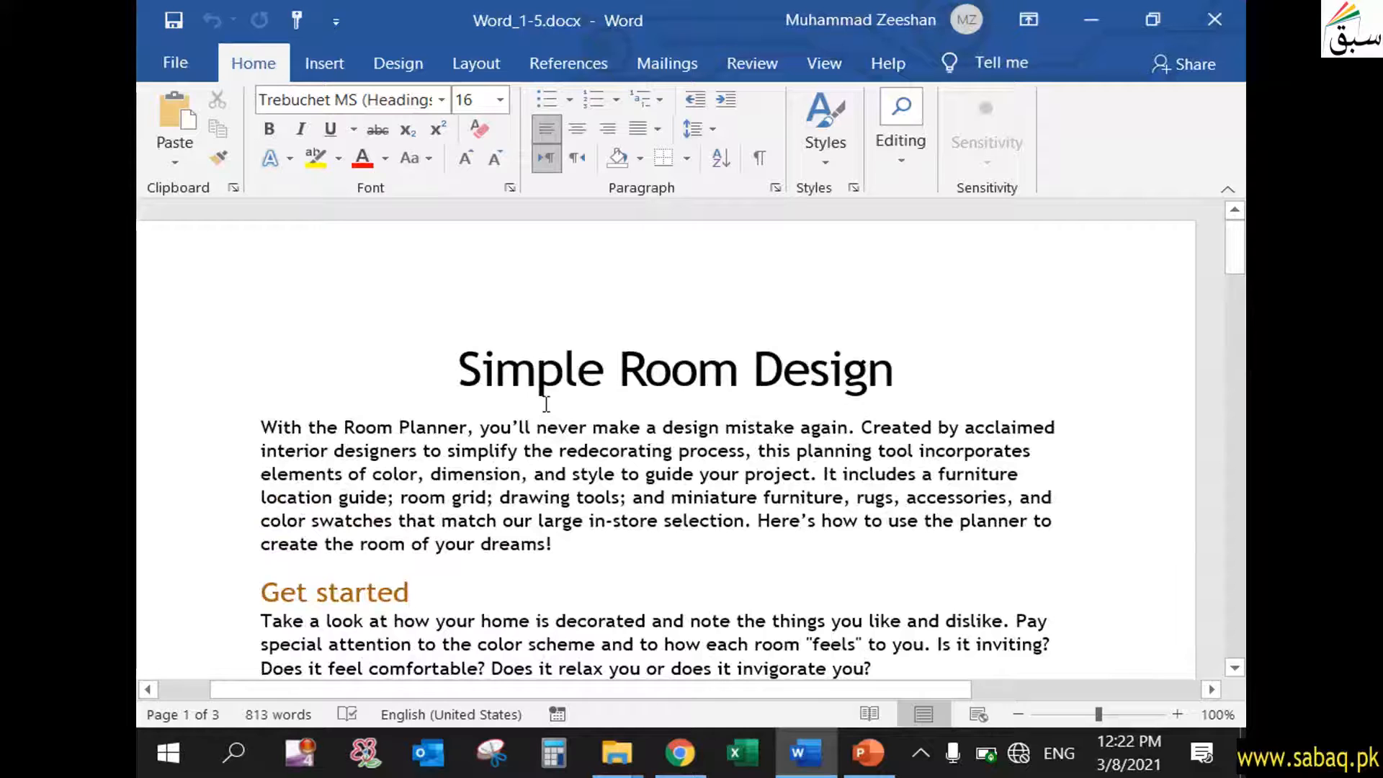
- Set the document's print range to Custom Print with p1s1 as the pages
left_click(183, 64)
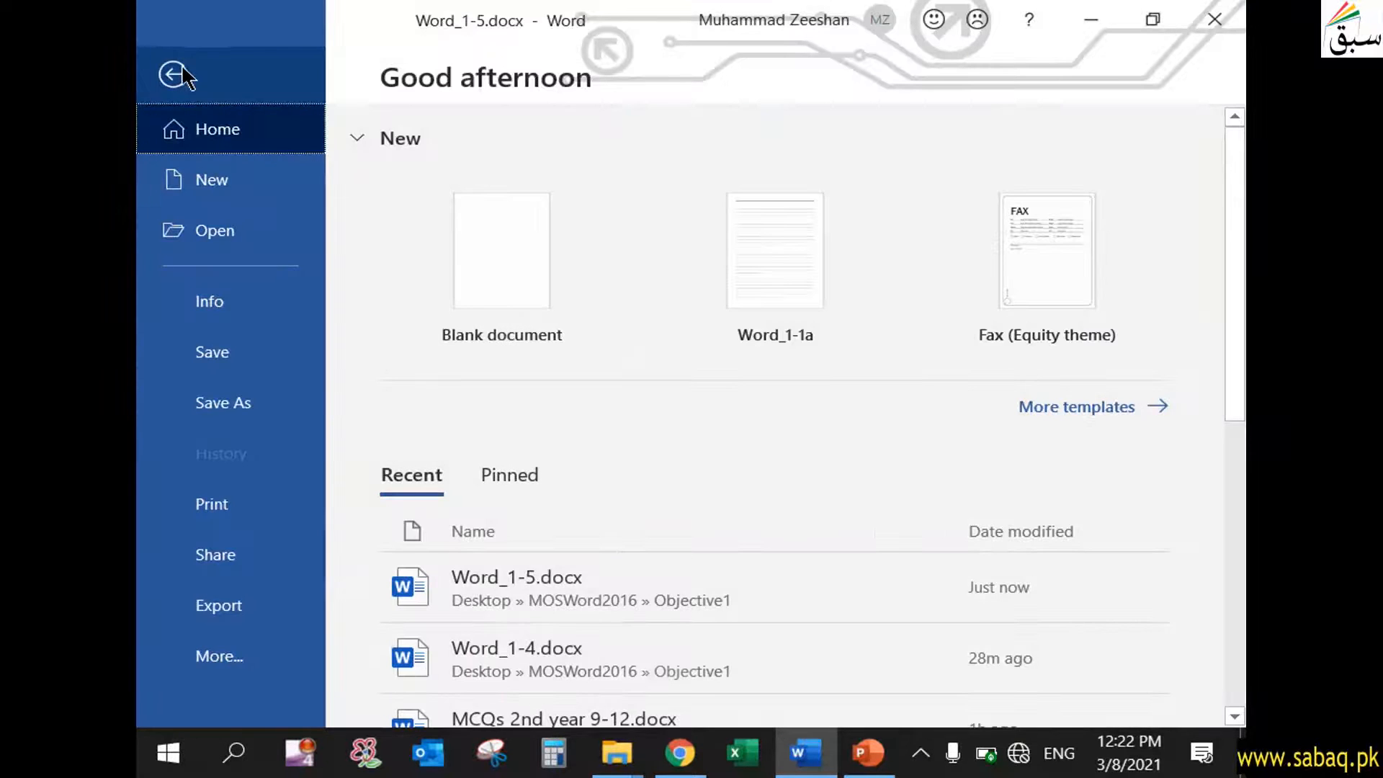
left_click(242, 516)
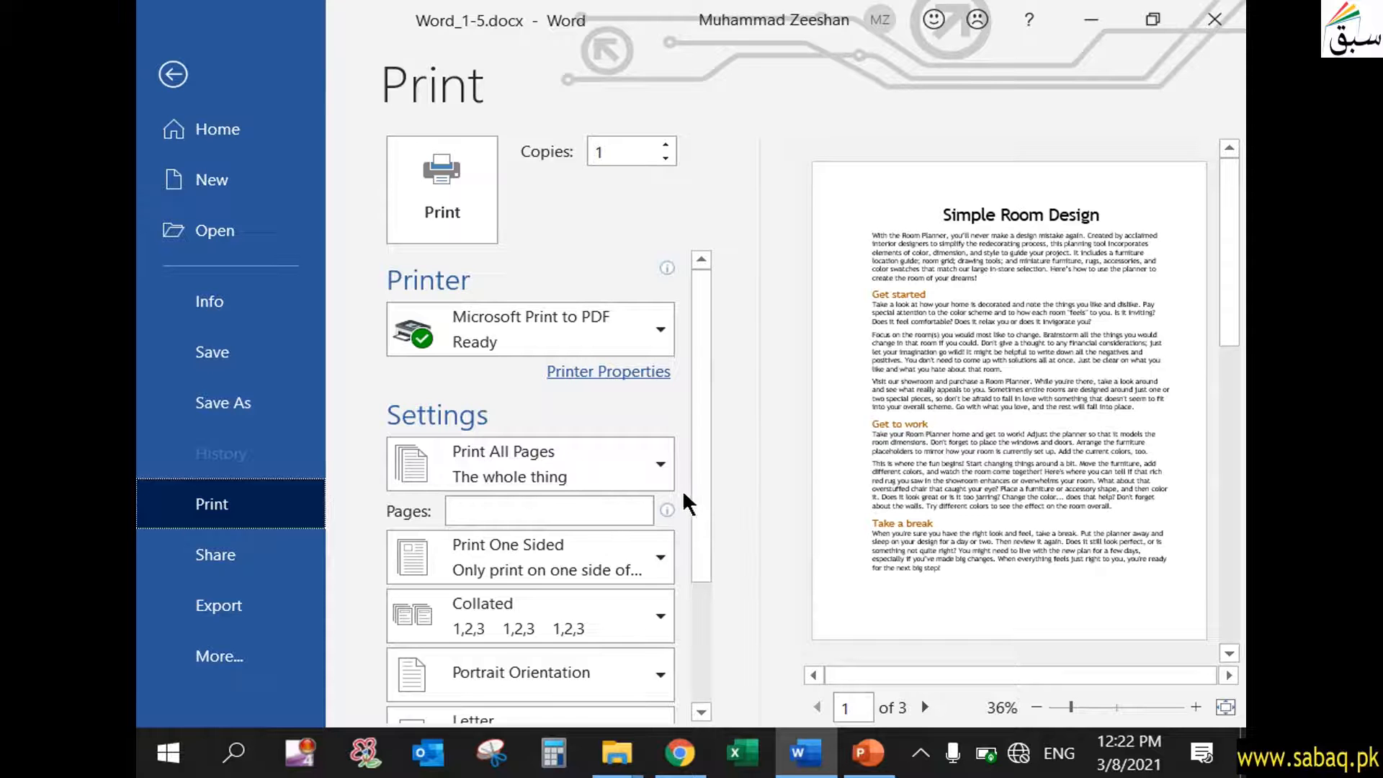
left_click(659, 479)
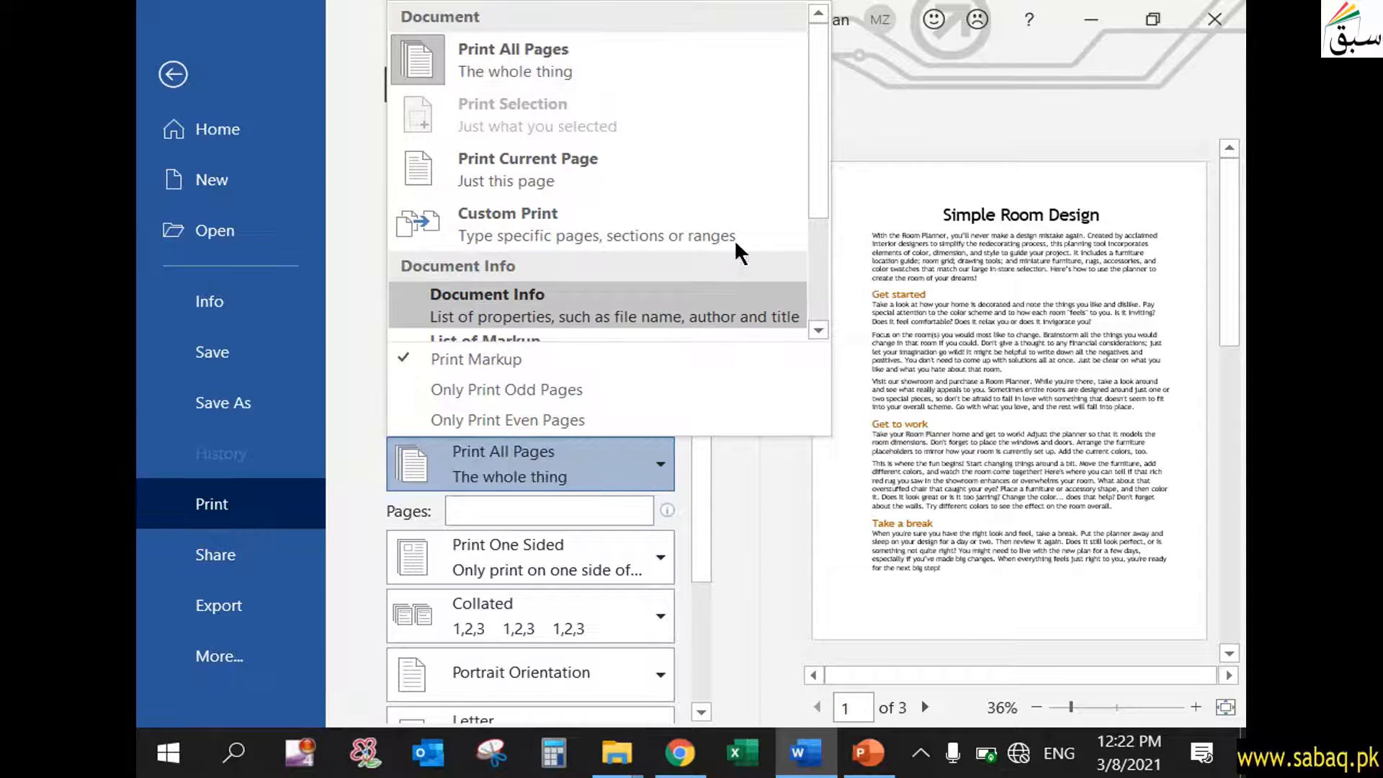
left_click_drag(814, 126, 824, 206)
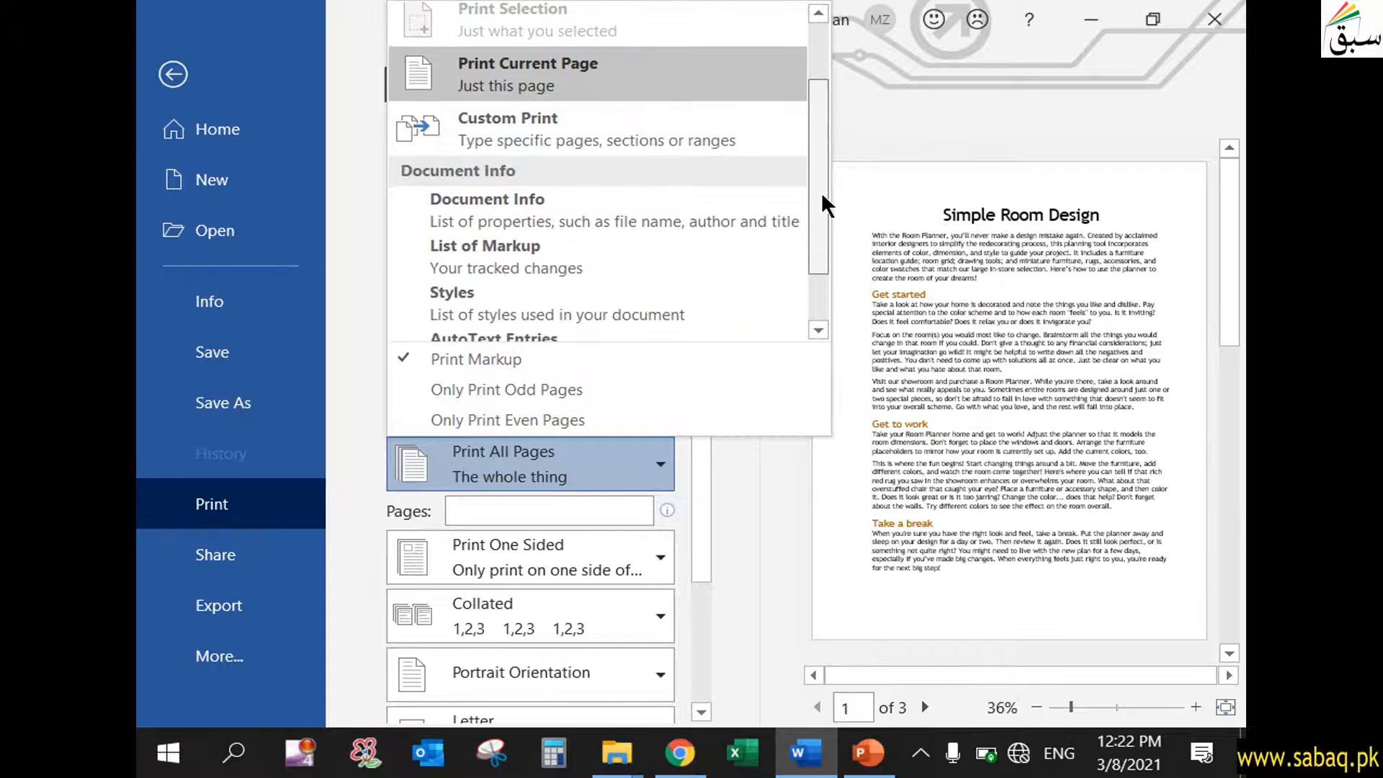
left_click(618, 142)
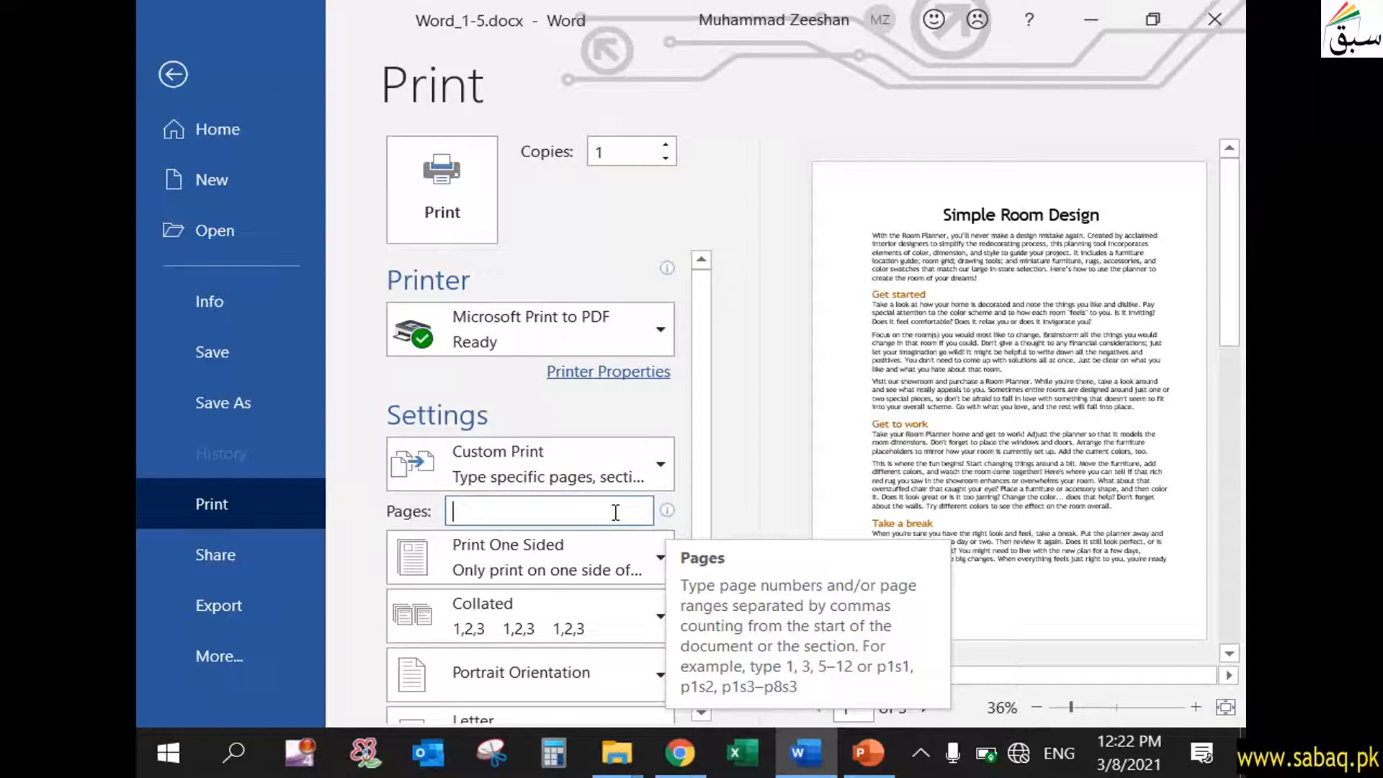
type("p1s1")
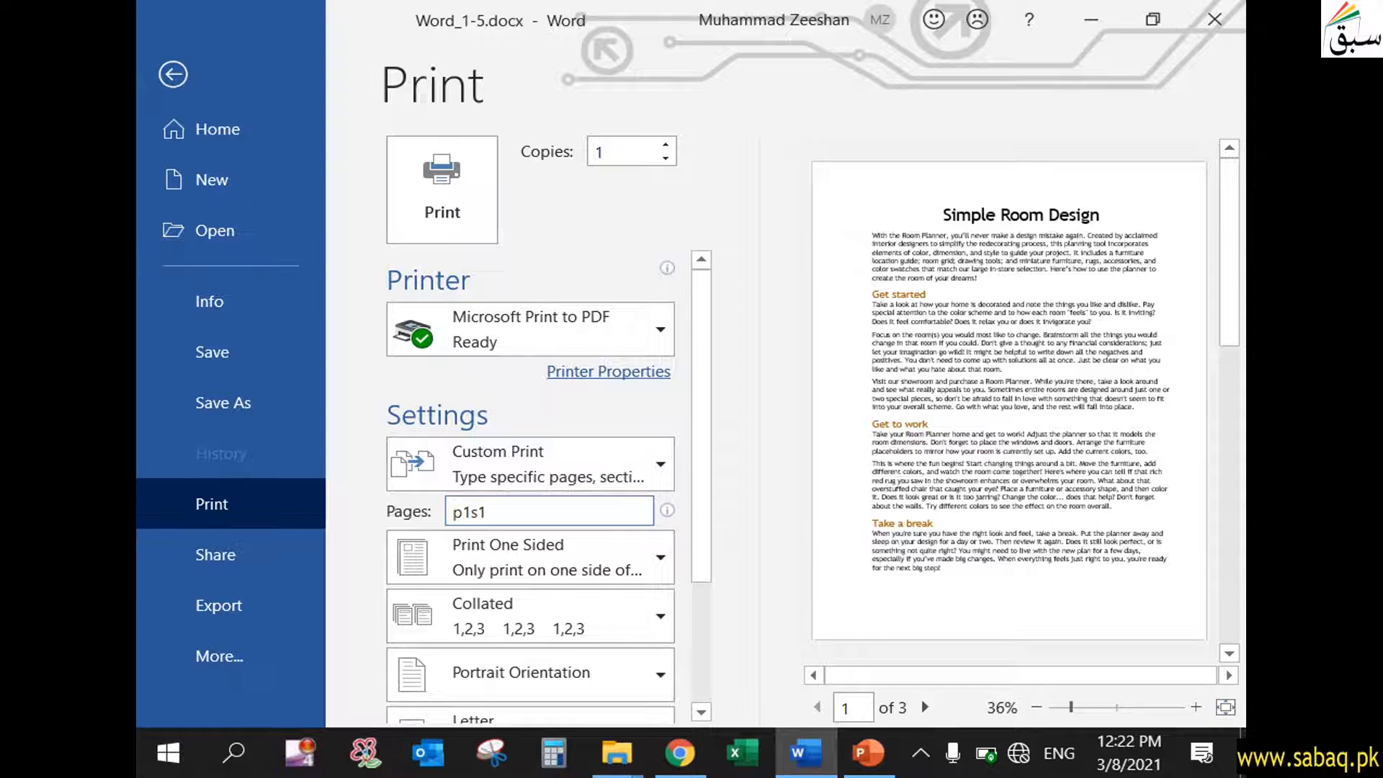
left_click(608, 413)
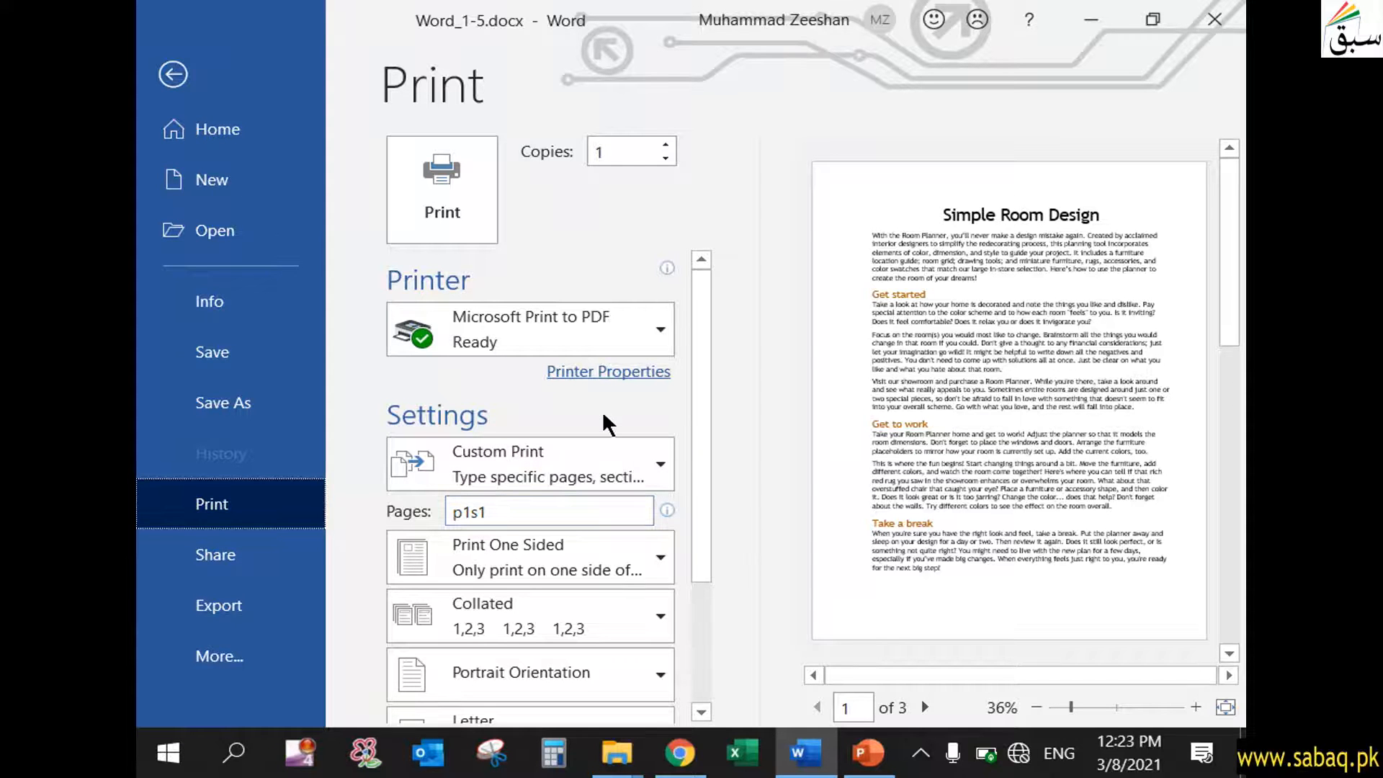
- Check the Task 1 slide in PowerPoint and set the Word print scaling to 2 Pages Per Sheet
left_click(883, 765)
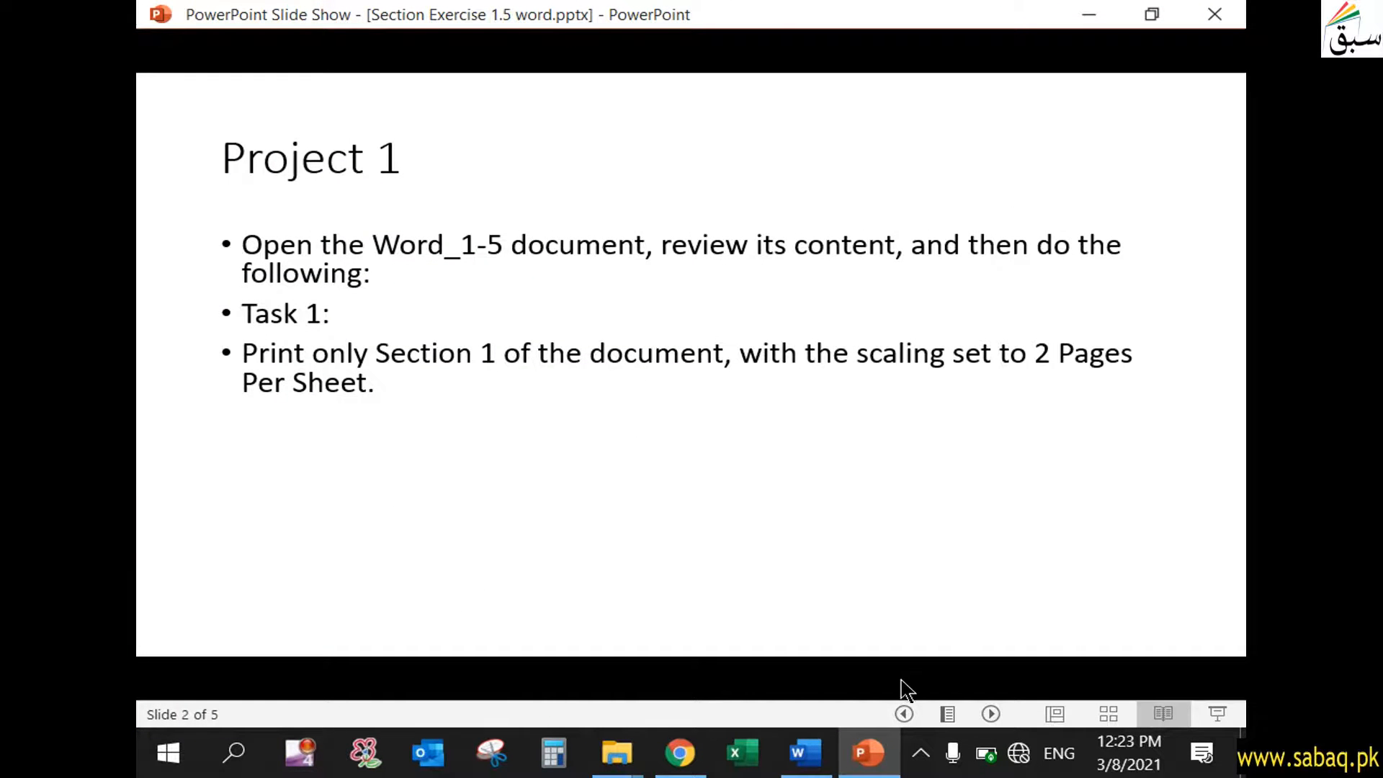
left_click(868, 753)
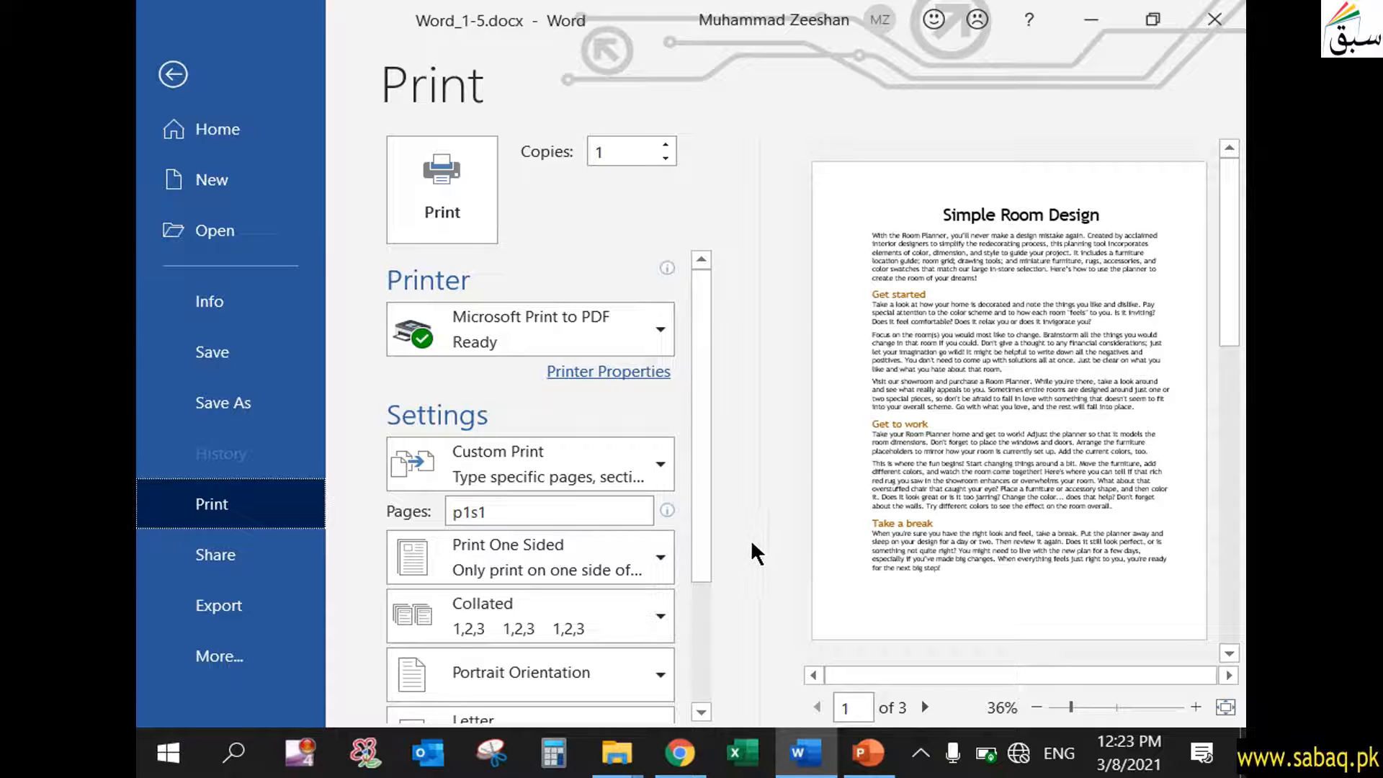
scroll(648, 559, "down", 3)
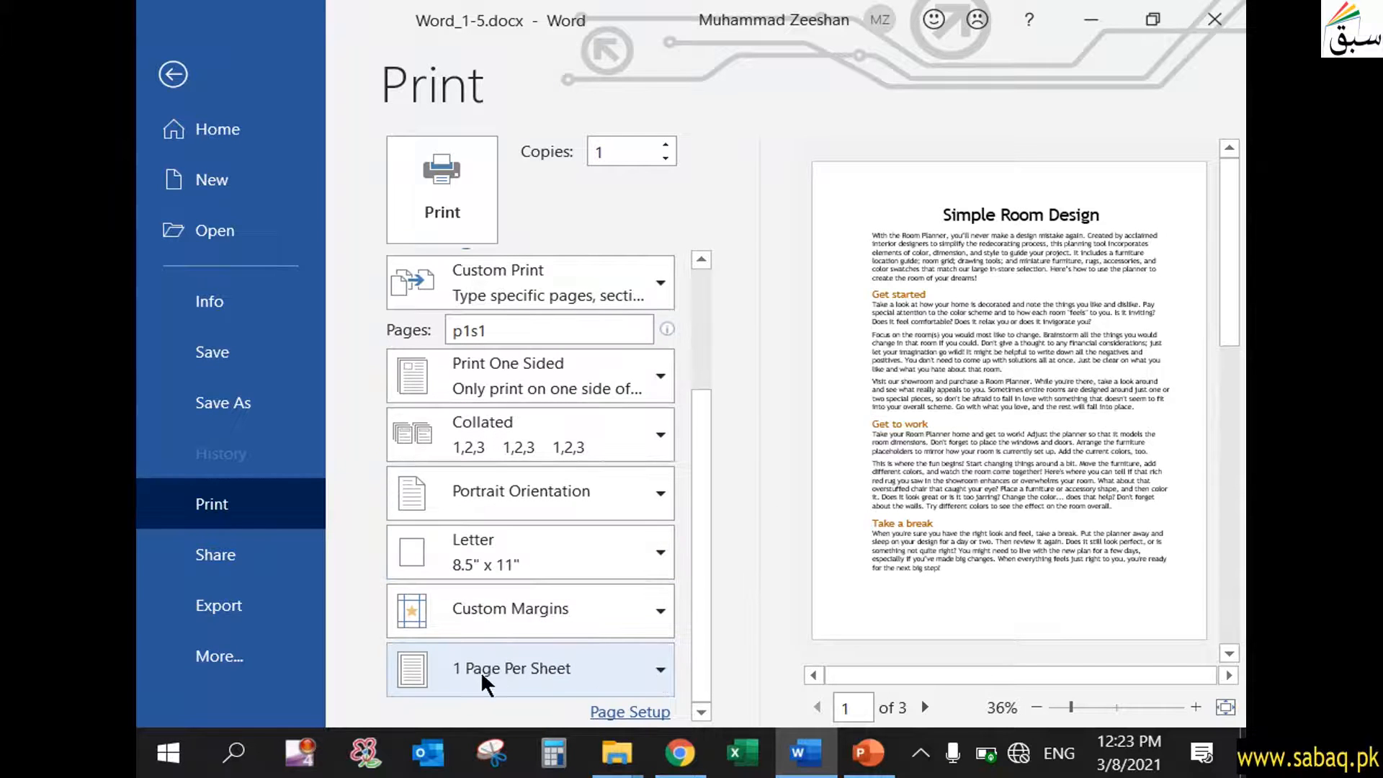
left_click(632, 682)
left_click(482, 368)
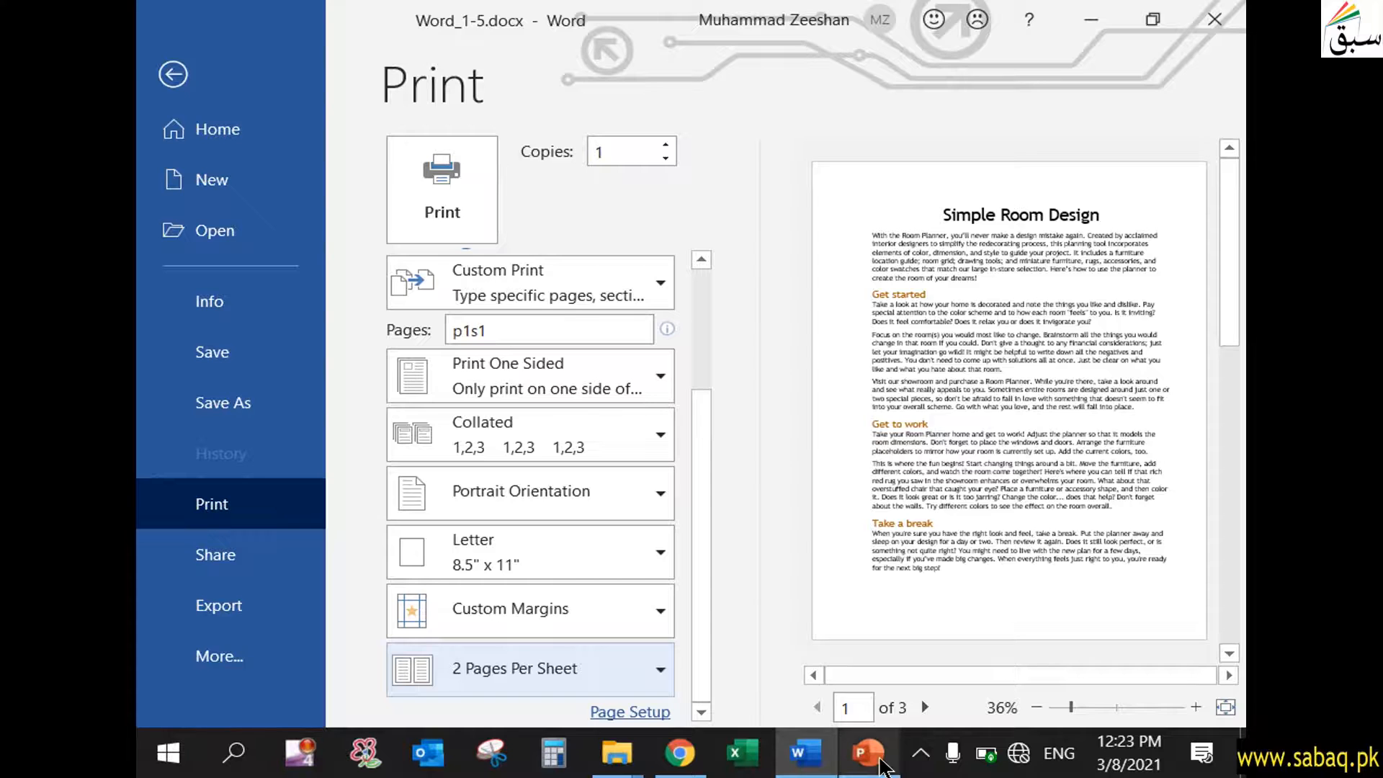
- Reveal and read Task 2 on the PowerPoint slide, and return to the document text in Word
left_click(868, 753)
left_click(498, 412)
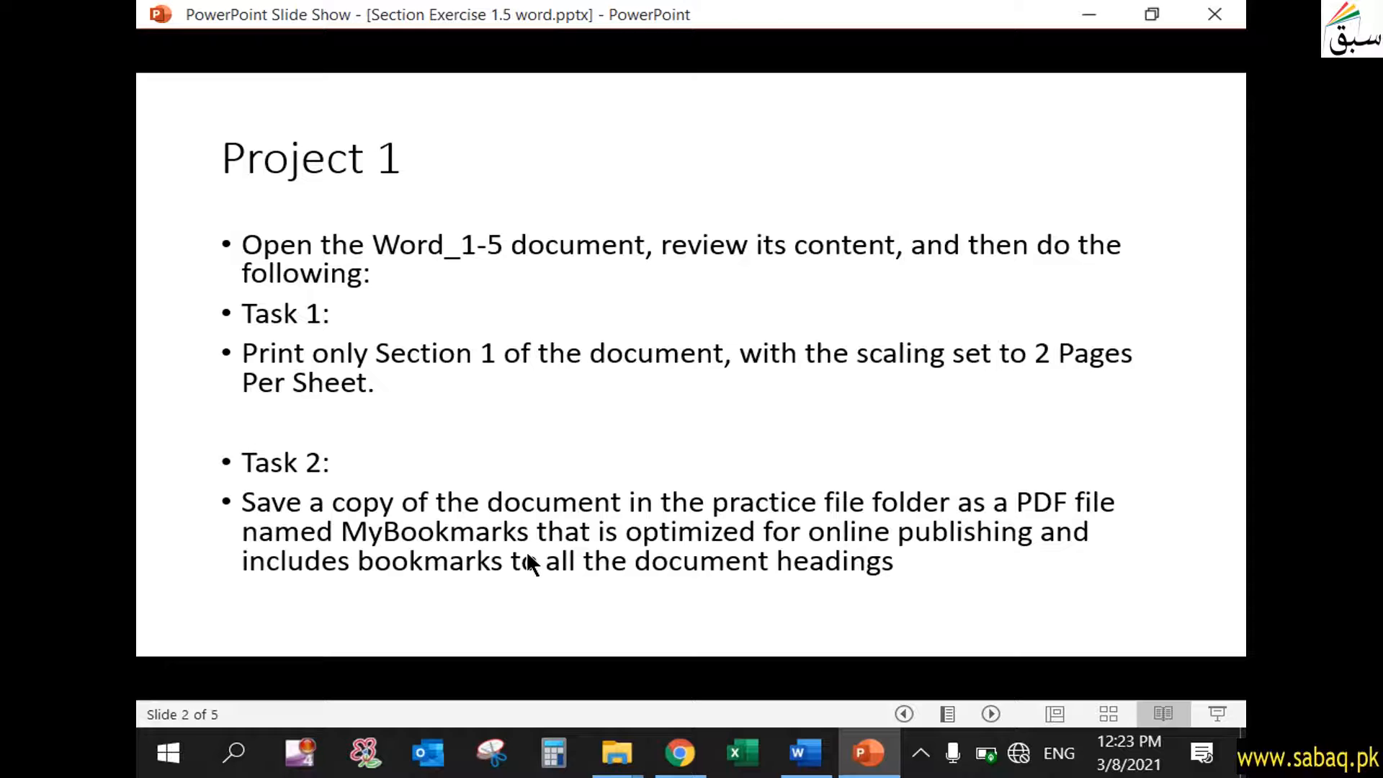
left_click(871, 760)
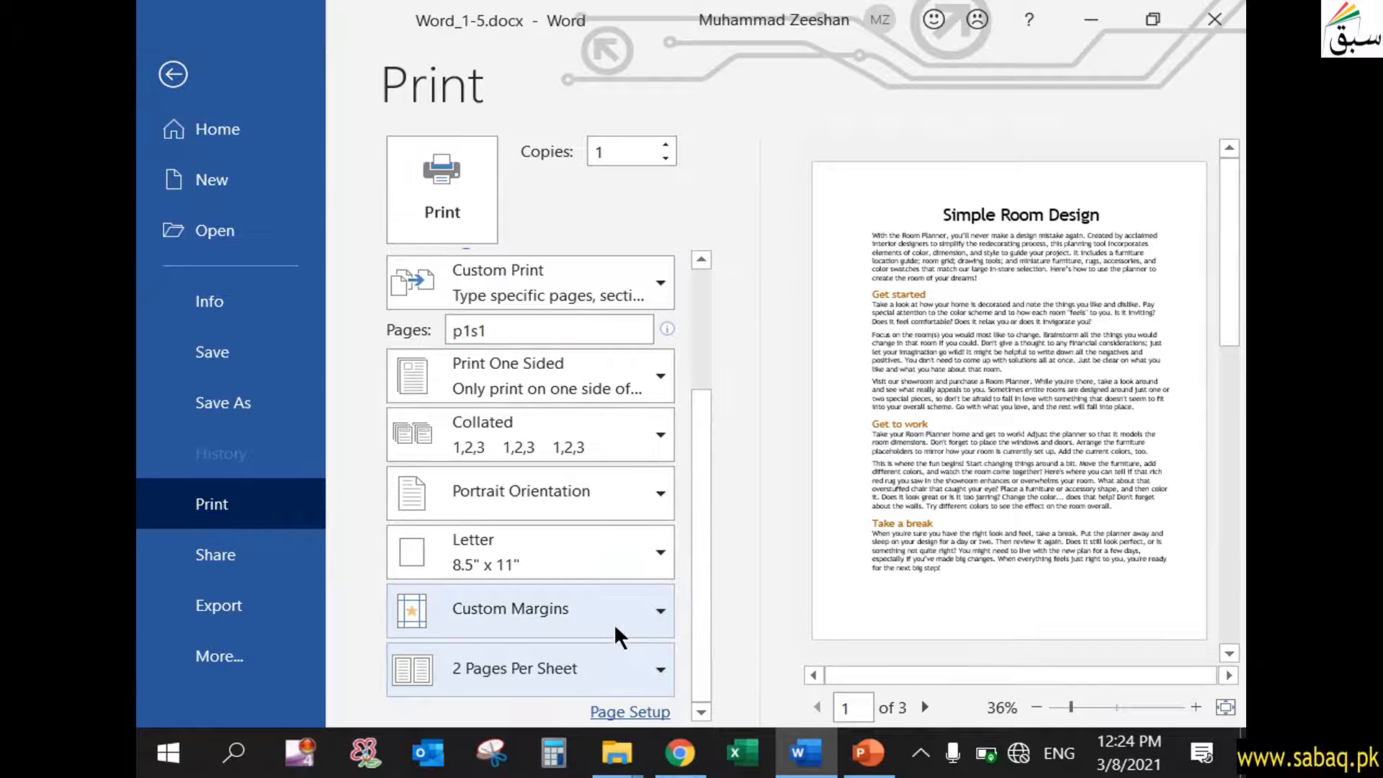
left_click(175, 75)
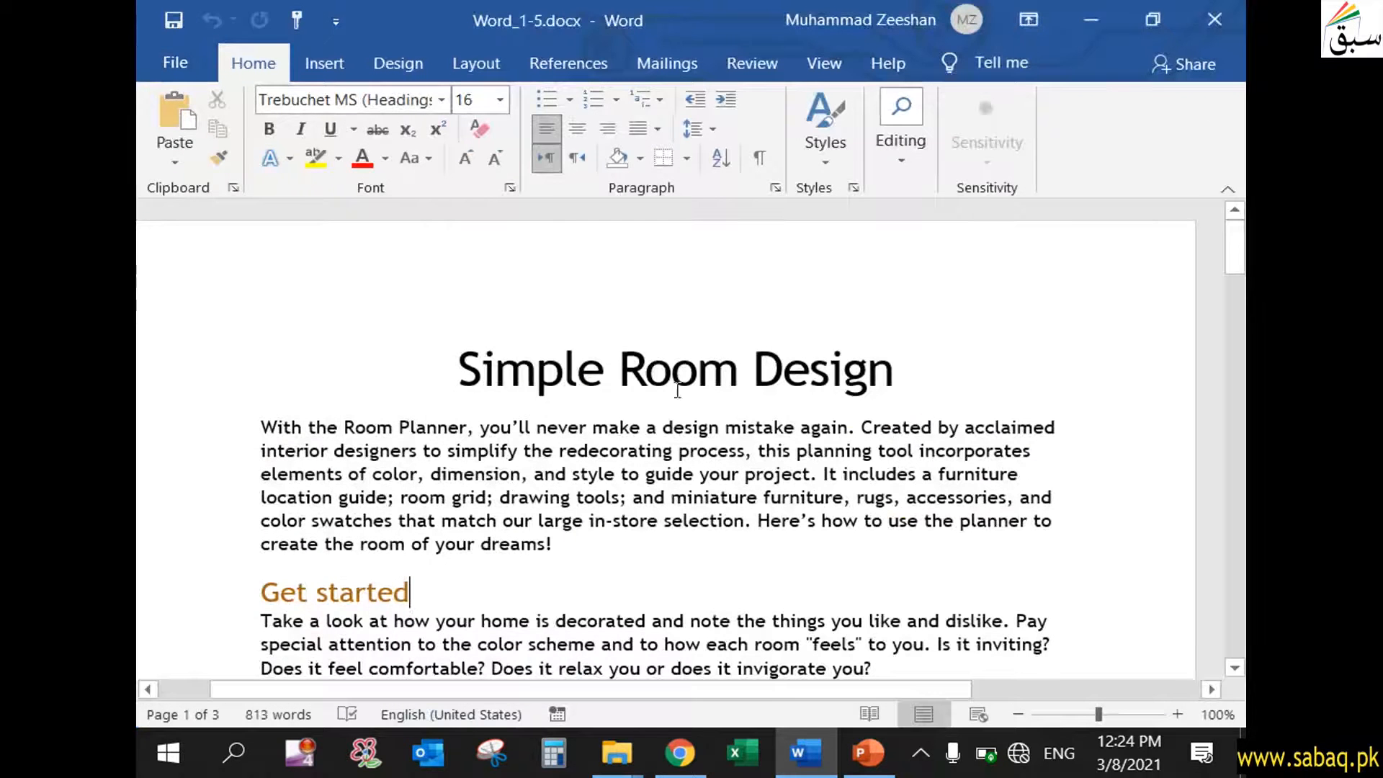
- Turn on the display of hidden bookmarks in the Bookmark dialog and close it
left_click(571, 63)
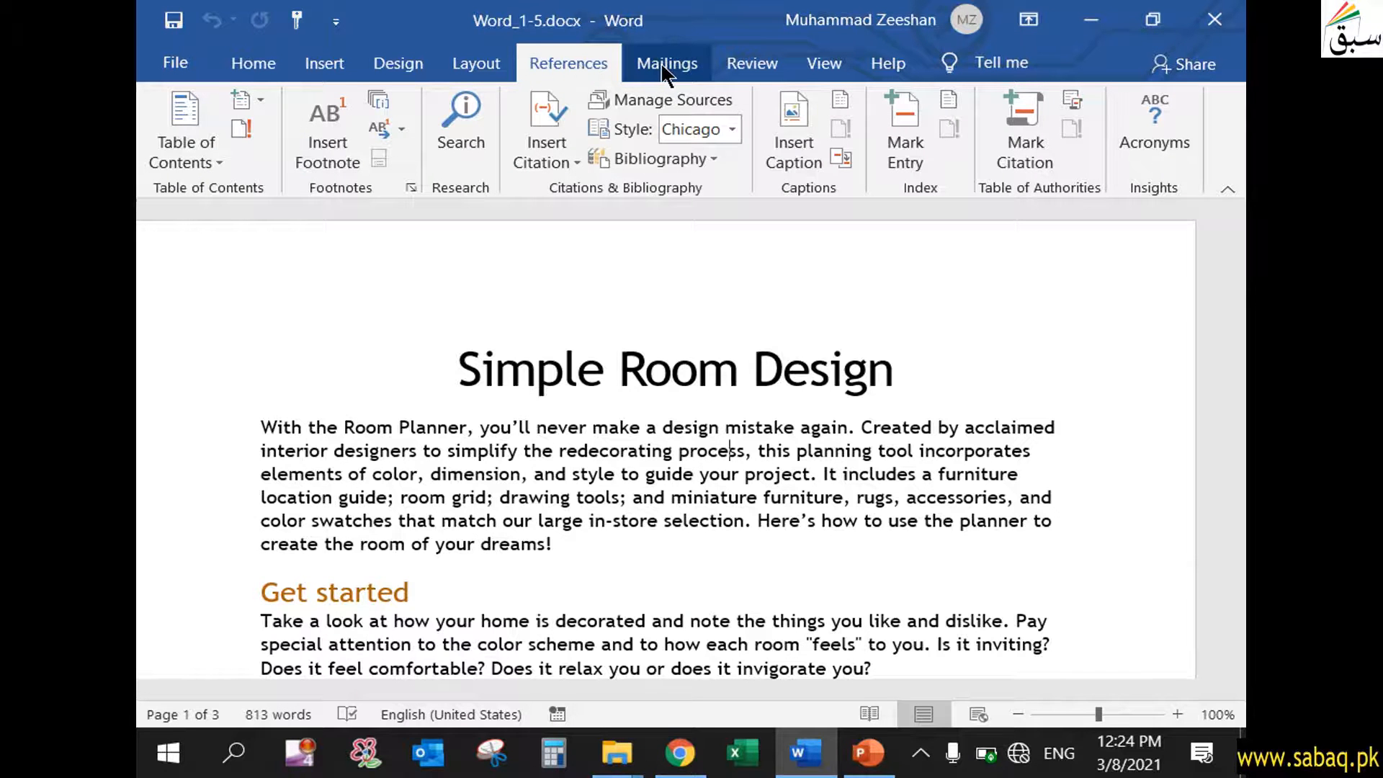
left_click(324, 63)
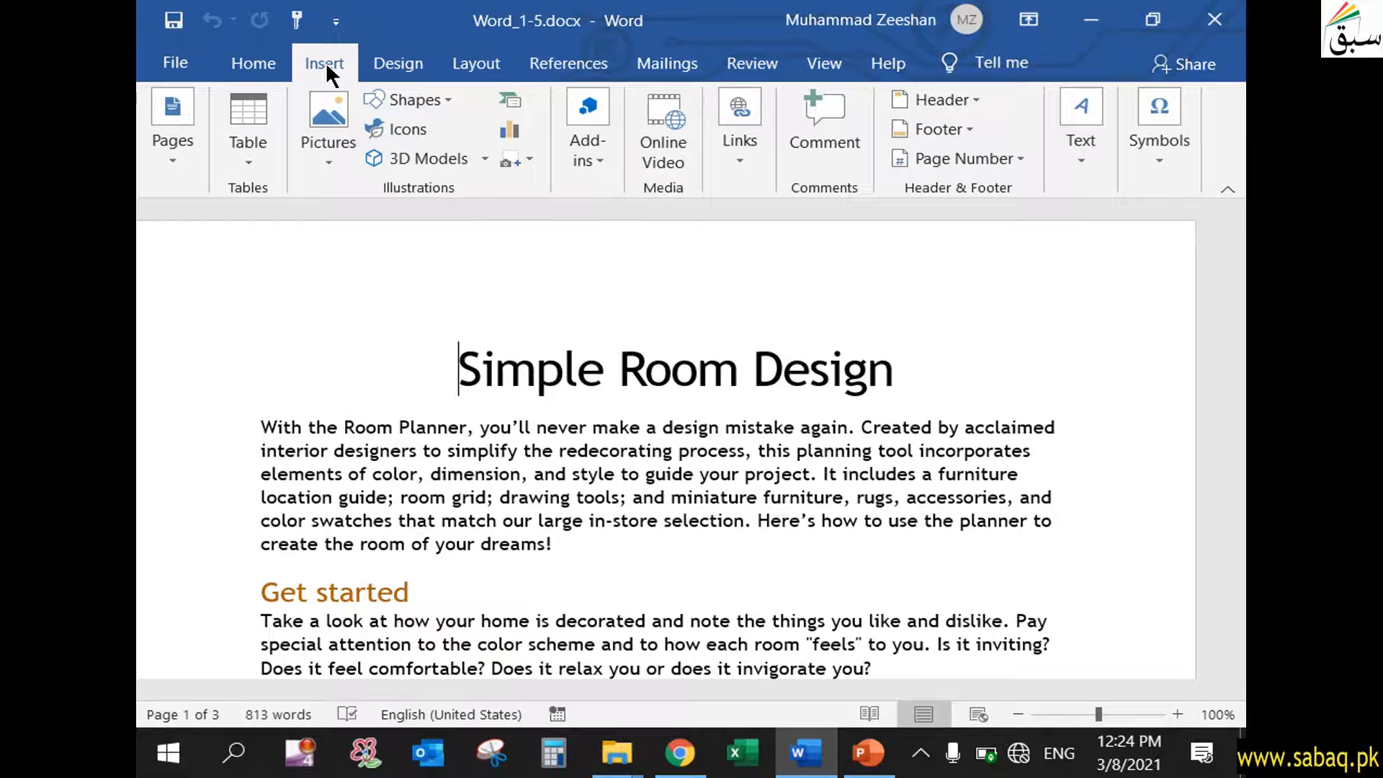
left_click(754, 164)
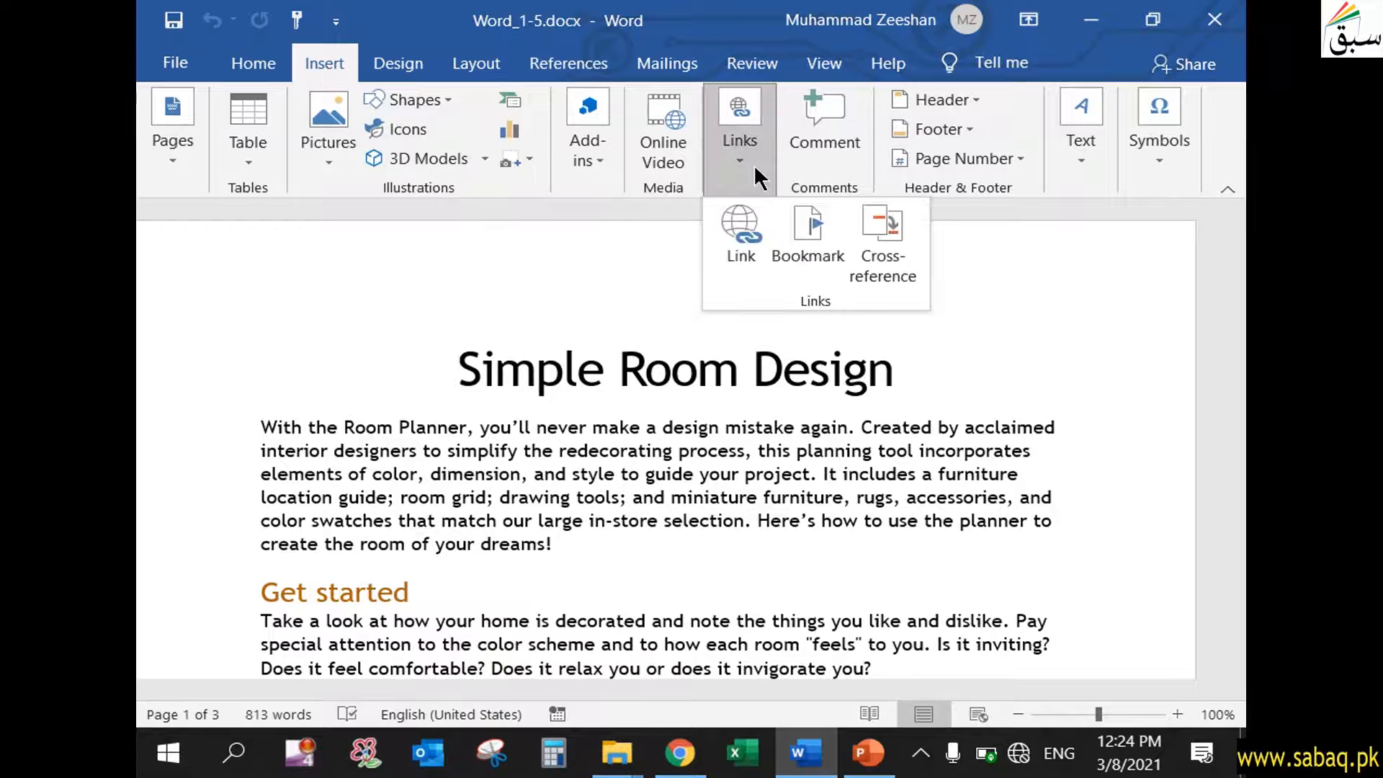
left_click(817, 226)
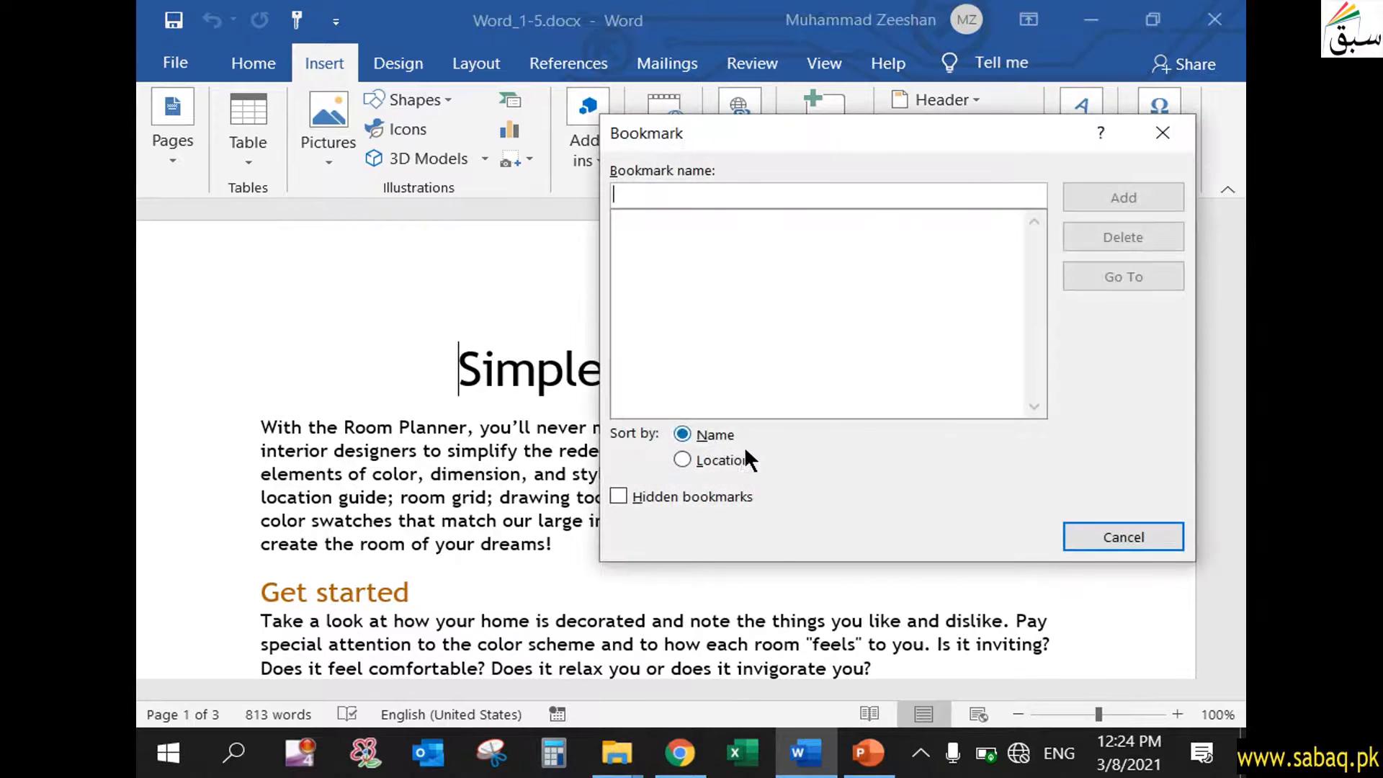
left_click(618, 497)
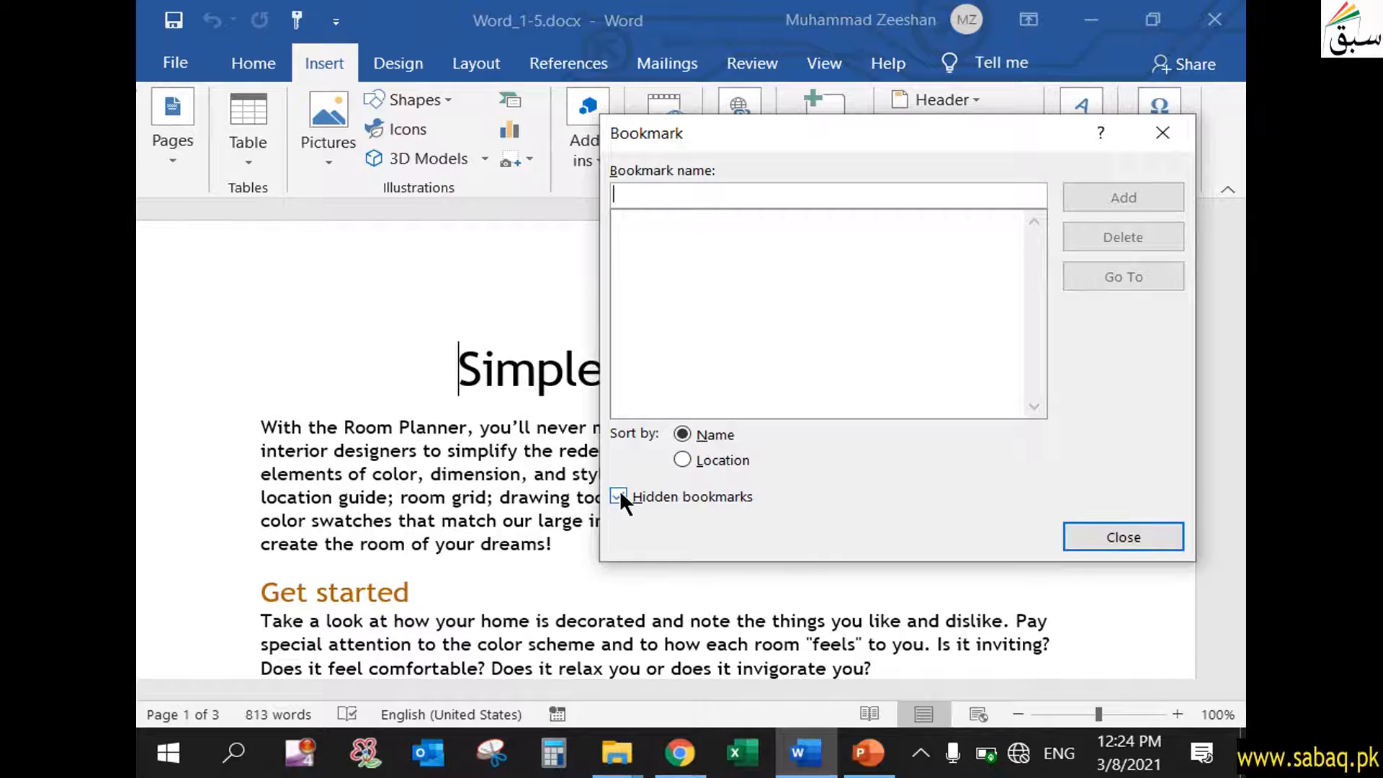
left_click(1159, 538)
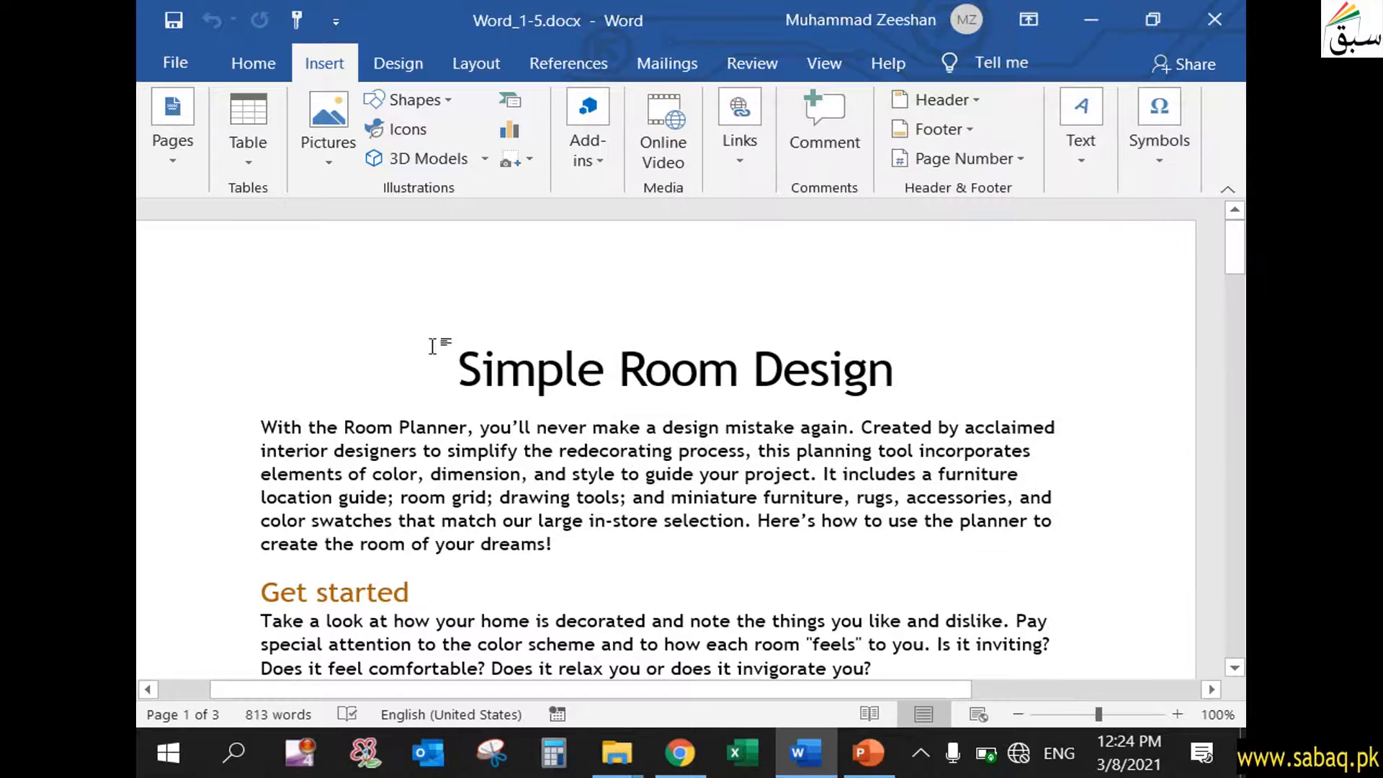
- Add a bookmark named Title to the Simple Room Design heading and deselect the text
left_click_drag(467, 372, 917, 382)
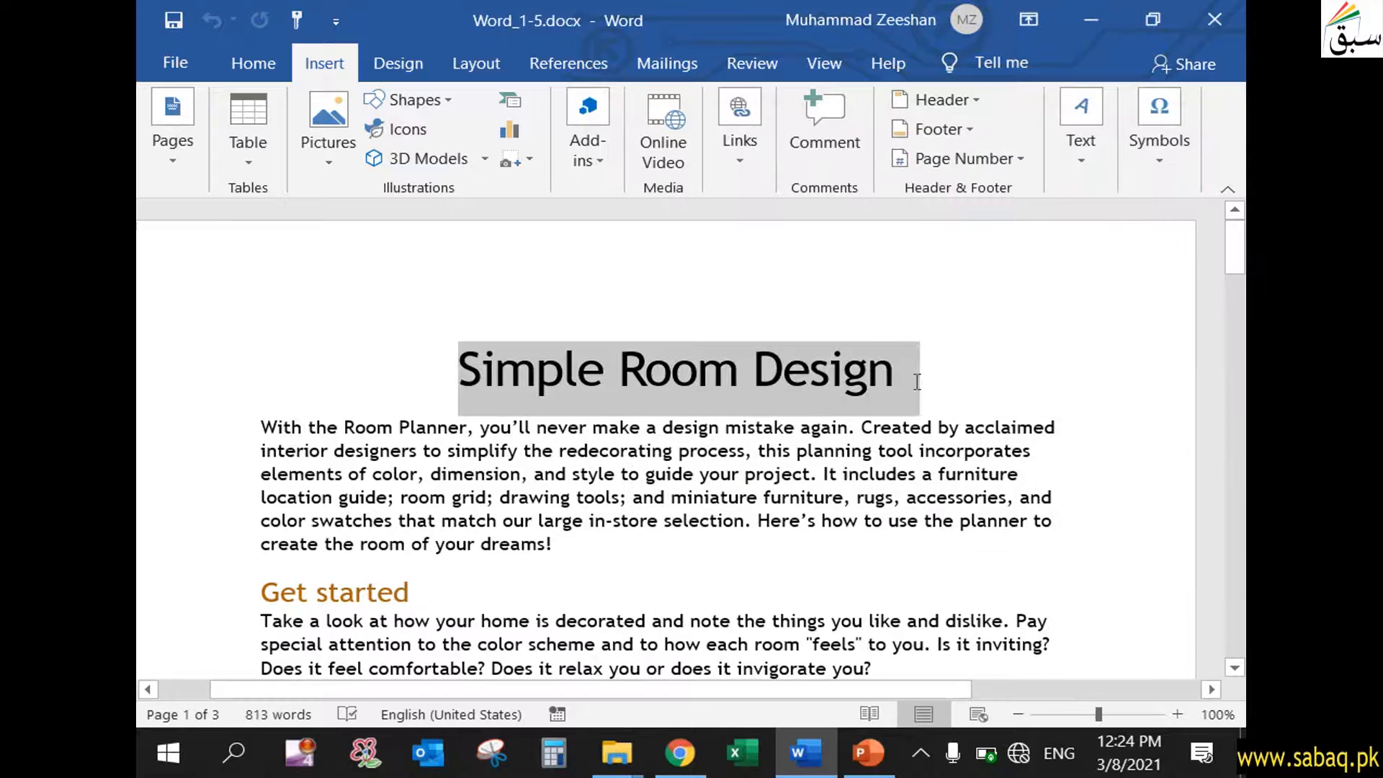
left_click(723, 144)
left_click(808, 223)
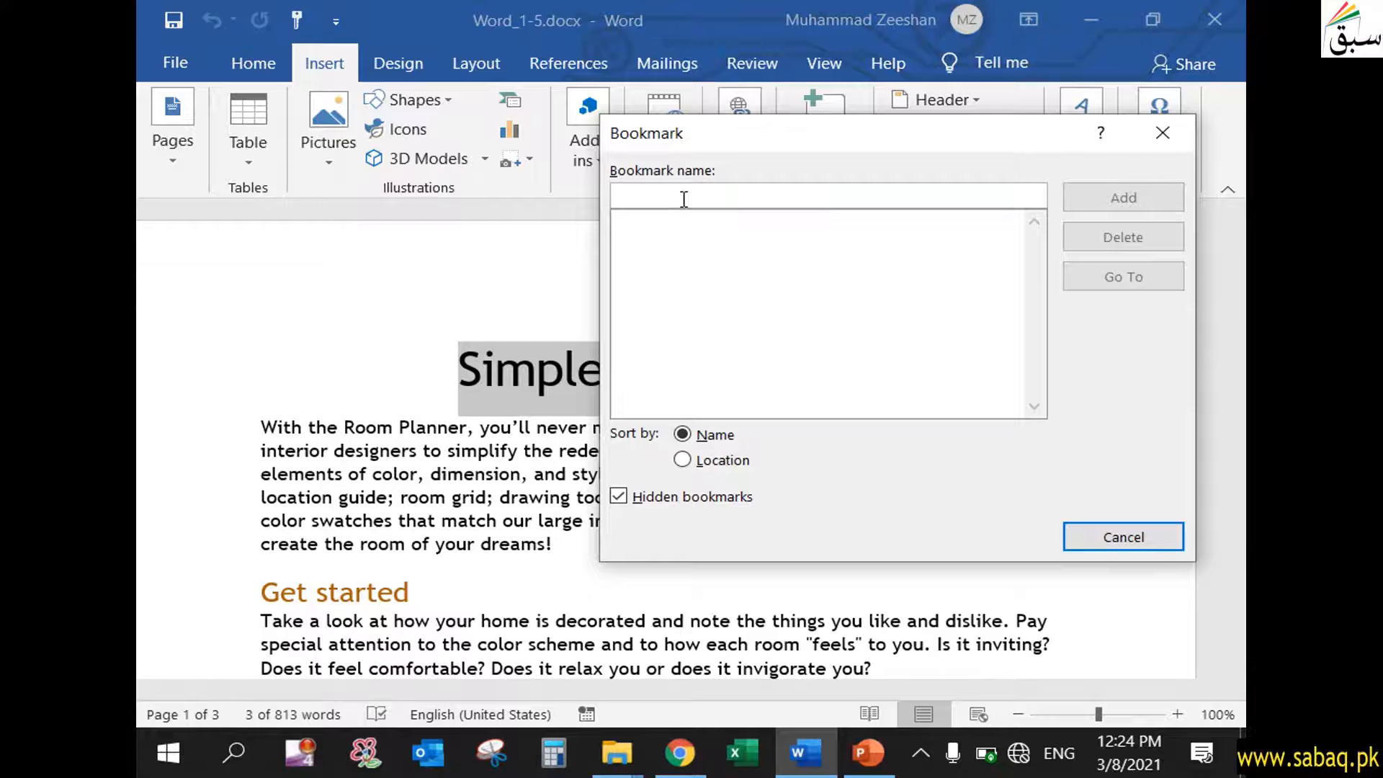
type("Title")
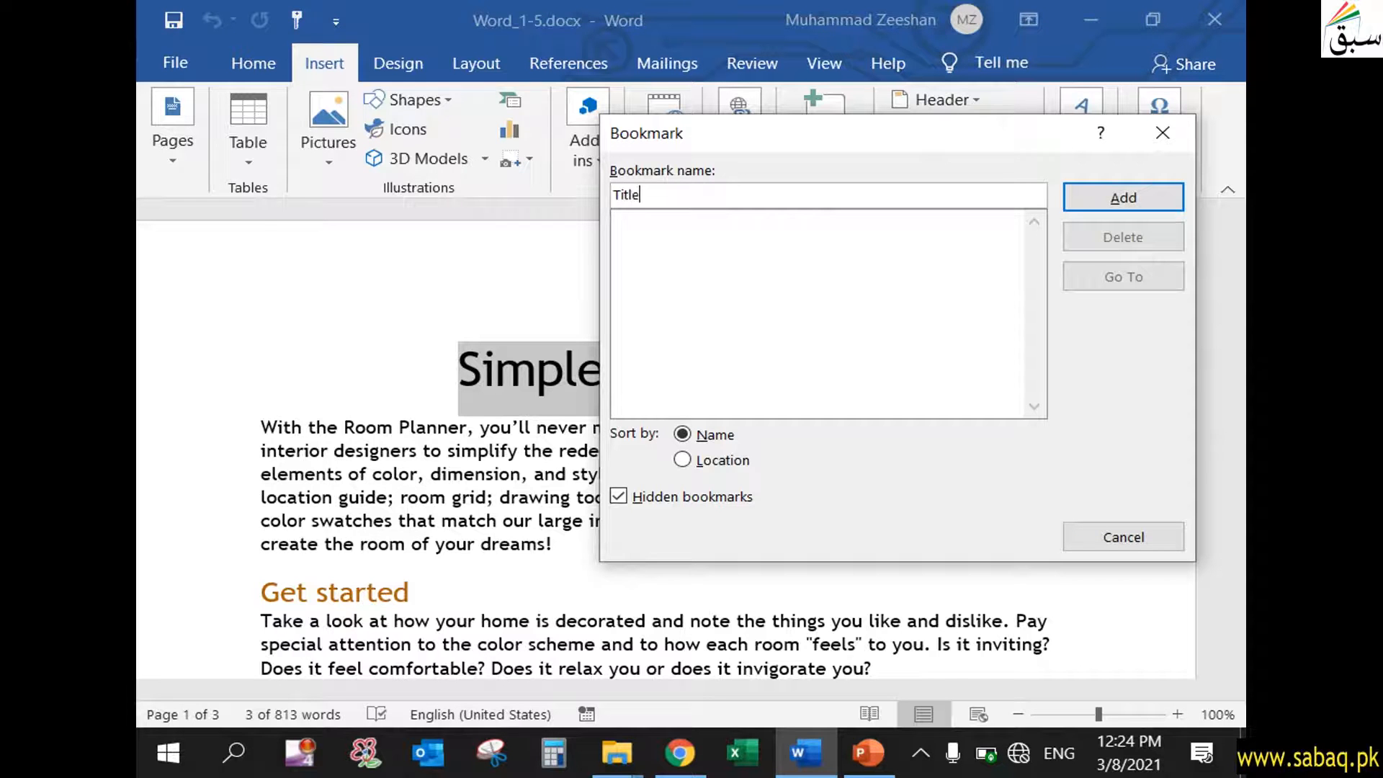
left_click(1144, 194)
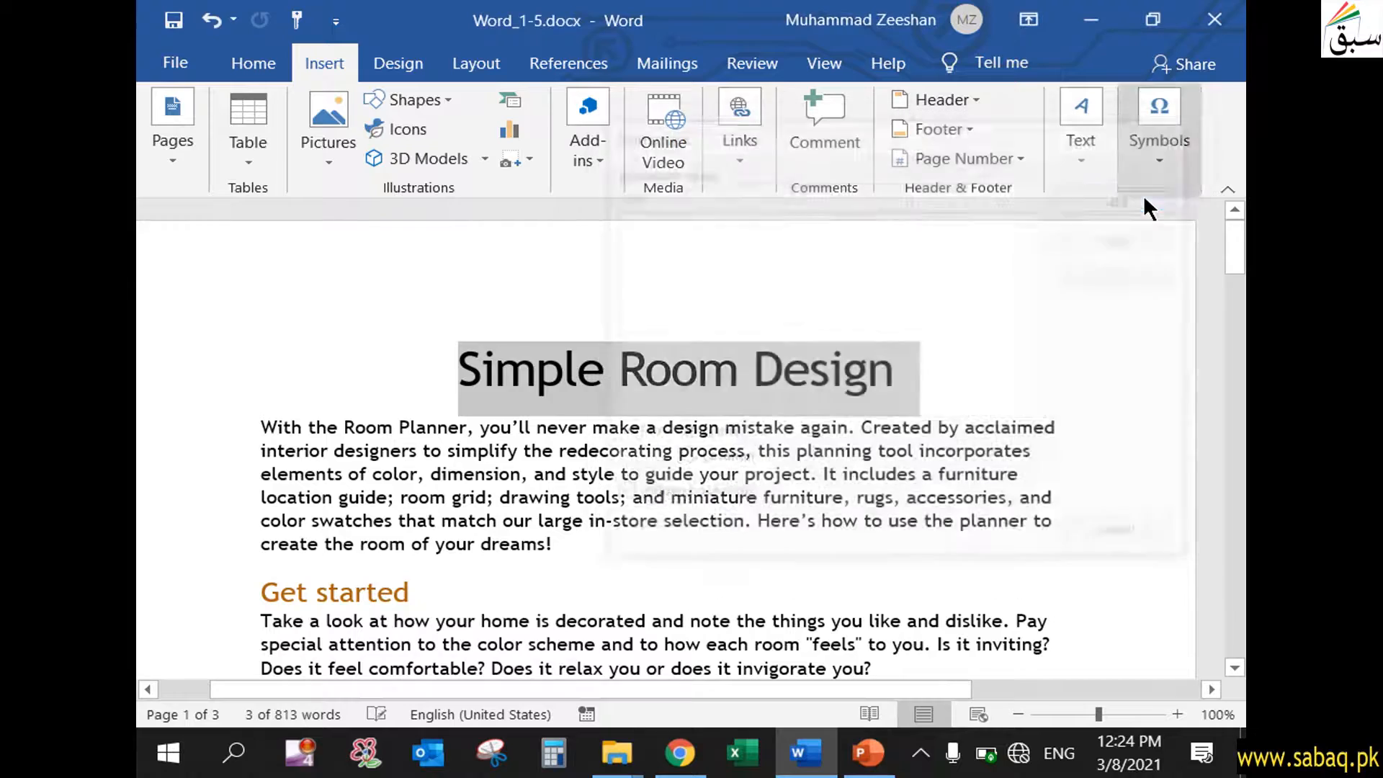
left_click(696, 497)
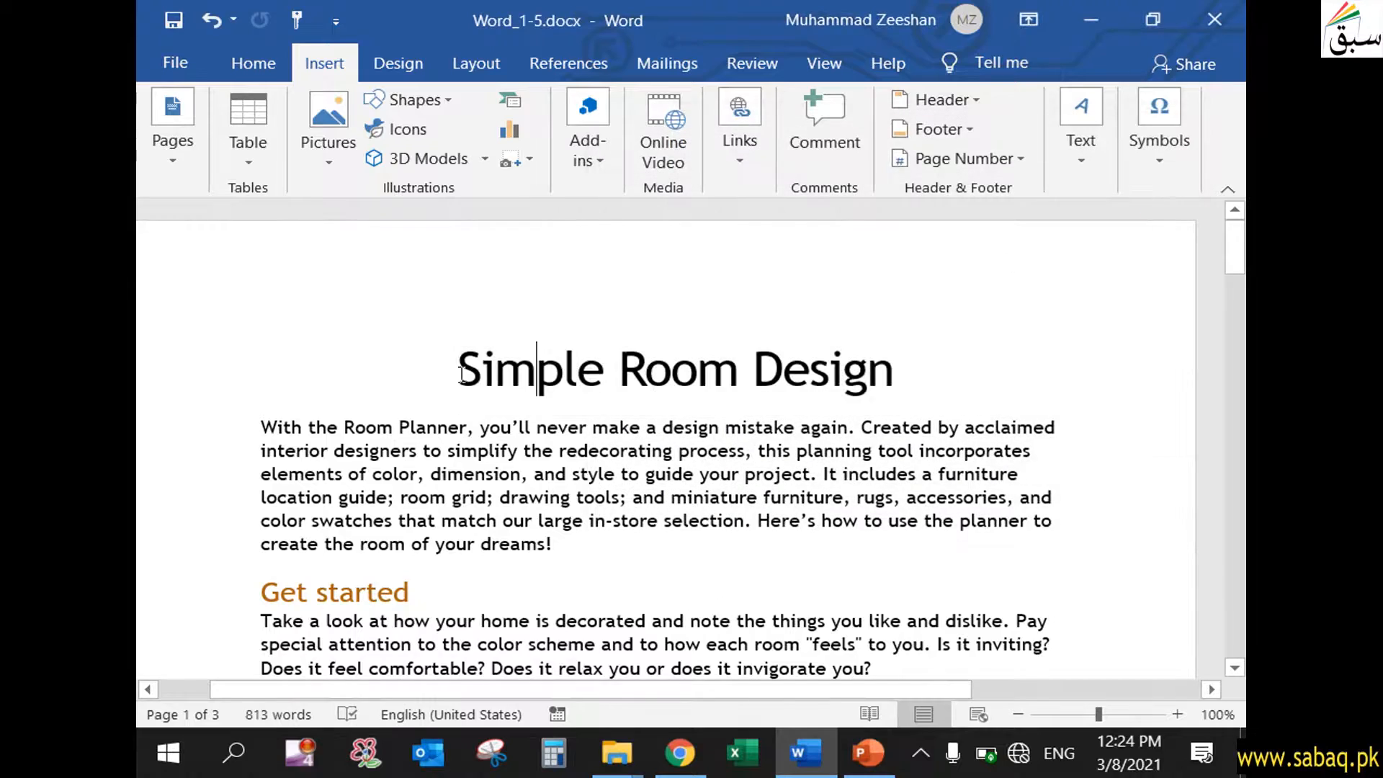
- Select the Simple Room Design heading and publish the document to the Desktop as Word_1-5.pdf with standard optimization
left_click_drag(463, 375, 918, 371)
scroll(705, 489, "down", 1)
scroll(705, 489, "down", 10)
scroll(705, 489, "up", 10)
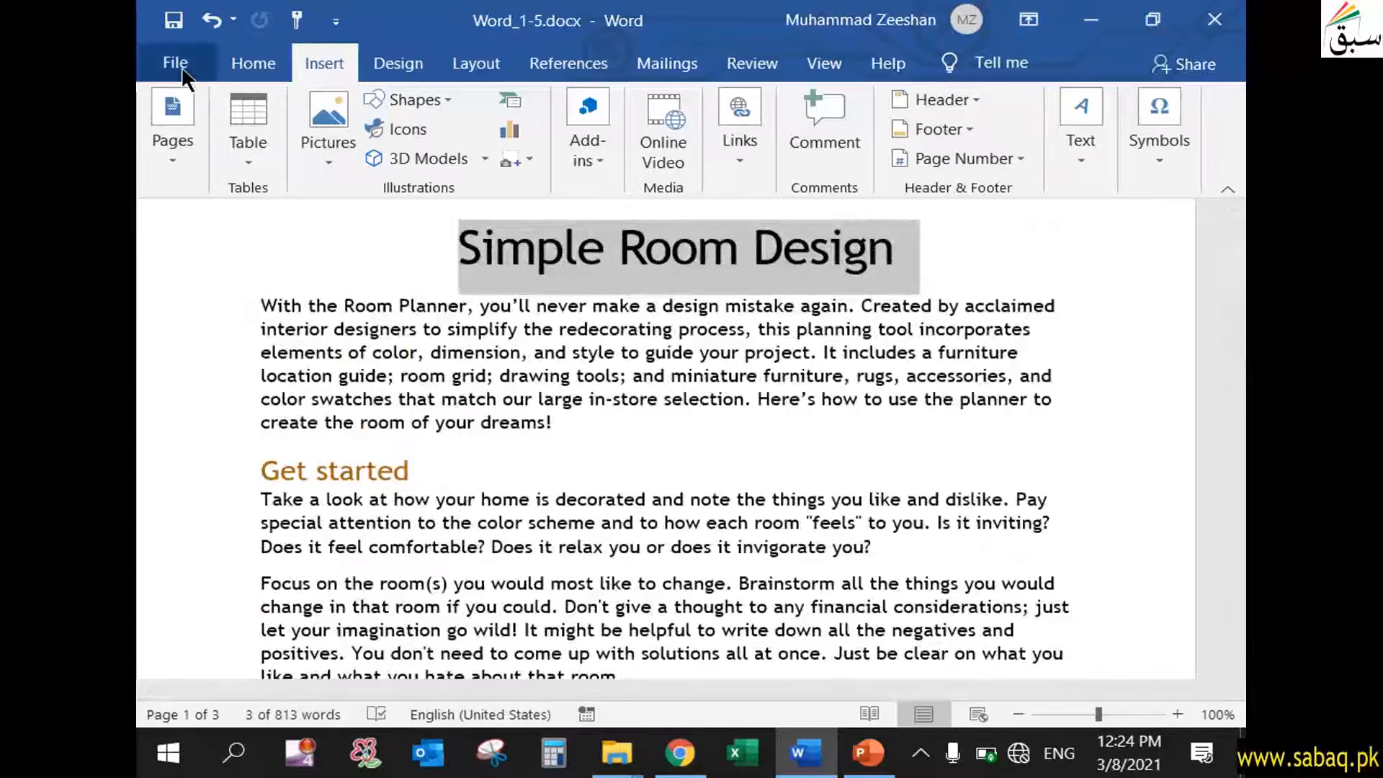
left_click(180, 66)
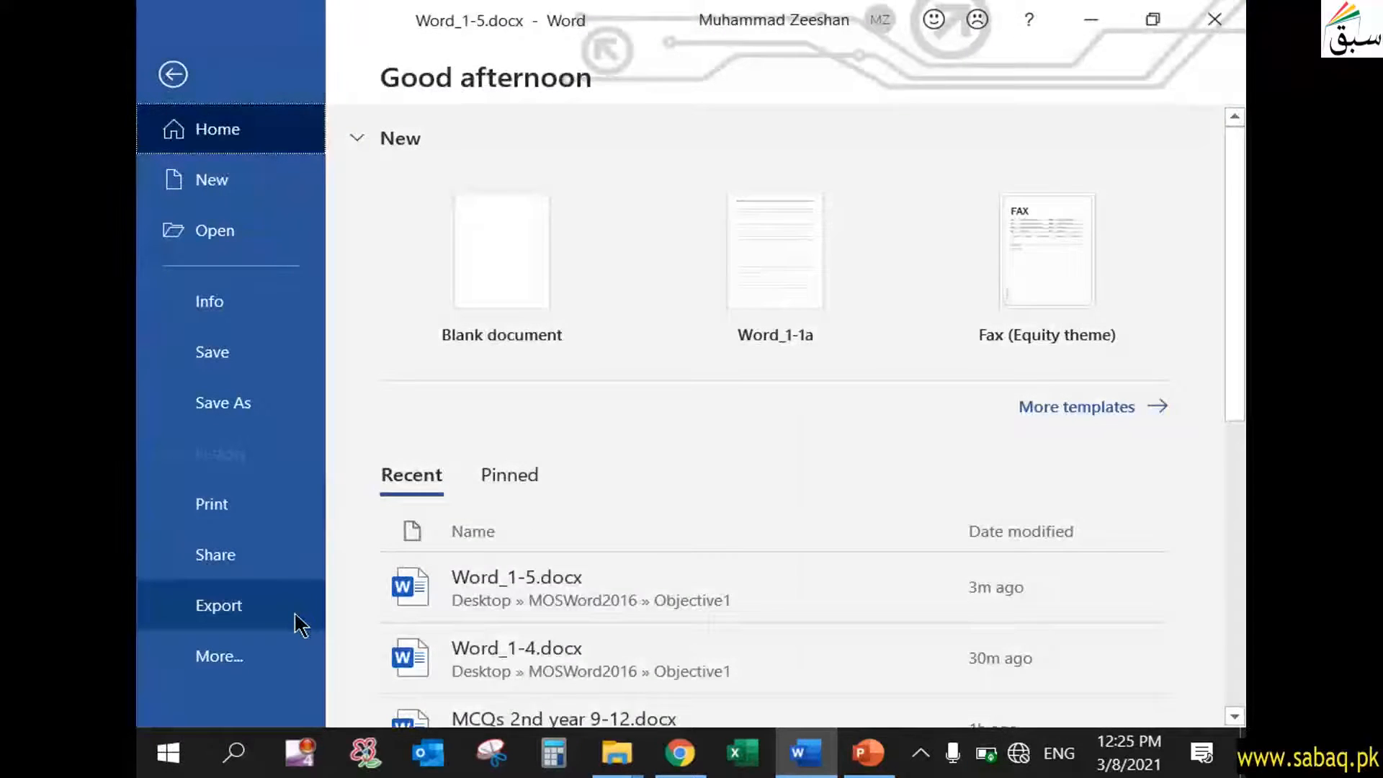
left_click(298, 624)
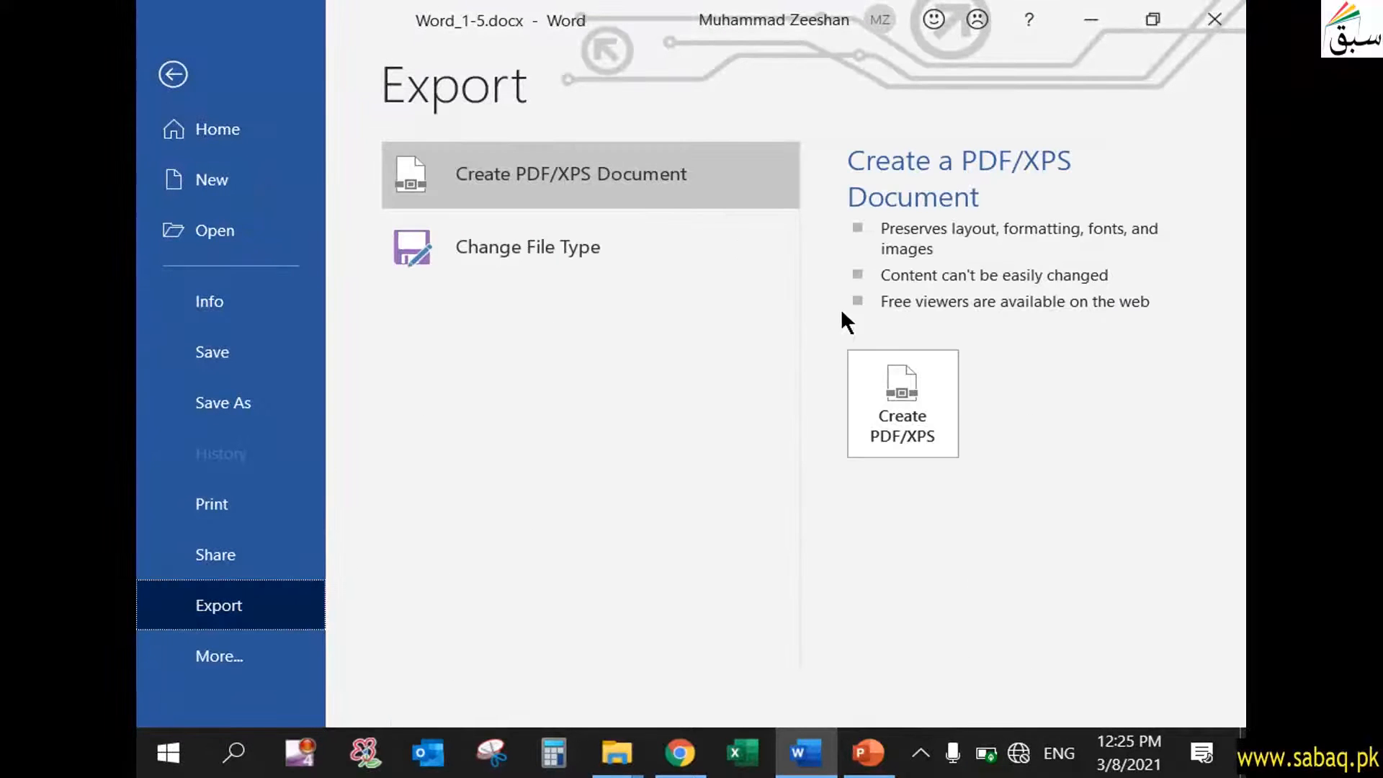
left_click(893, 383)
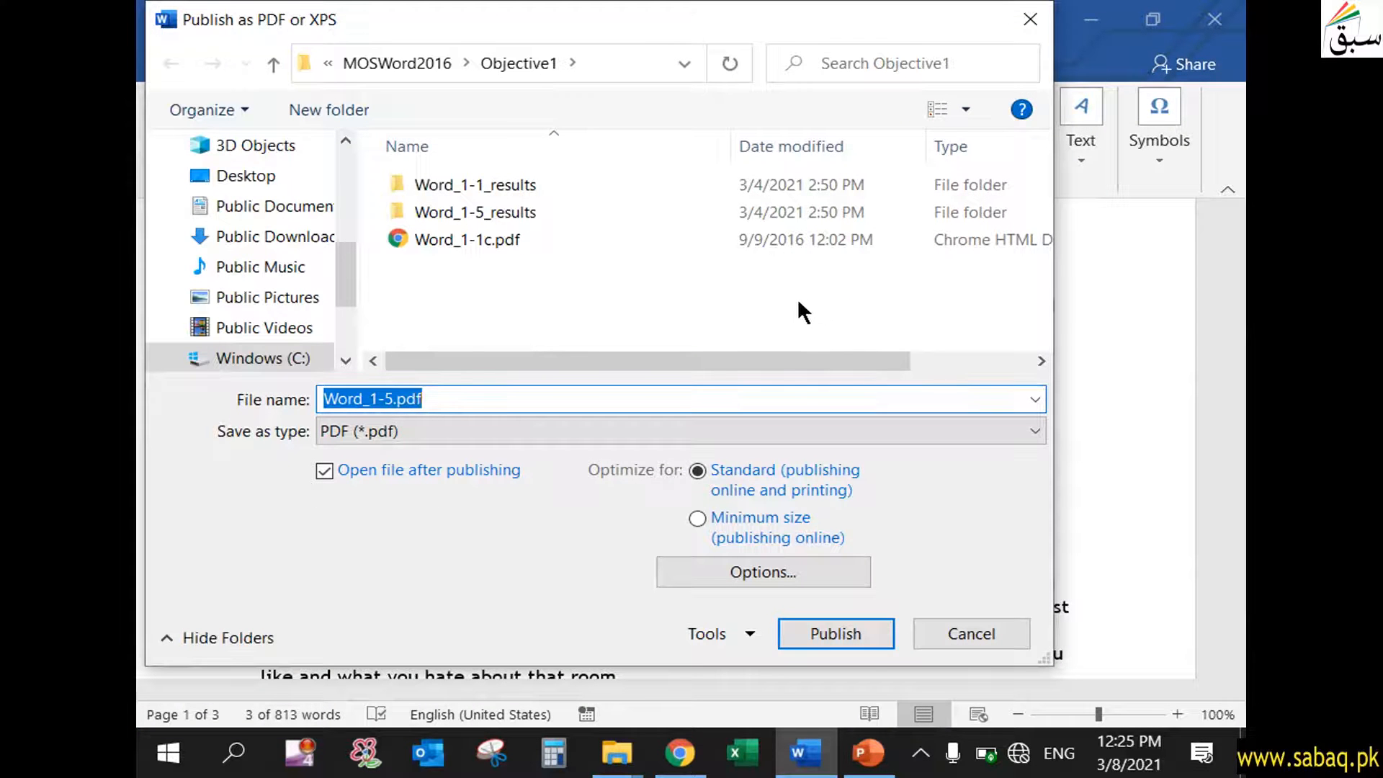
left_click(287, 172)
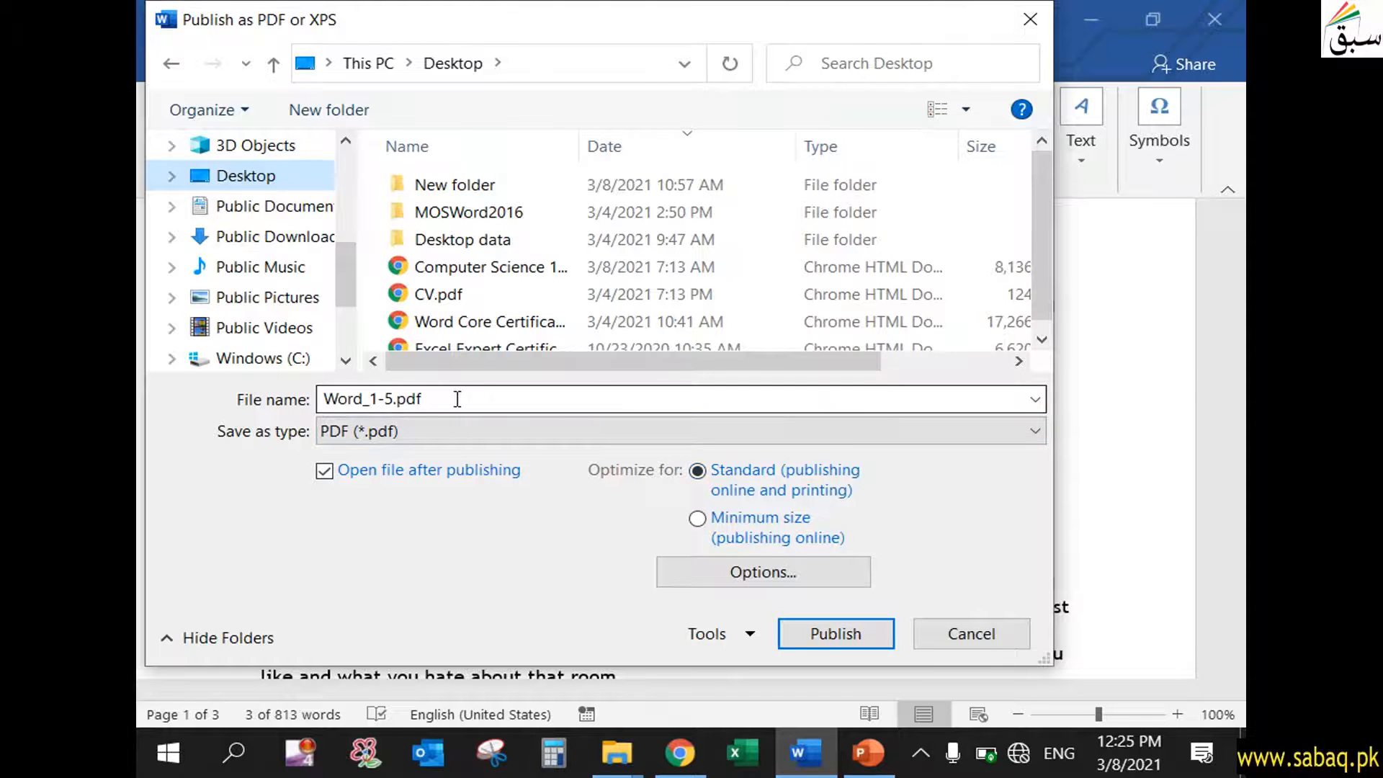
left_click(879, 626)
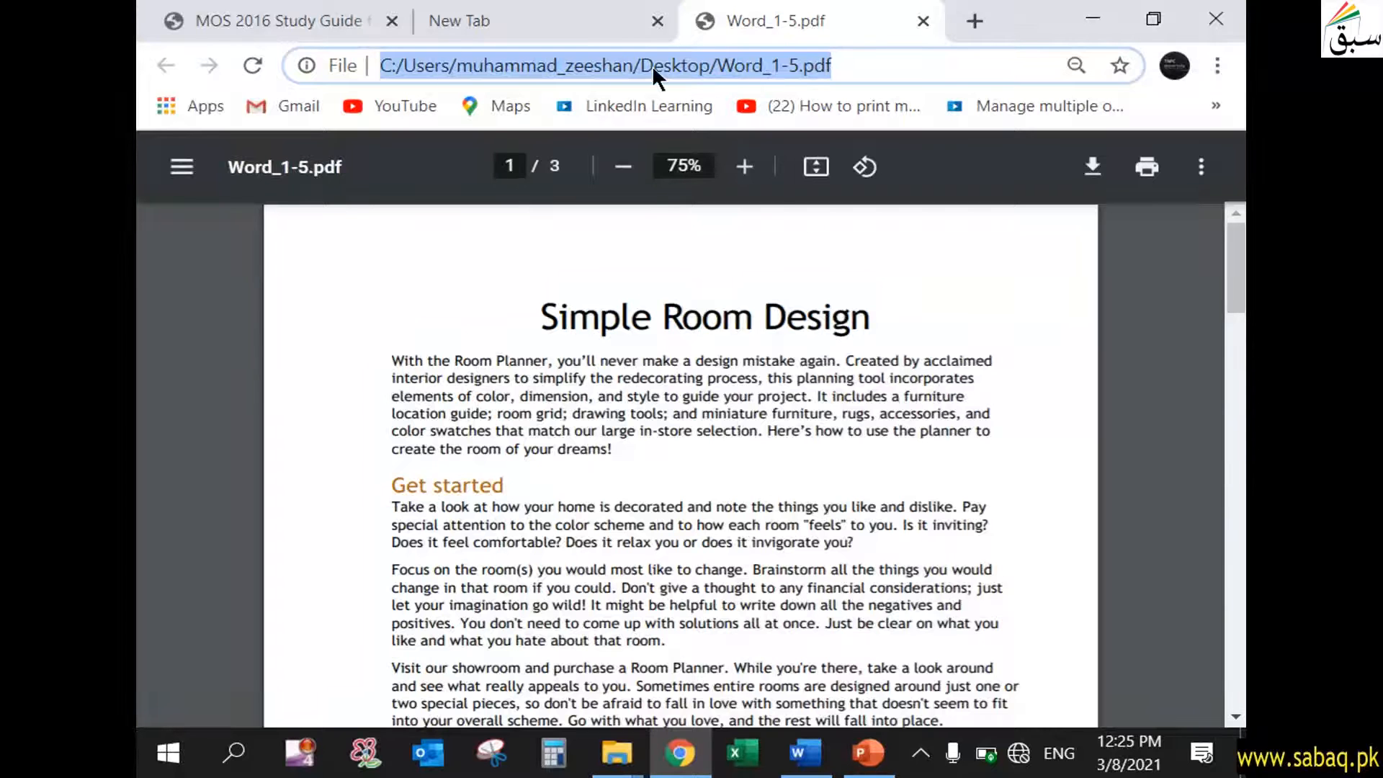
left_click(720, 483)
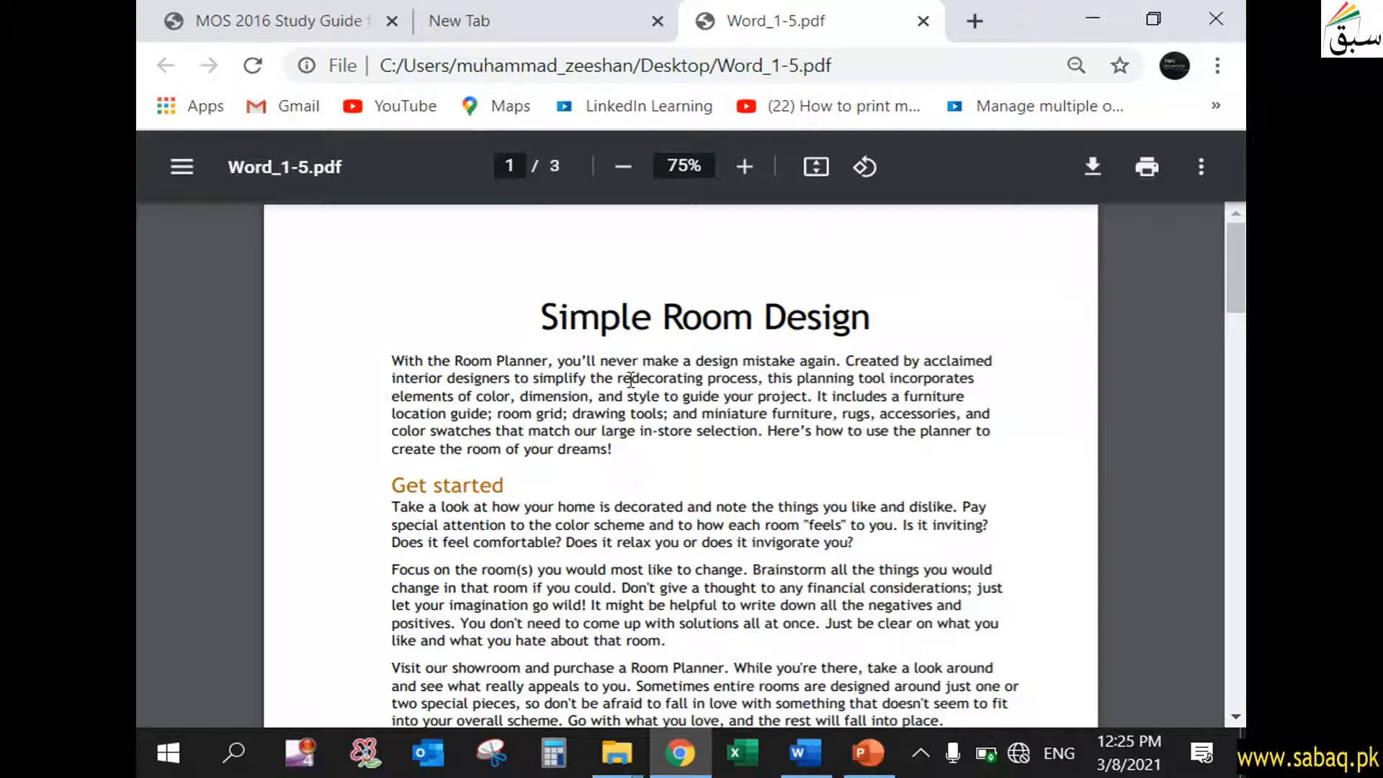
- Read Task 3 on the next PowerPoint slide and return to the document in Word
left_click(879, 758)
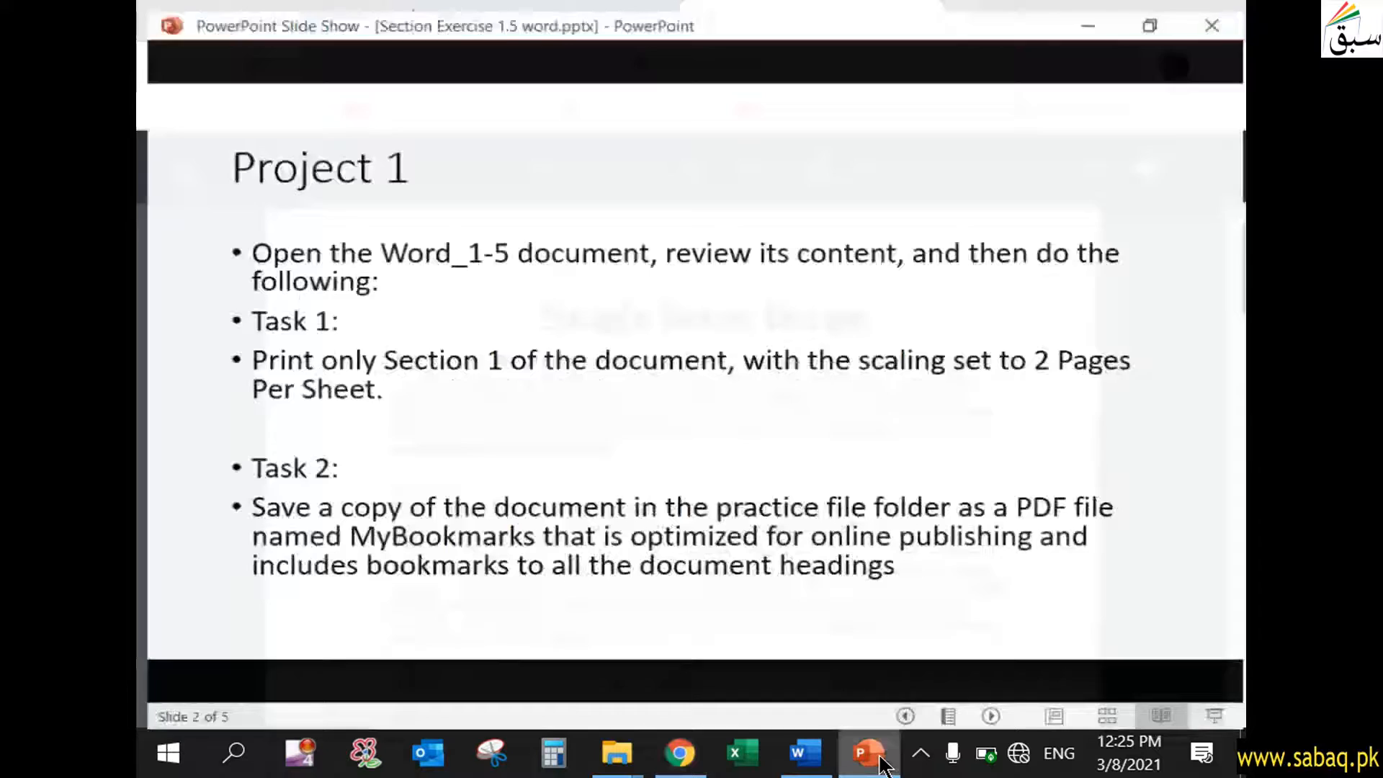
left_click(948, 574)
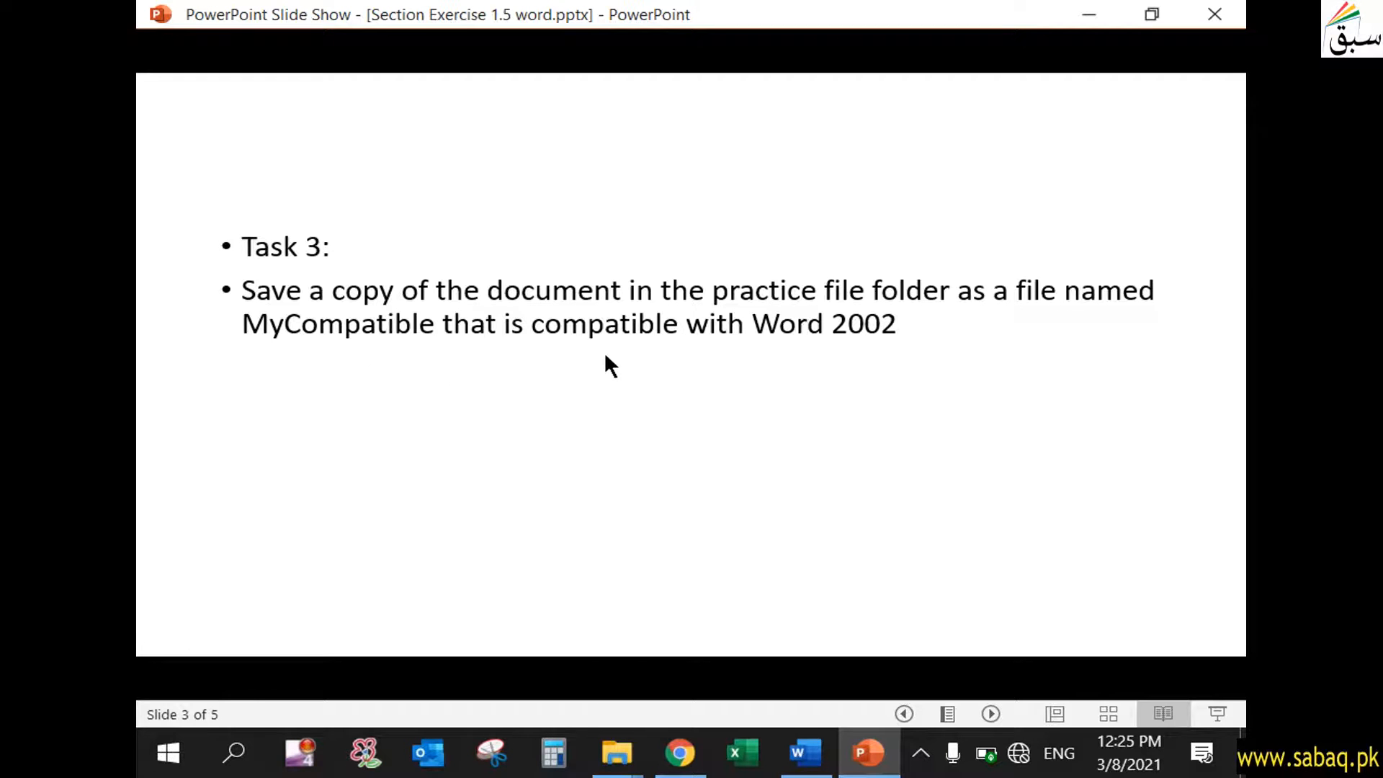
left_click(805, 753)
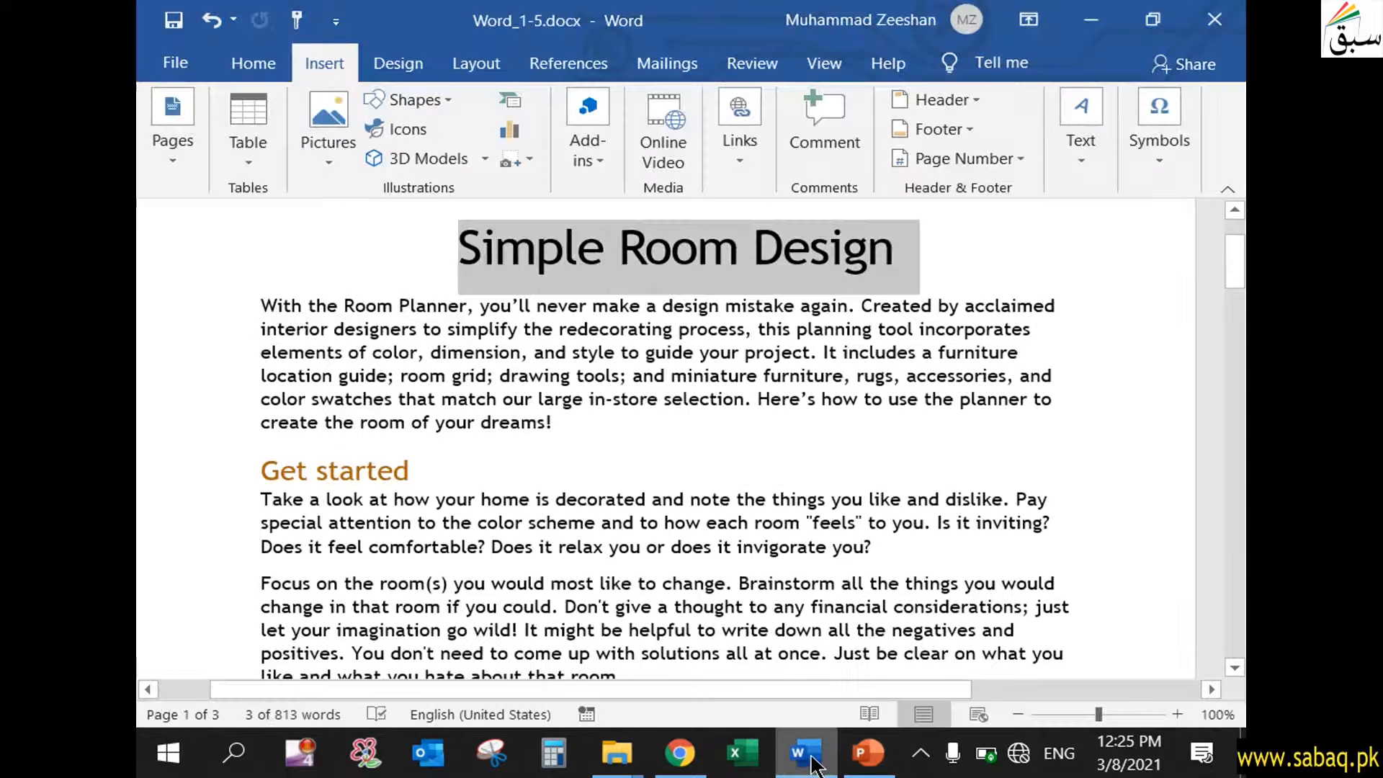
- Check the document's compatibility with earlier Word versions and close the Compatibility Checker
left_click(174, 63)
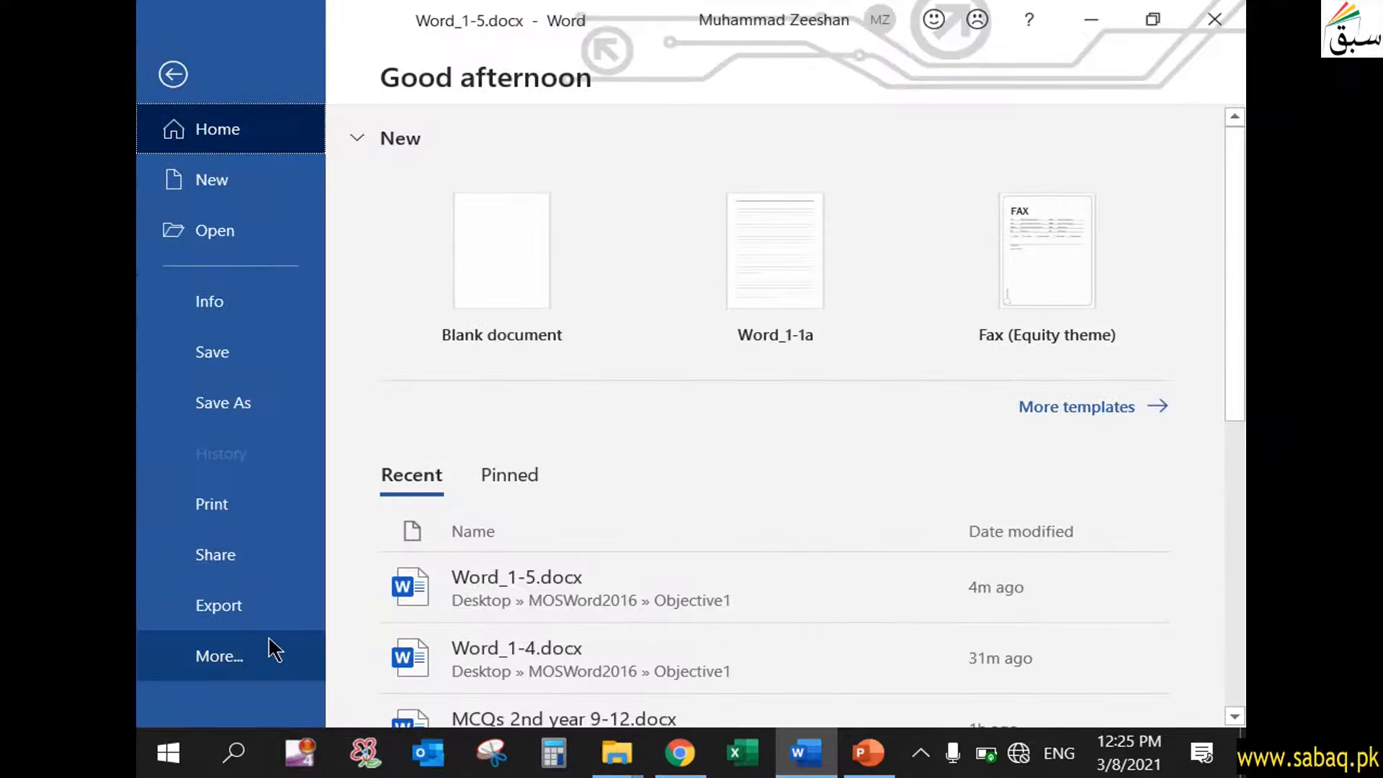
left_click(266, 317)
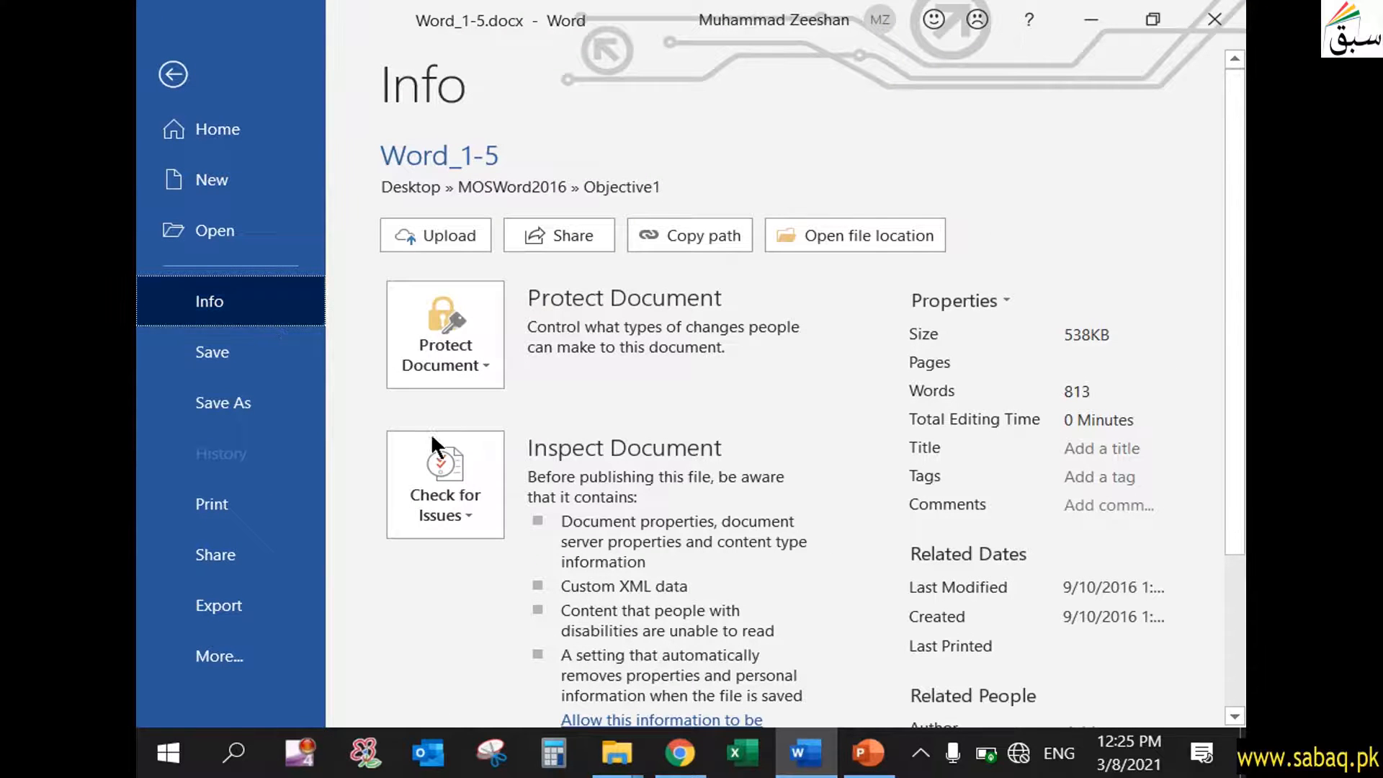
left_click(466, 498)
left_click(499, 387)
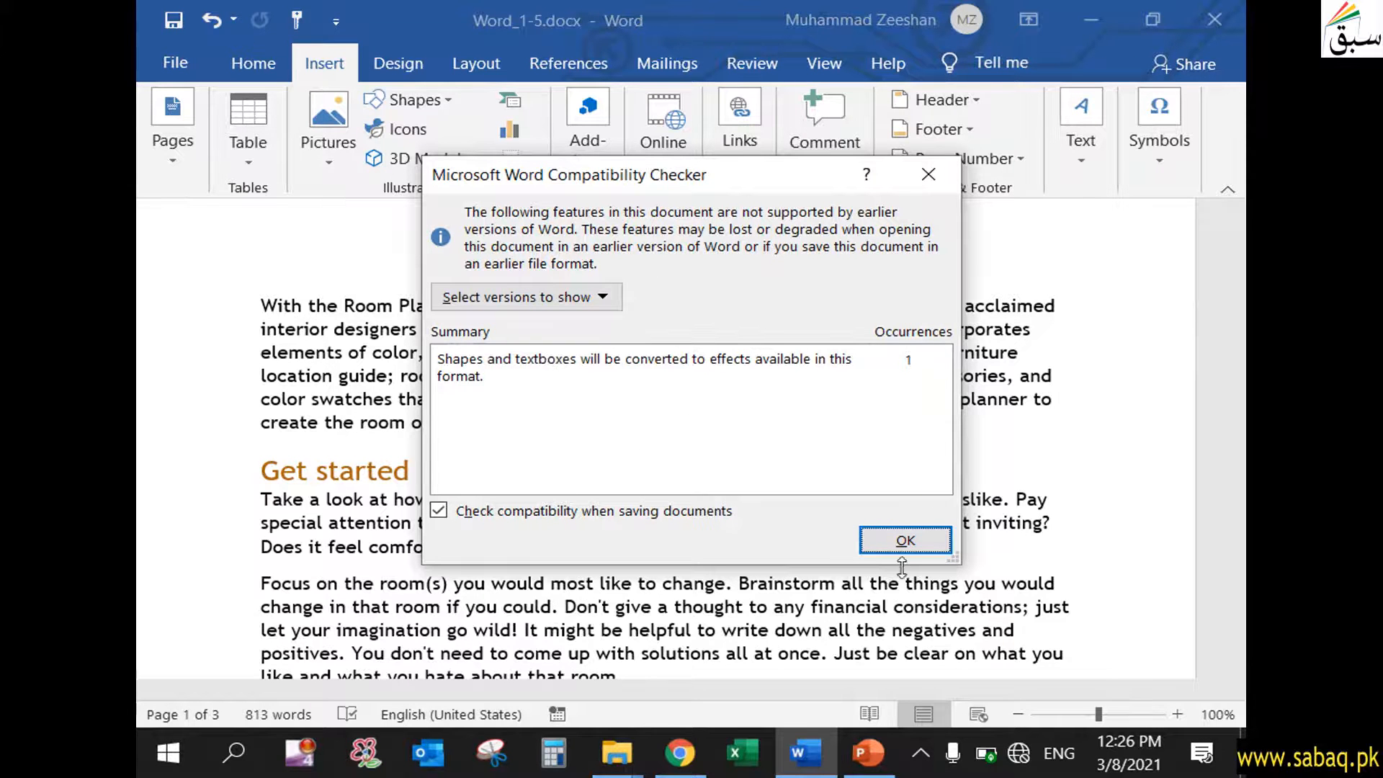
left_click(912, 541)
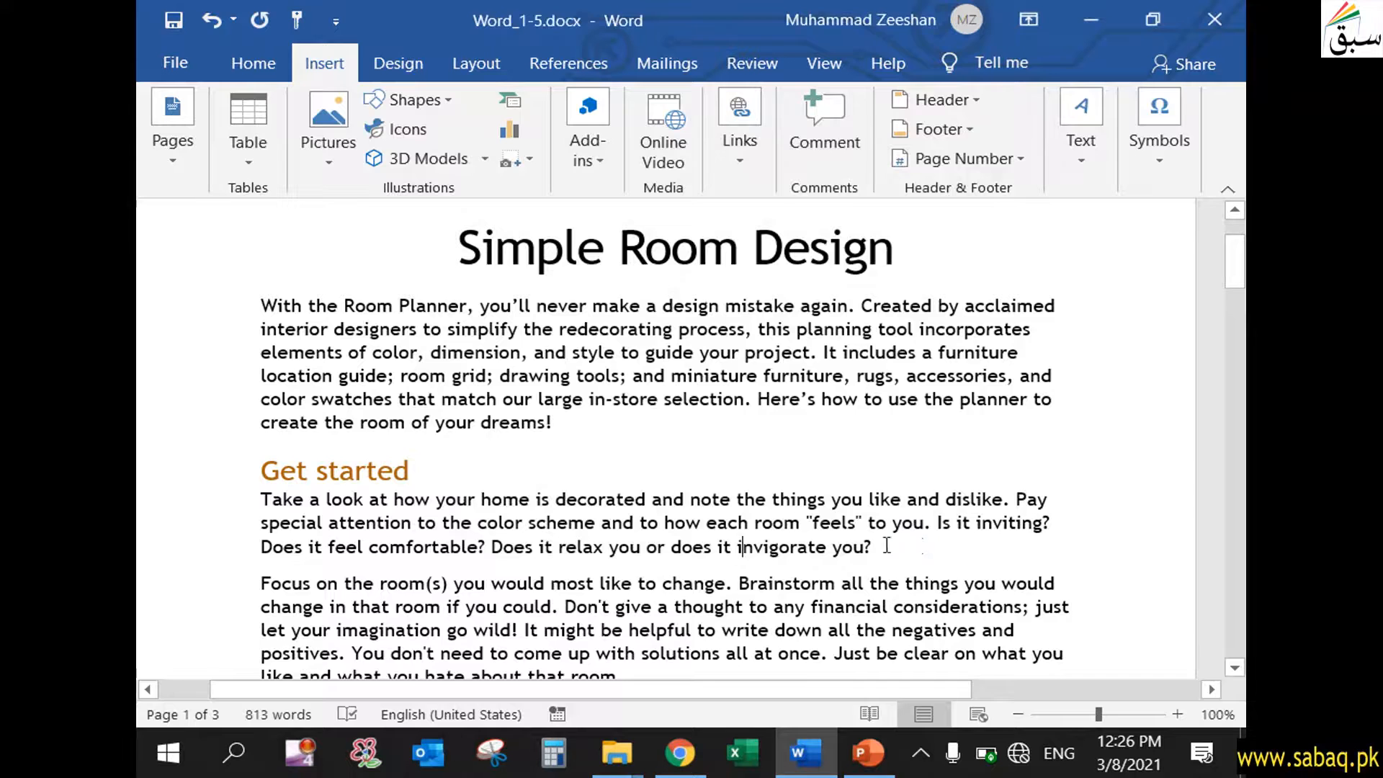
- Save a copy of the document to the Desktop as MyCompatible in Word Document (*.docx) format, checking the name on the Task 3 slide
left_click(183, 66)
left_click(278, 407)
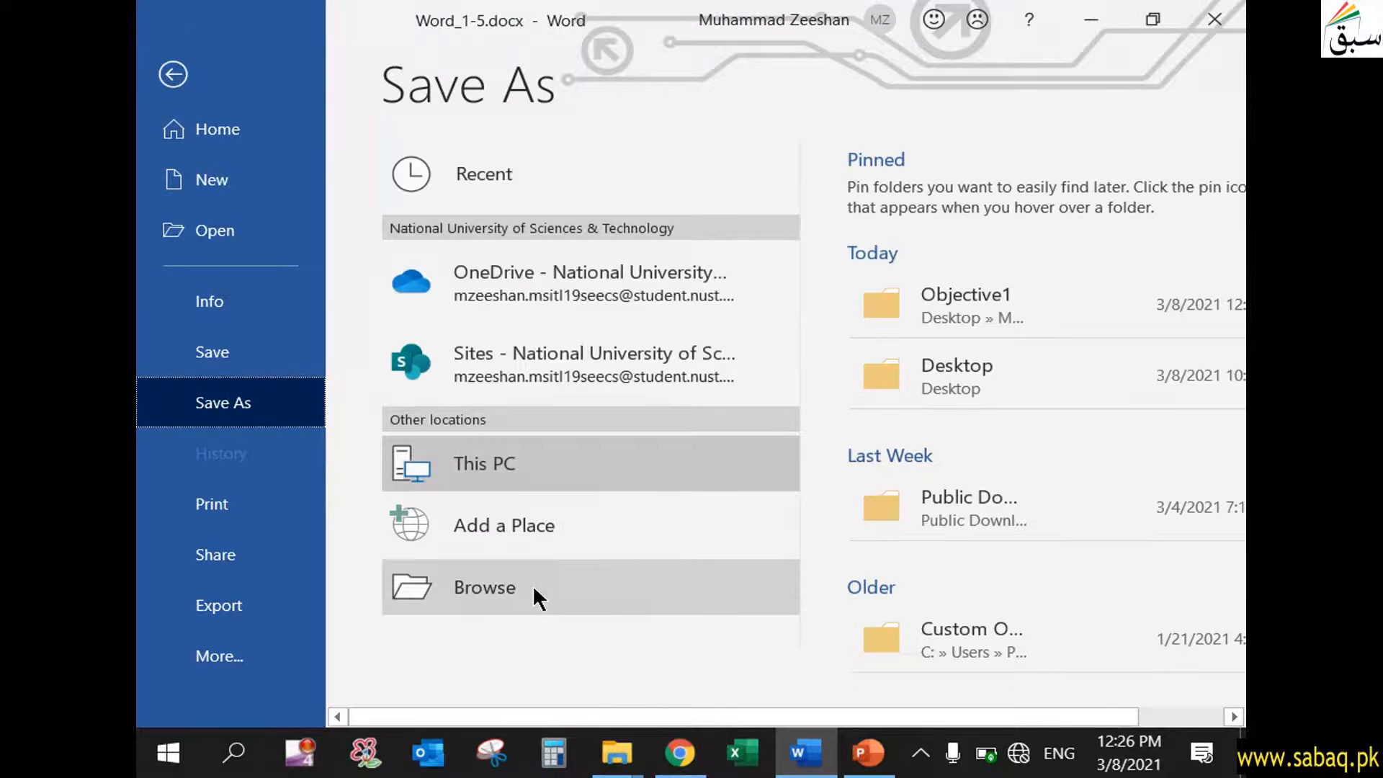
left_click(931, 387)
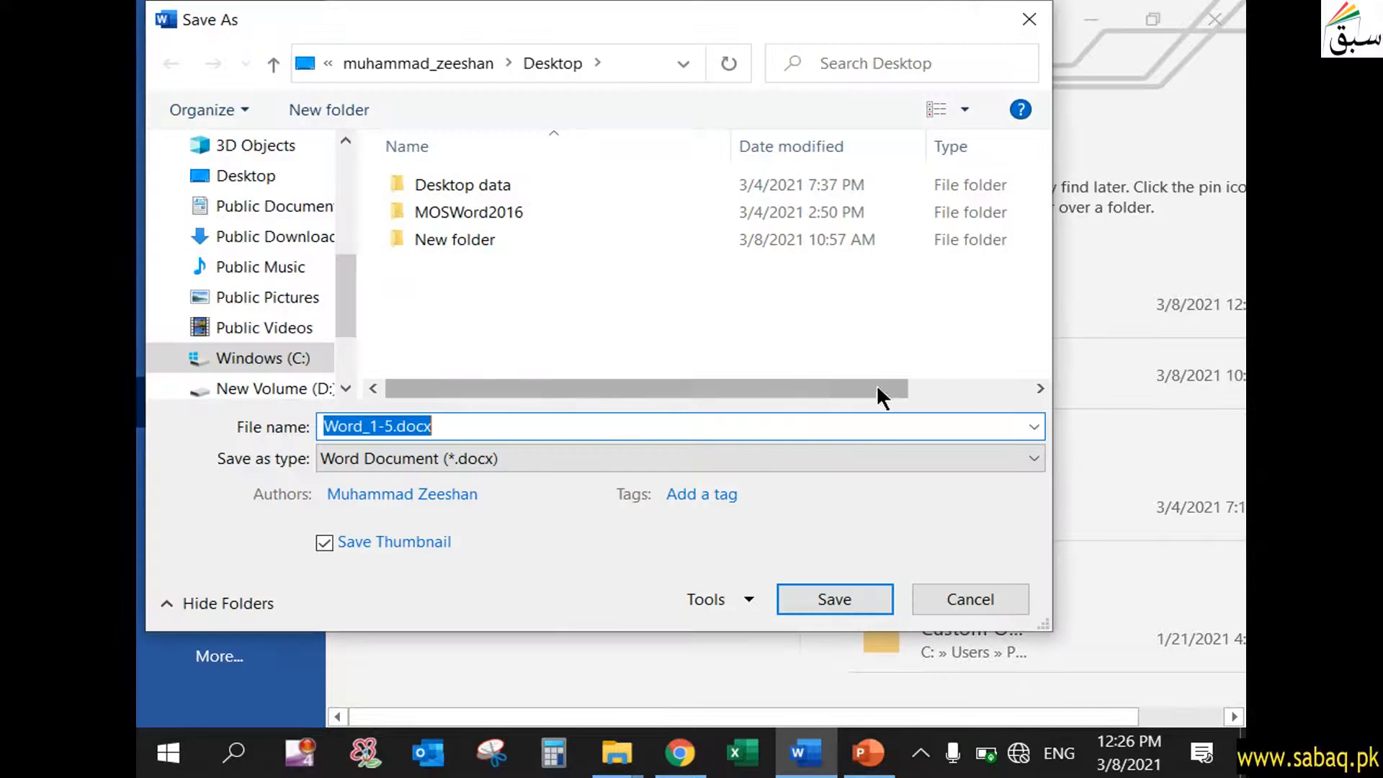
left_click(869, 769)
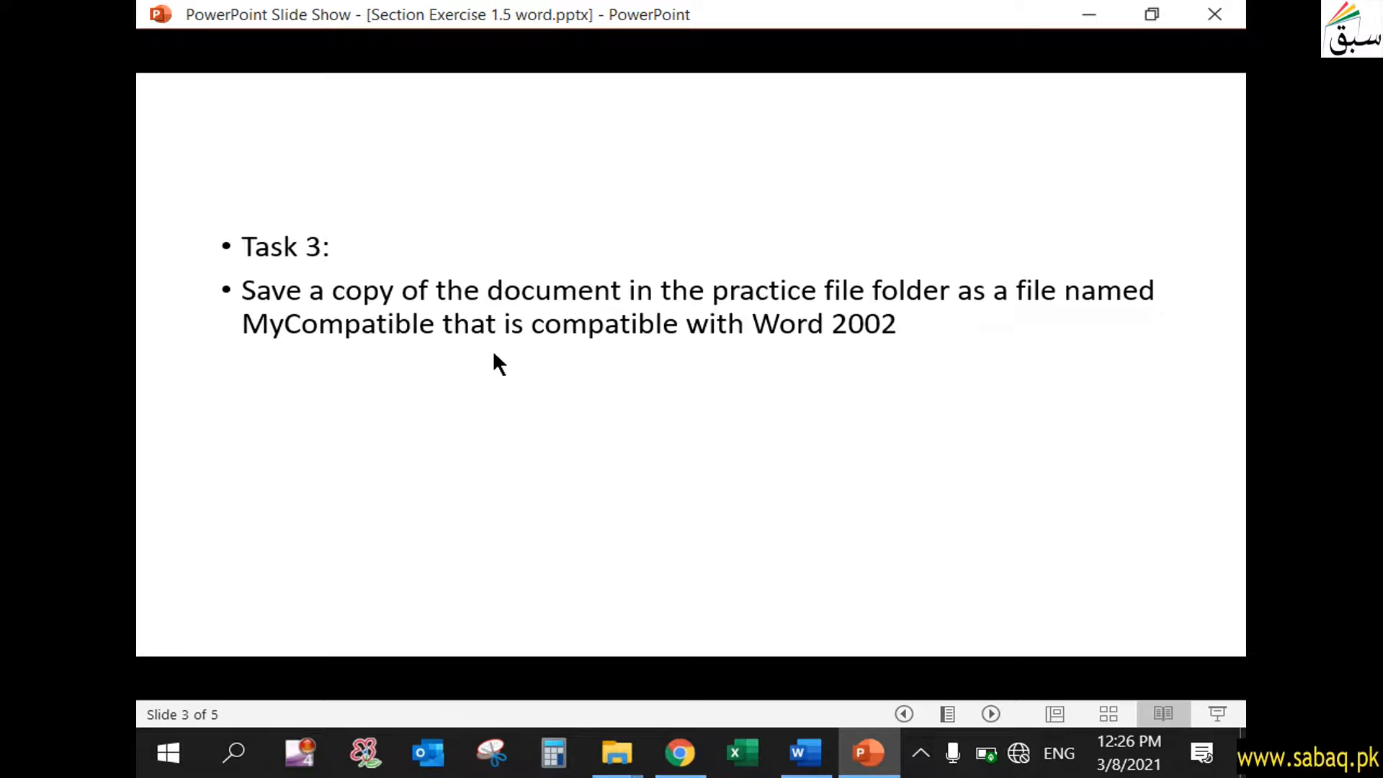
left_click(878, 761)
key("BackSpace")
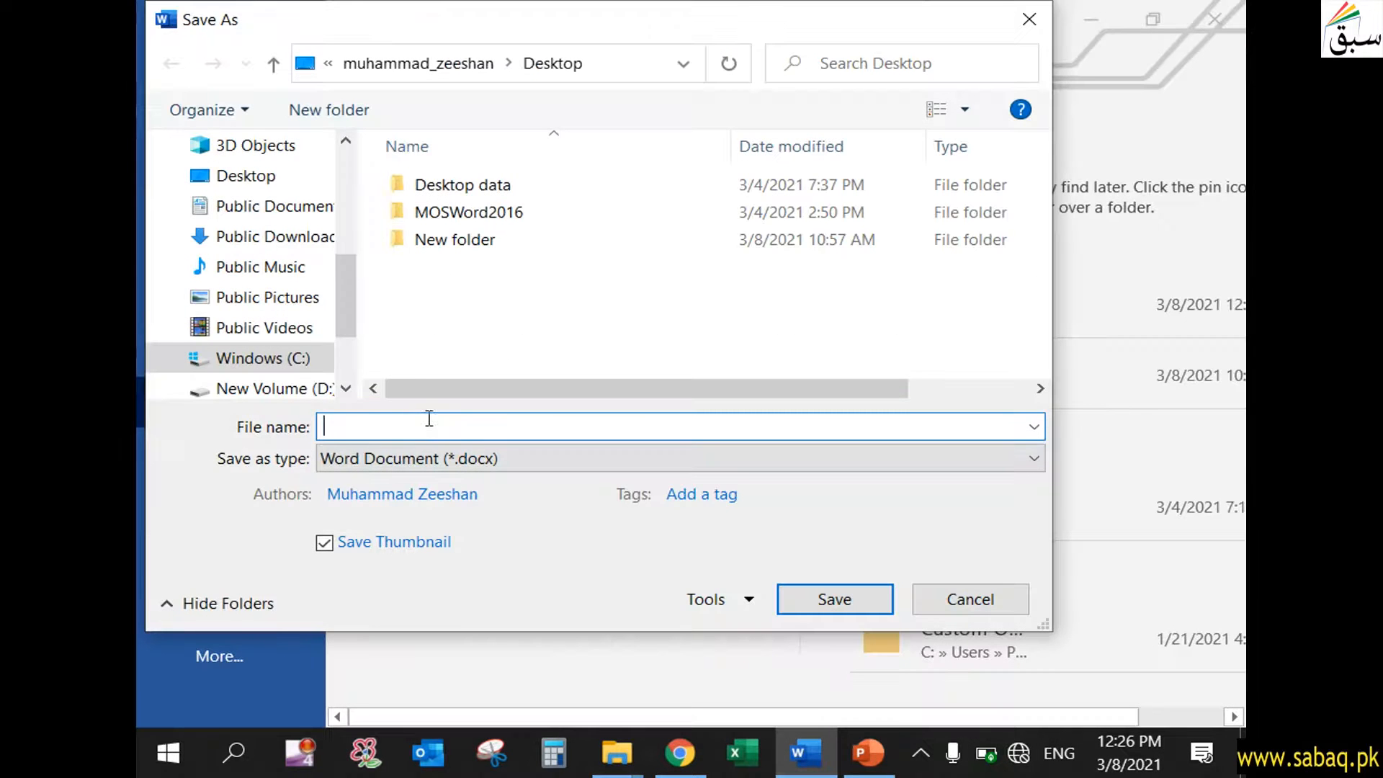
type("MyCompatible")
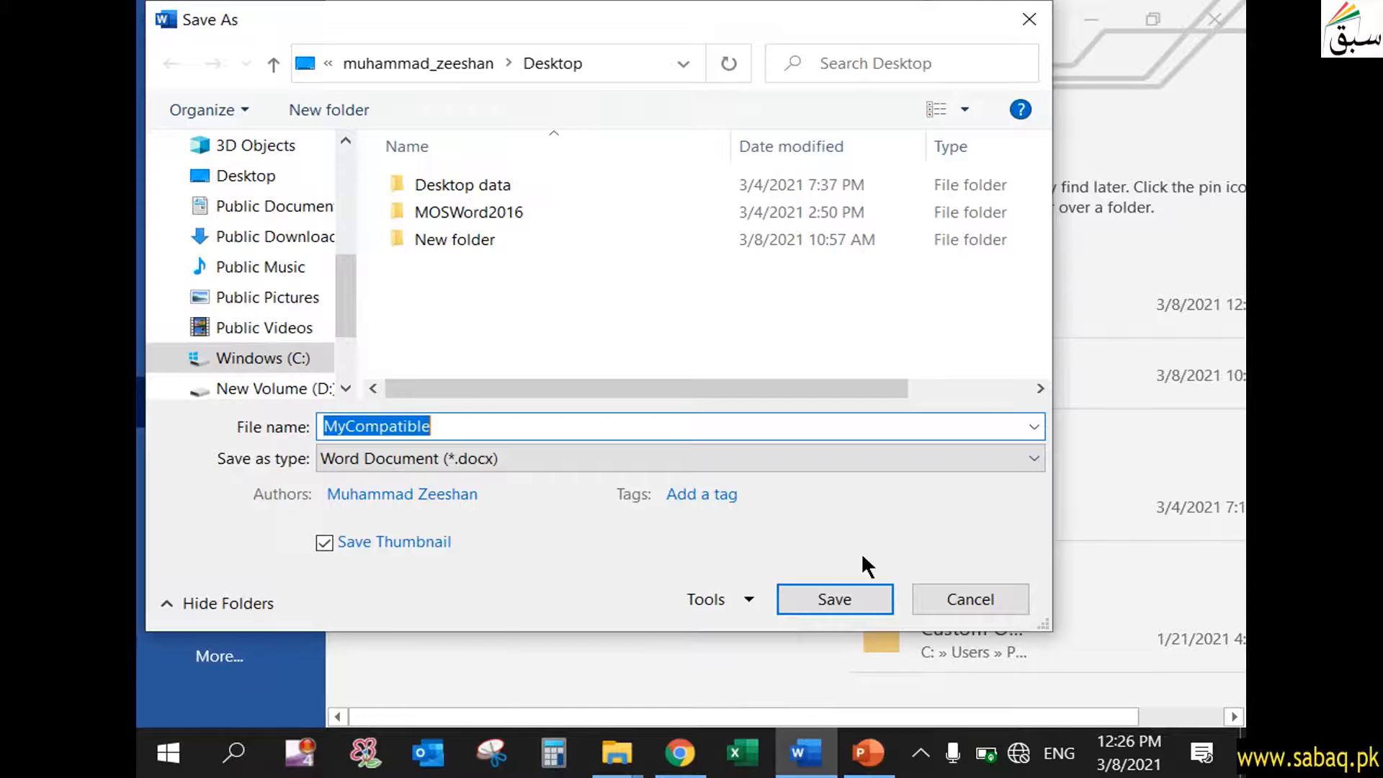
left_click(252, 176)
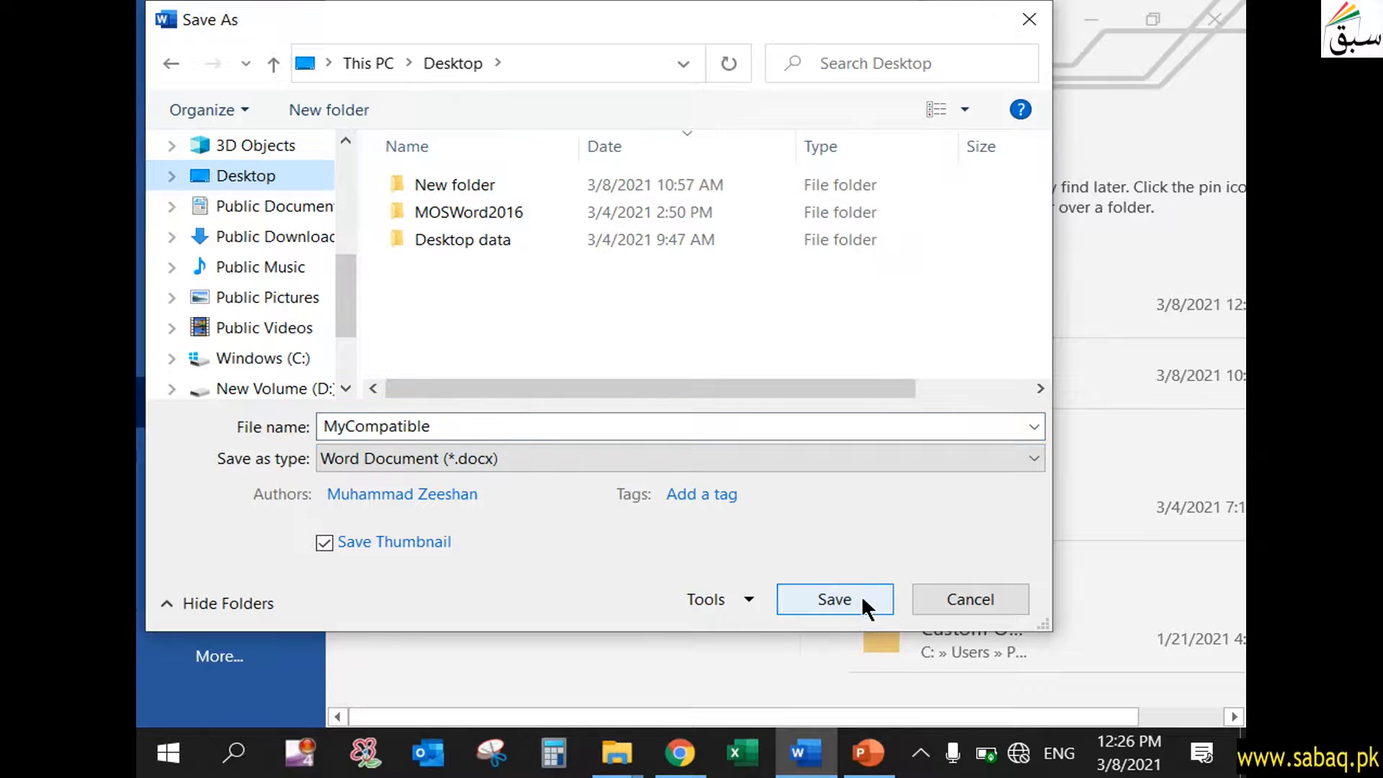
left_click(832, 598)
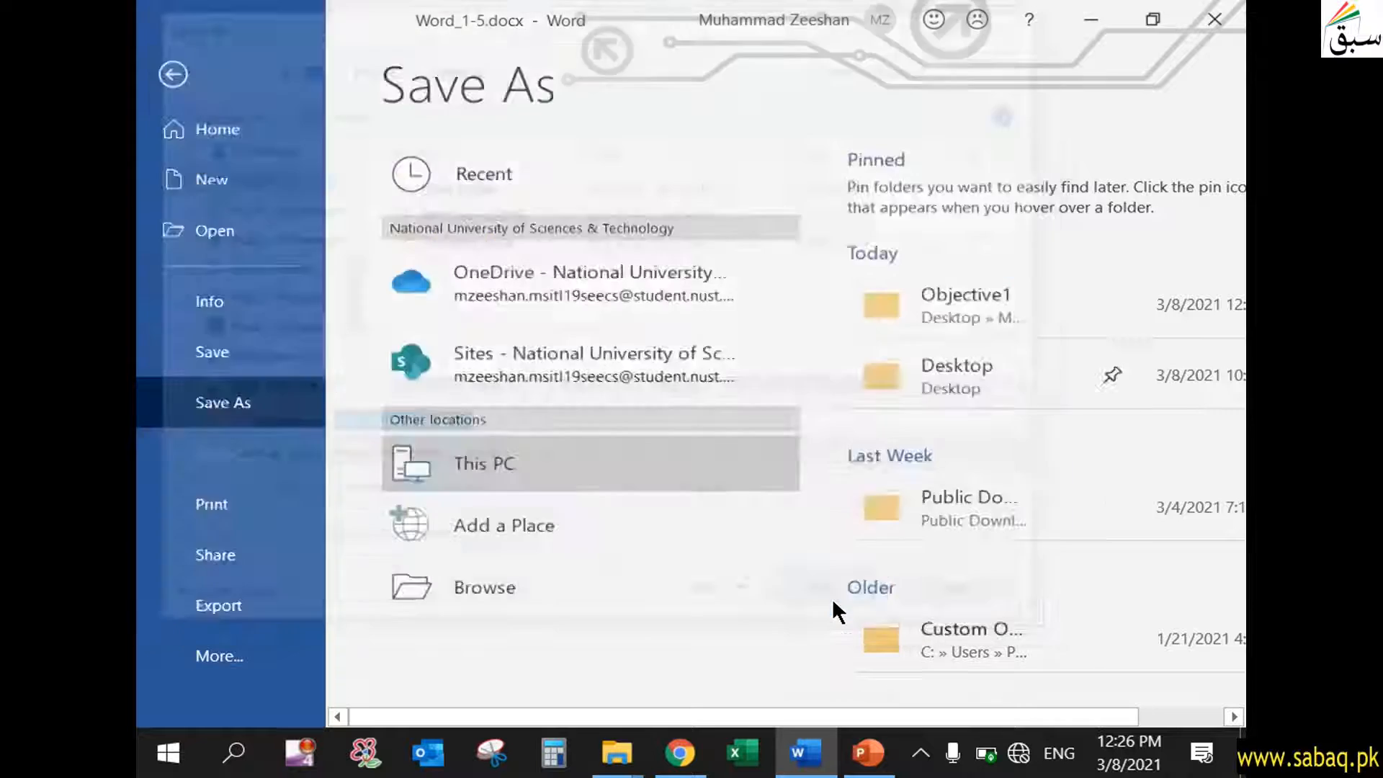
- Reveal Task 4 on the PowerPoint slide and close the MyCompatible document in Word
left_click(877, 768)
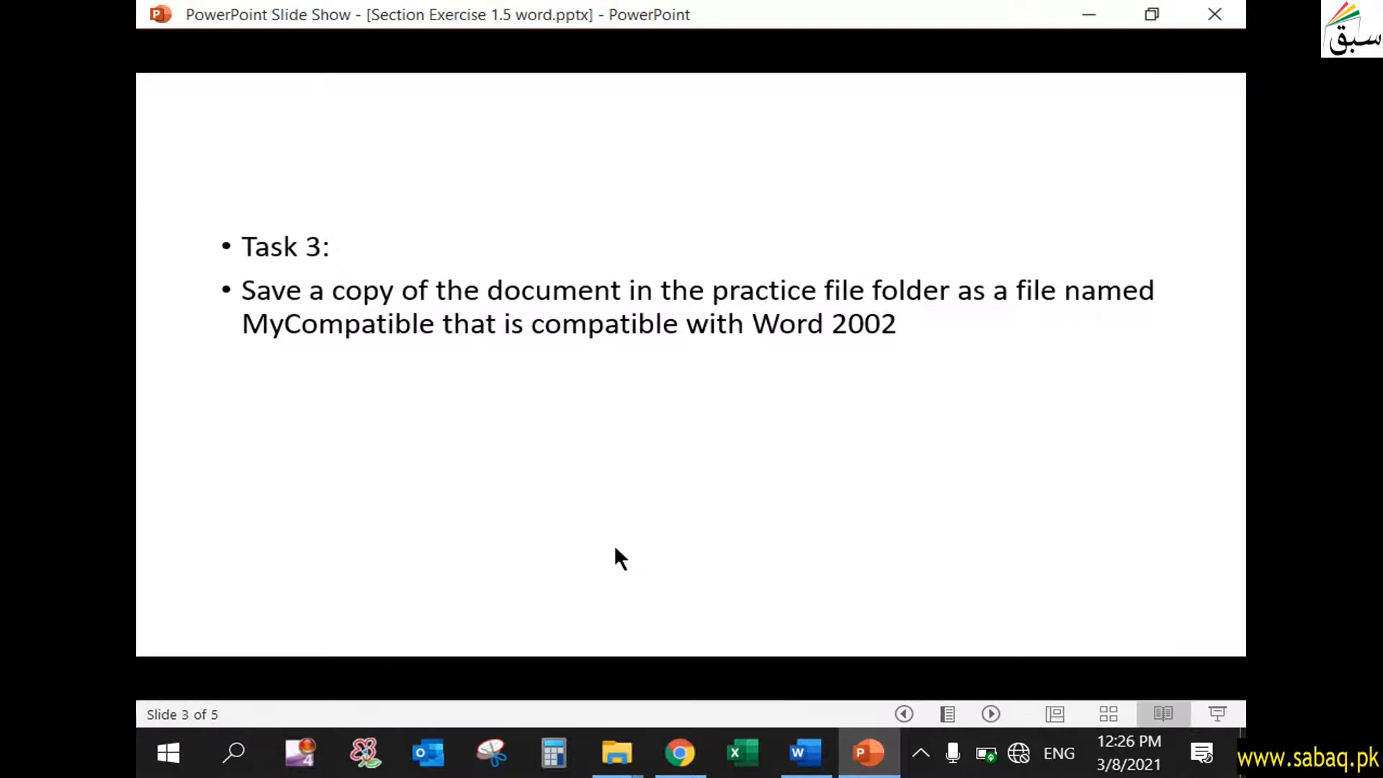
left_click(592, 424)
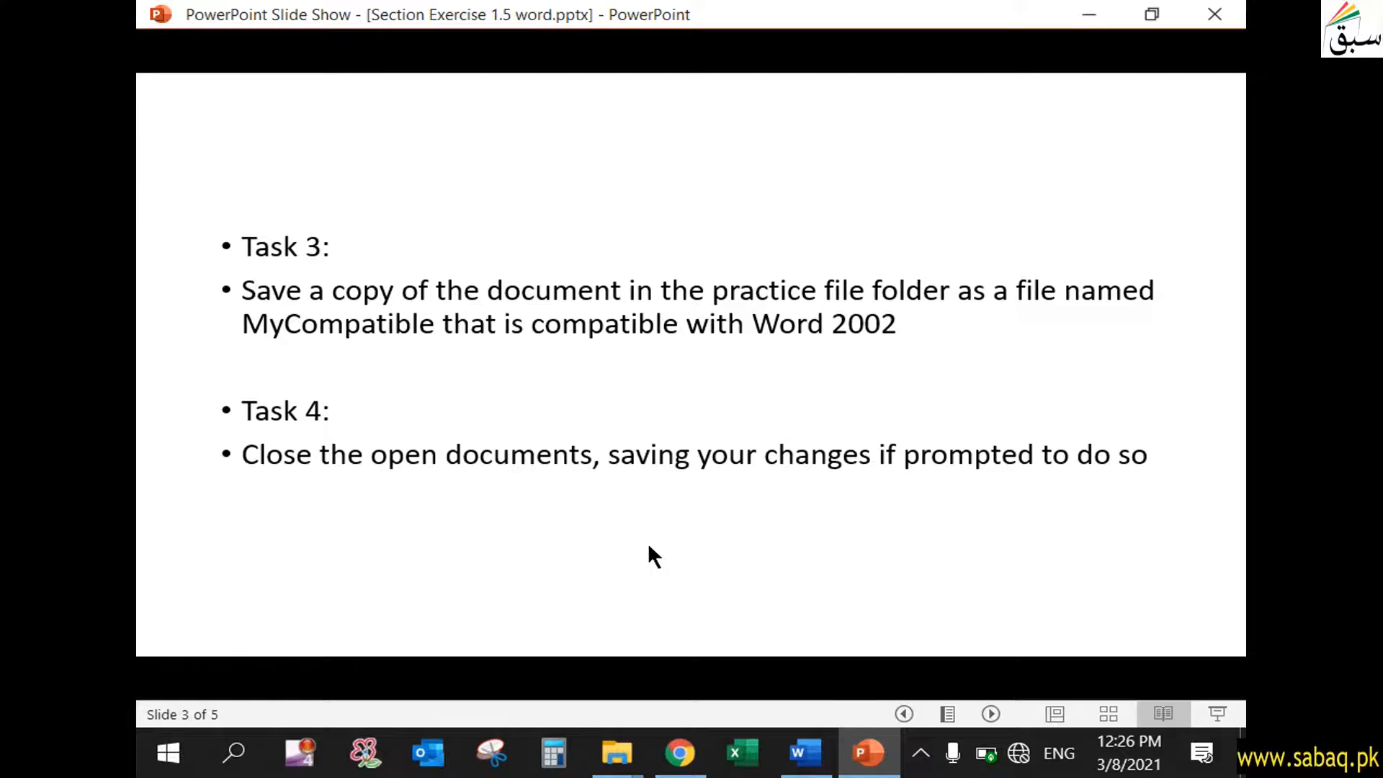
left_click(869, 751)
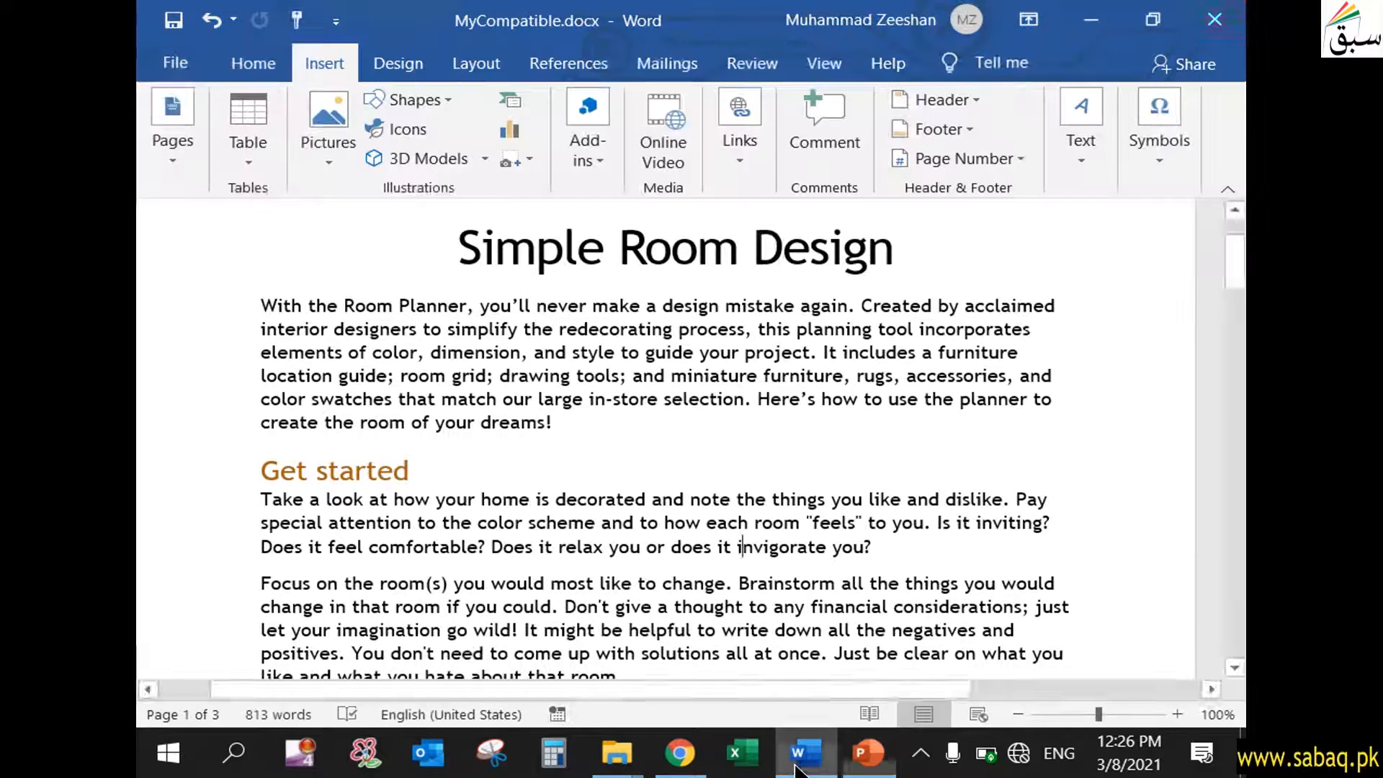
left_click(1241, 16)
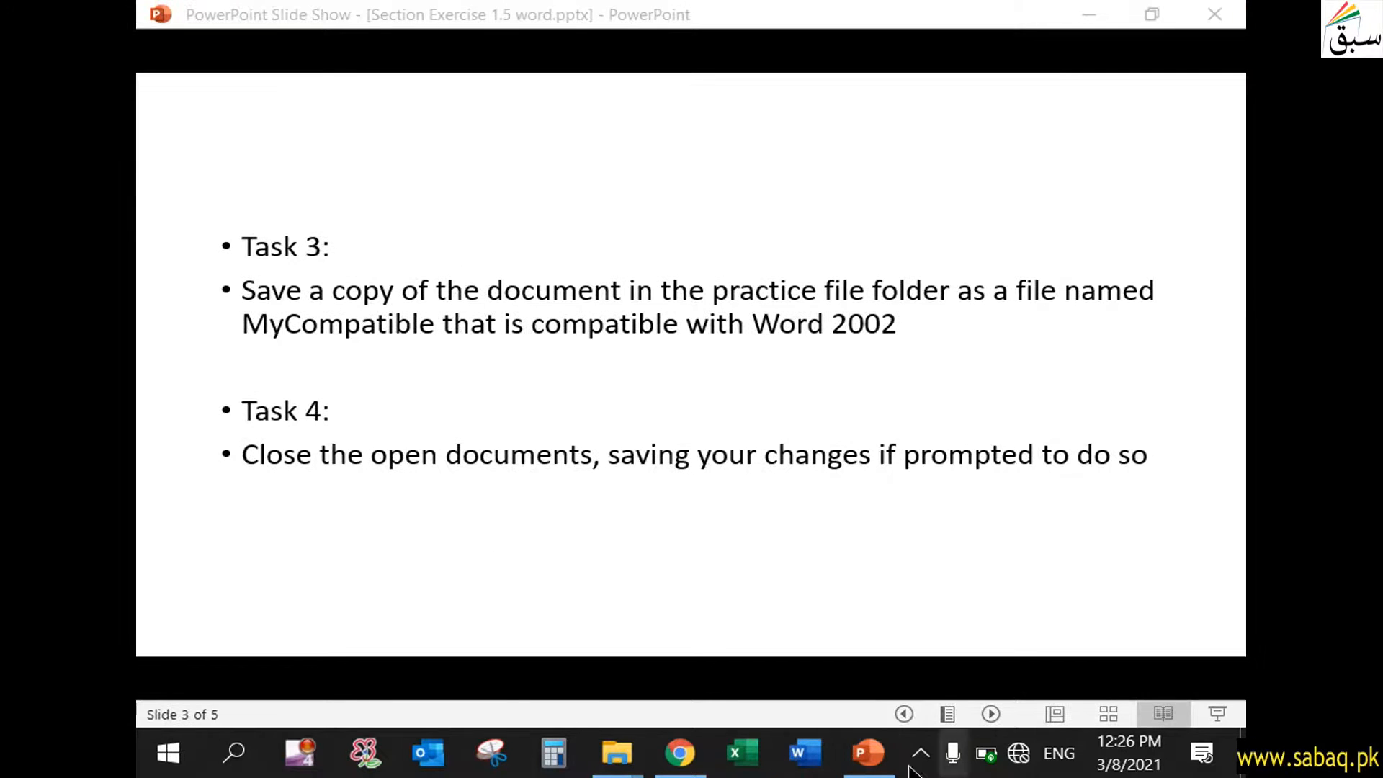
- Advance the PowerPoint slide show to Project 2, then reveal and read its Task 1 instructions
left_click(687, 572)
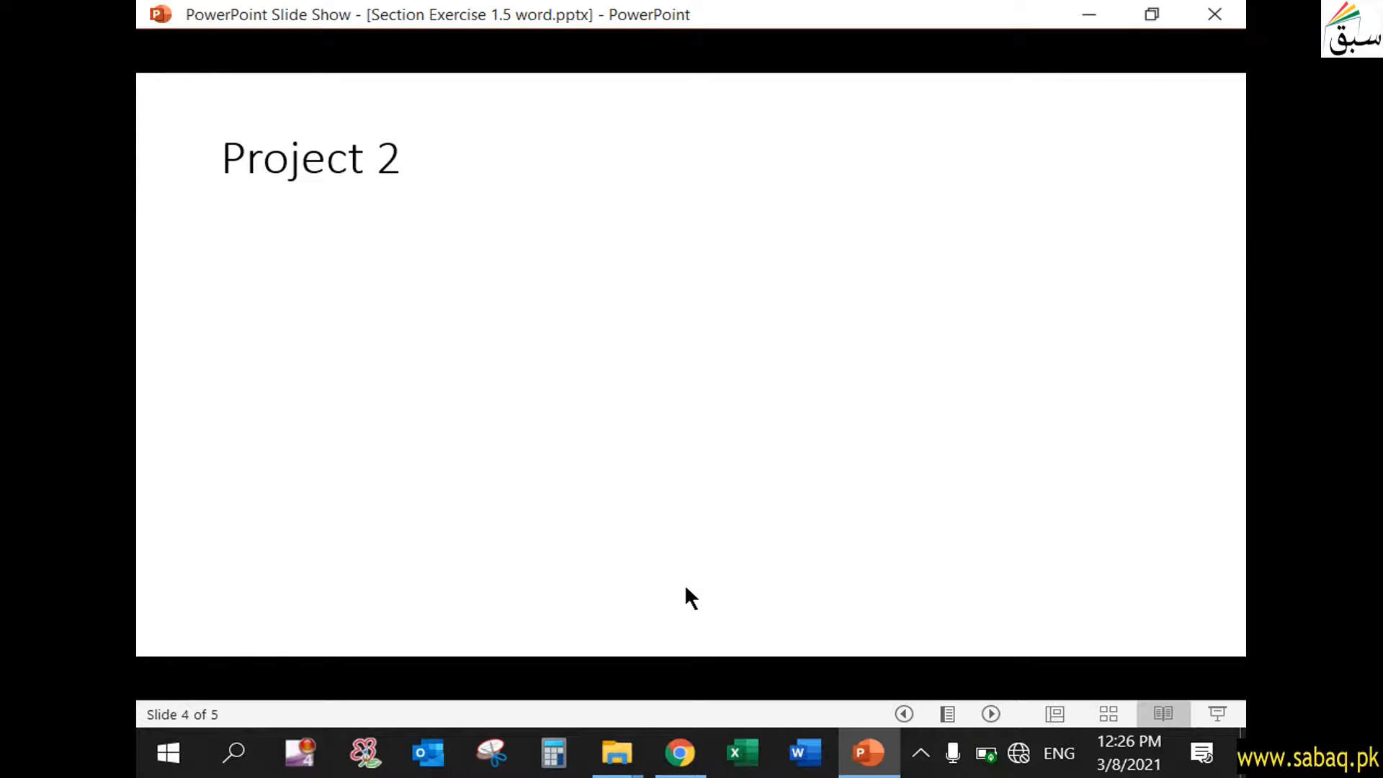
left_click(690, 598)
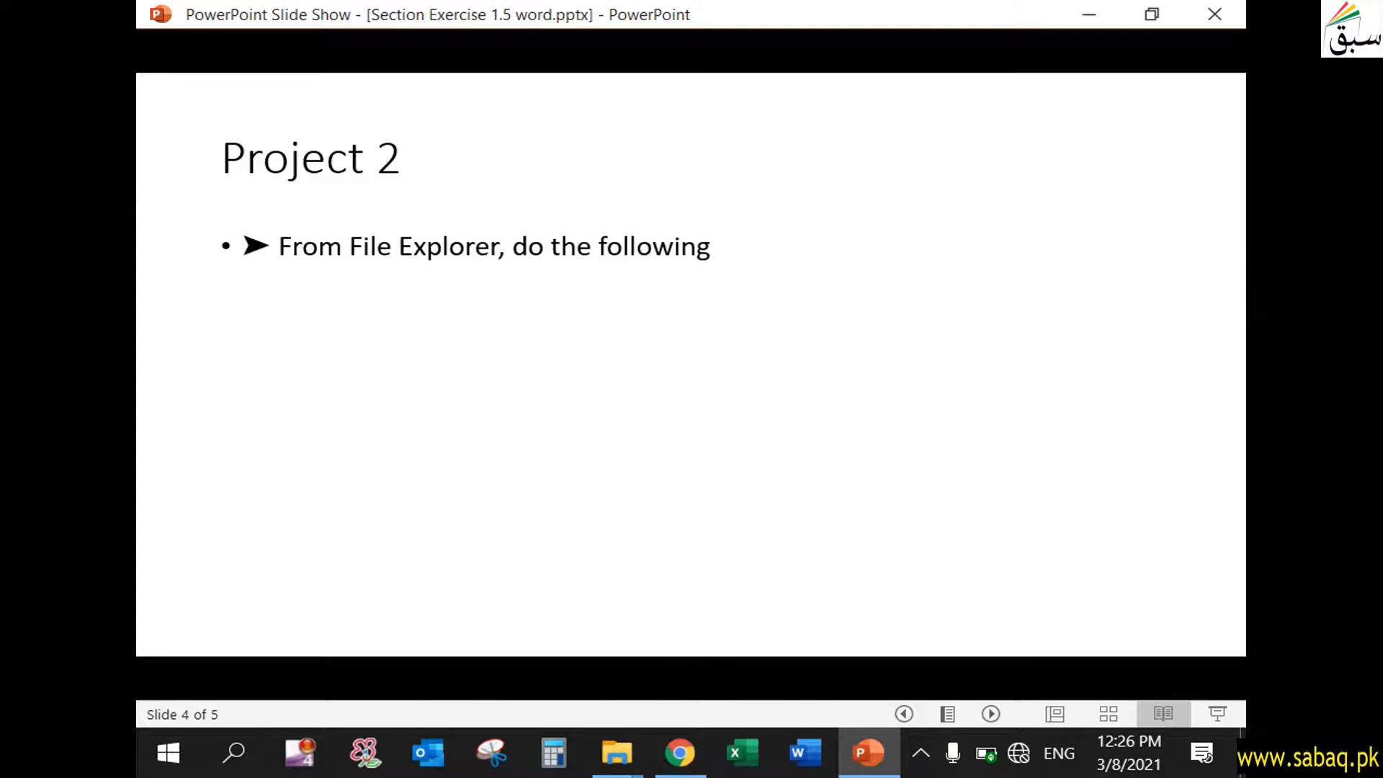
key("Right")
key("Right")
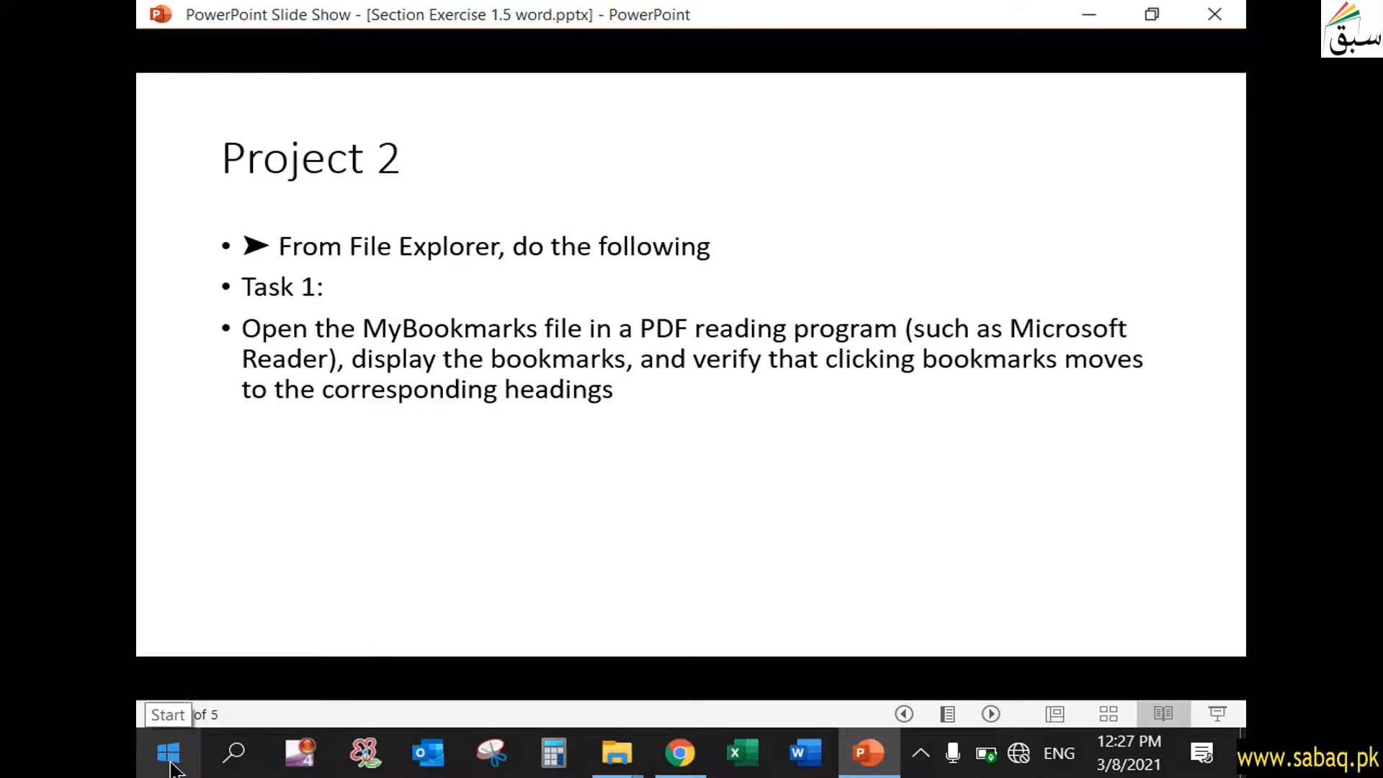
- Minimize PowerPoint, switch to Chrome, close the Word_1-5.pdf and New Tab pages, and minimize the browser
left_click(1084, 16)
left_click(1080, 16)
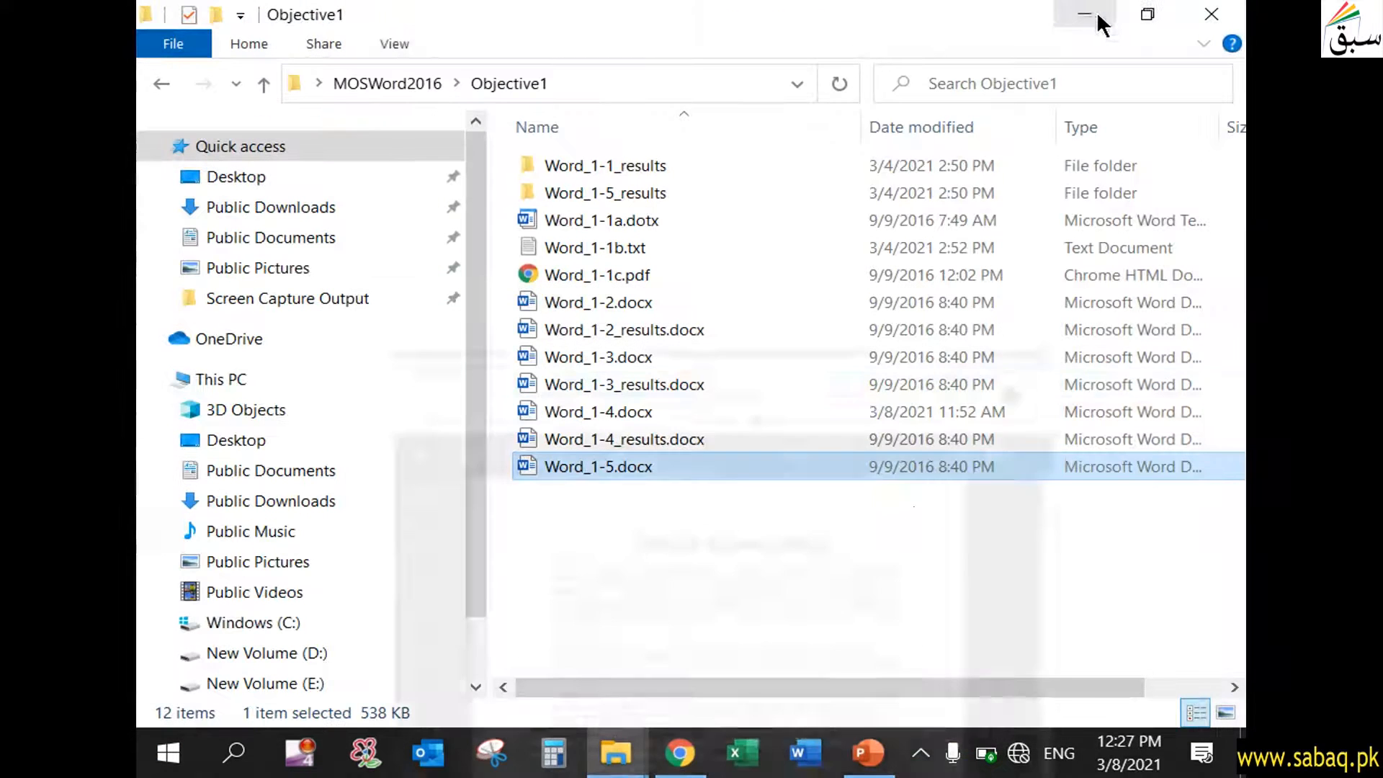
left_click(680, 753)
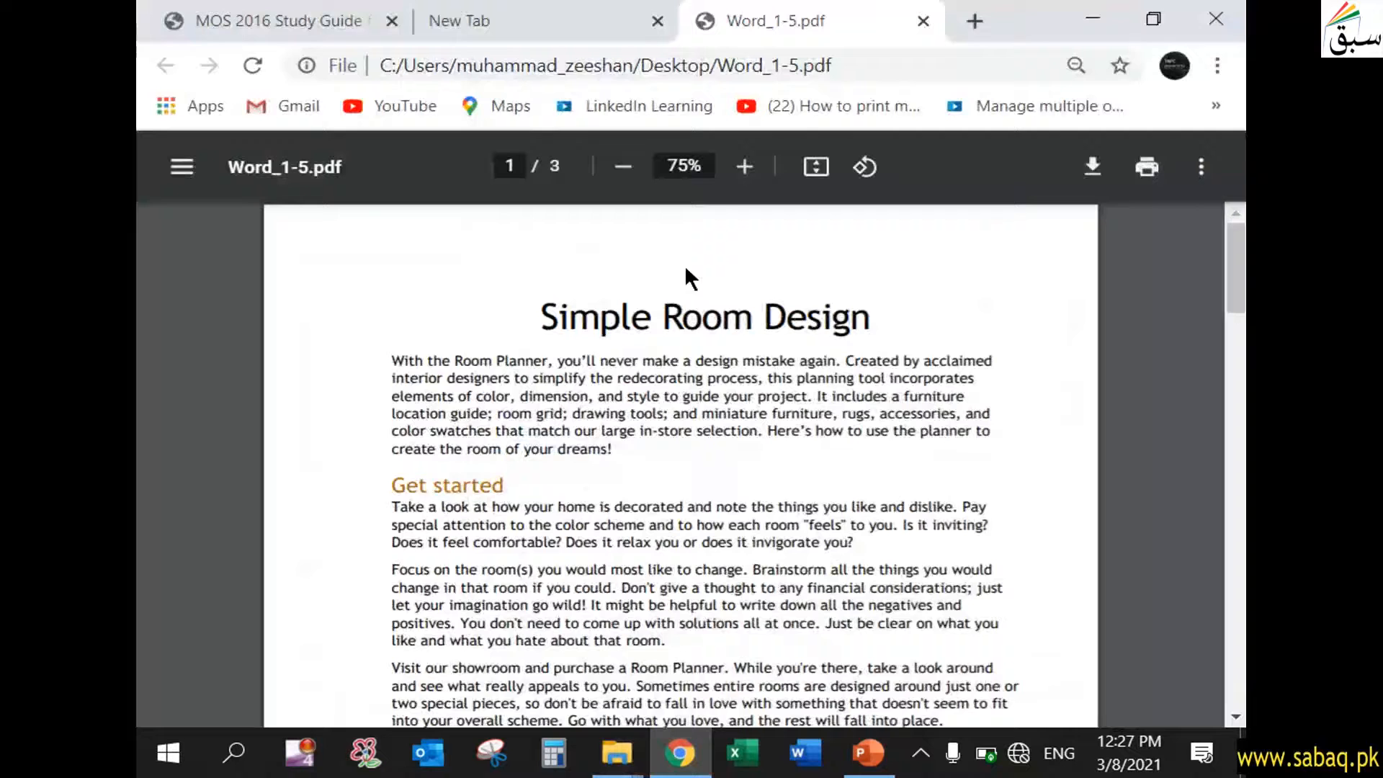
left_click(923, 21)
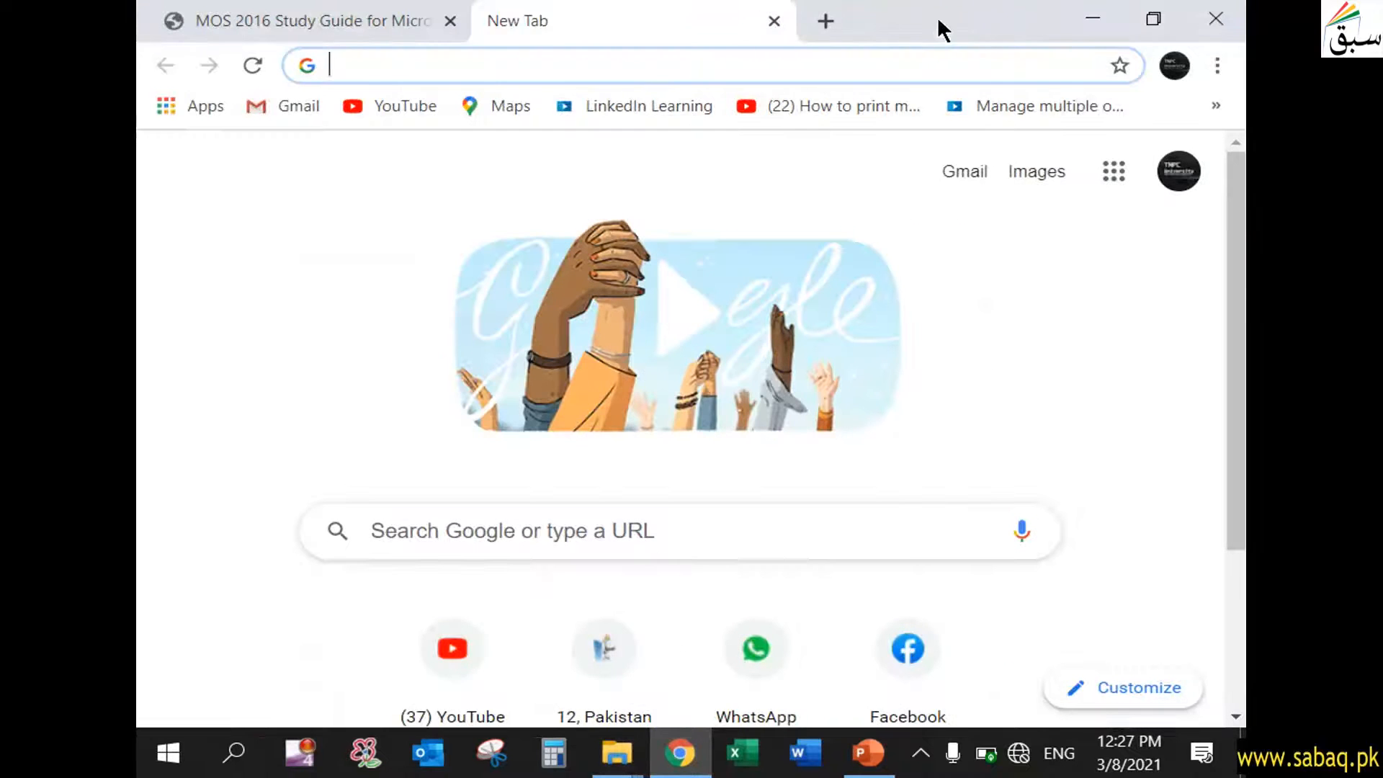
left_click(774, 20)
left_click(1088, 19)
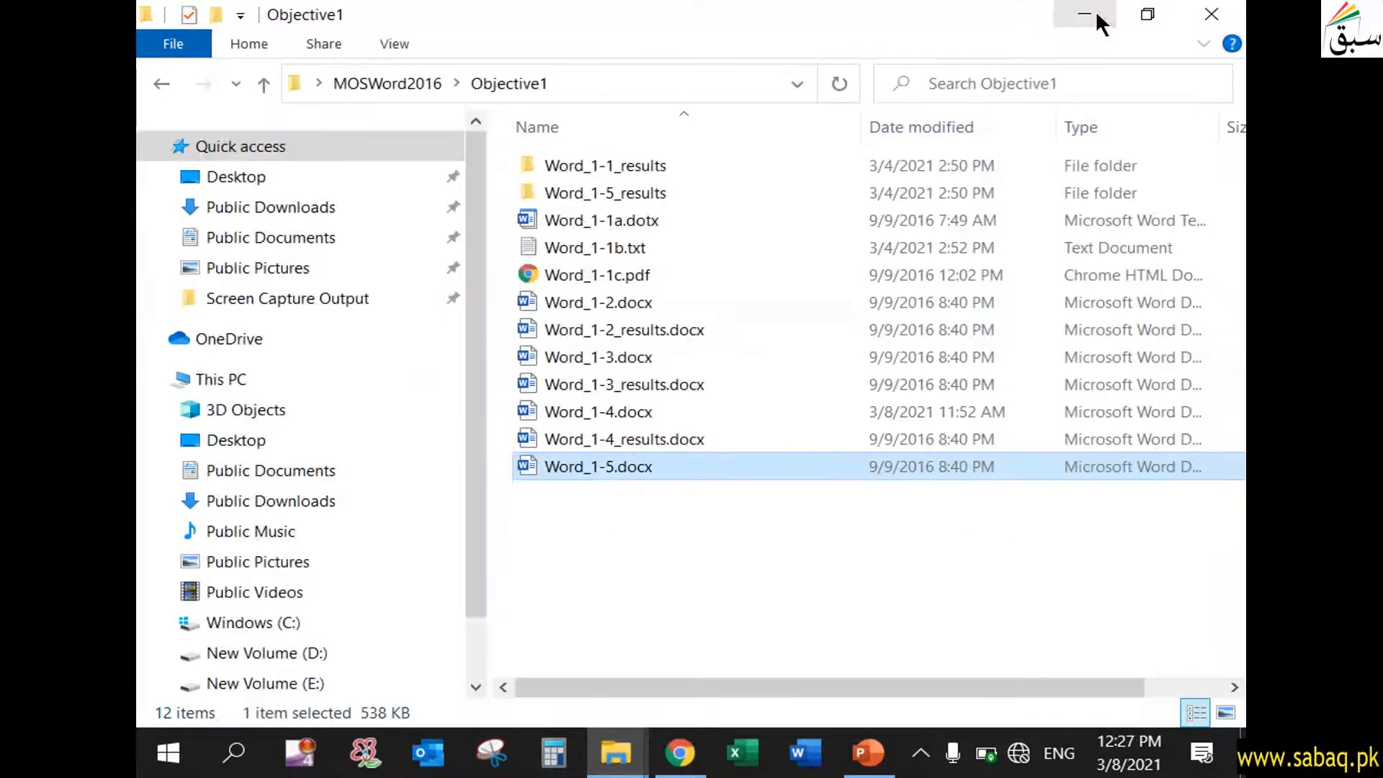
- Show the desktop, select Word_1-5.pdf, and recheck the Project 2 Task 1 instructions in PowerPoint
left_click(1085, 16)
left_click(453, 291)
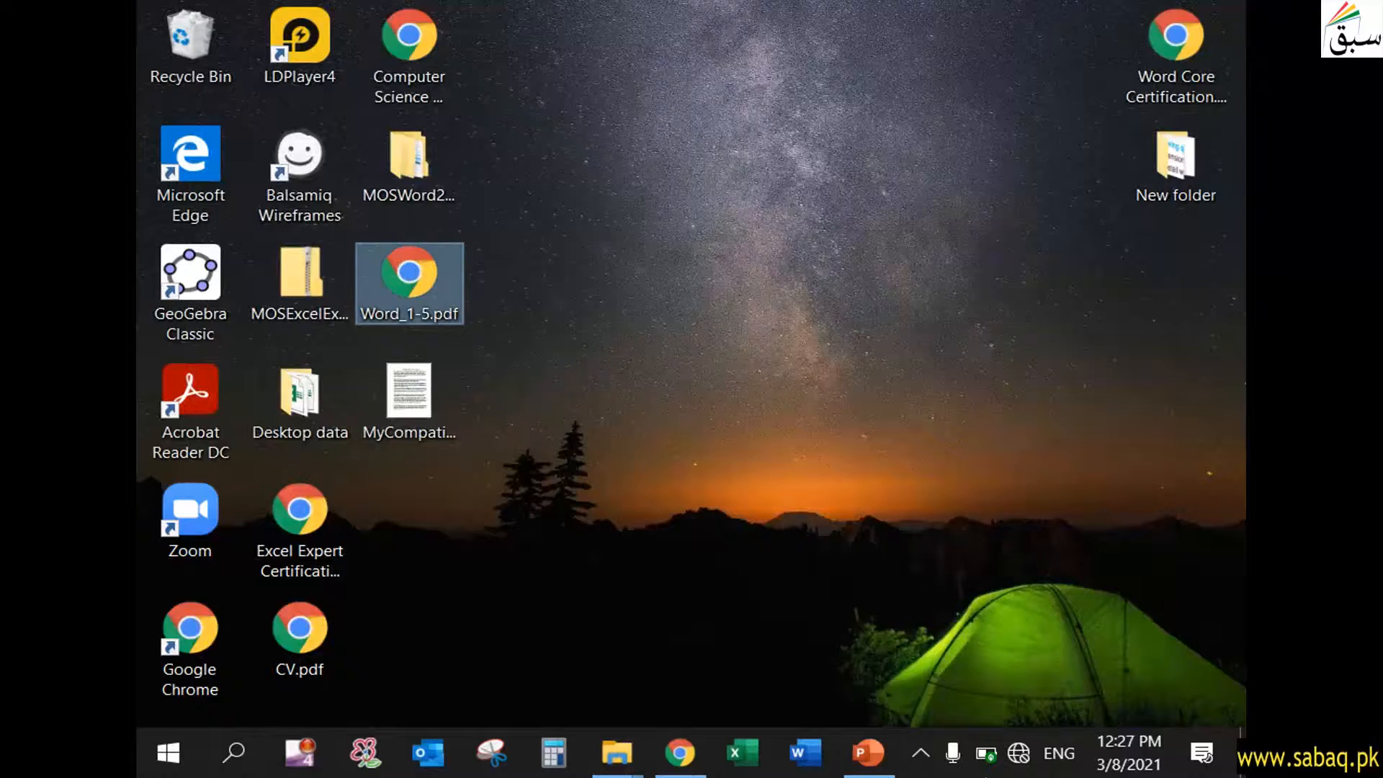
left_click(885, 762)
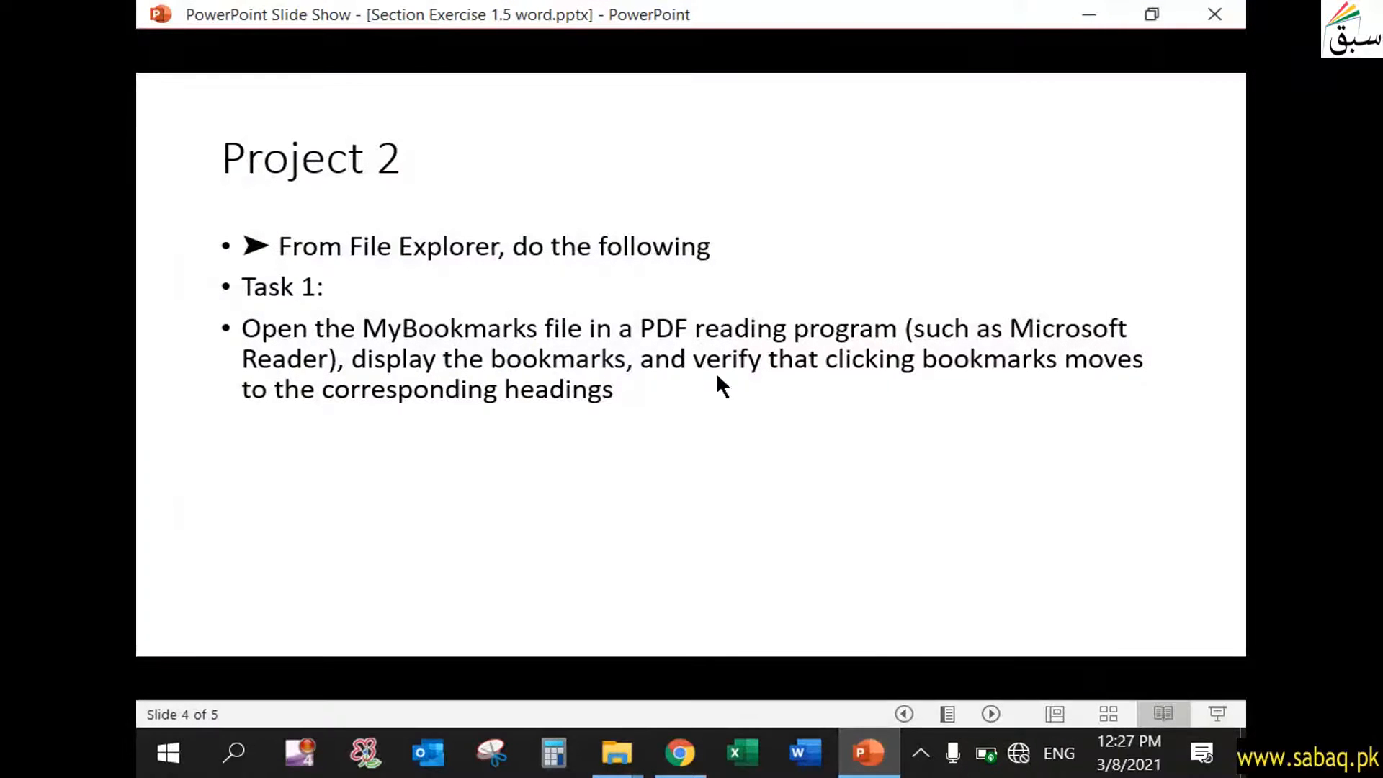
left_click(868, 753)
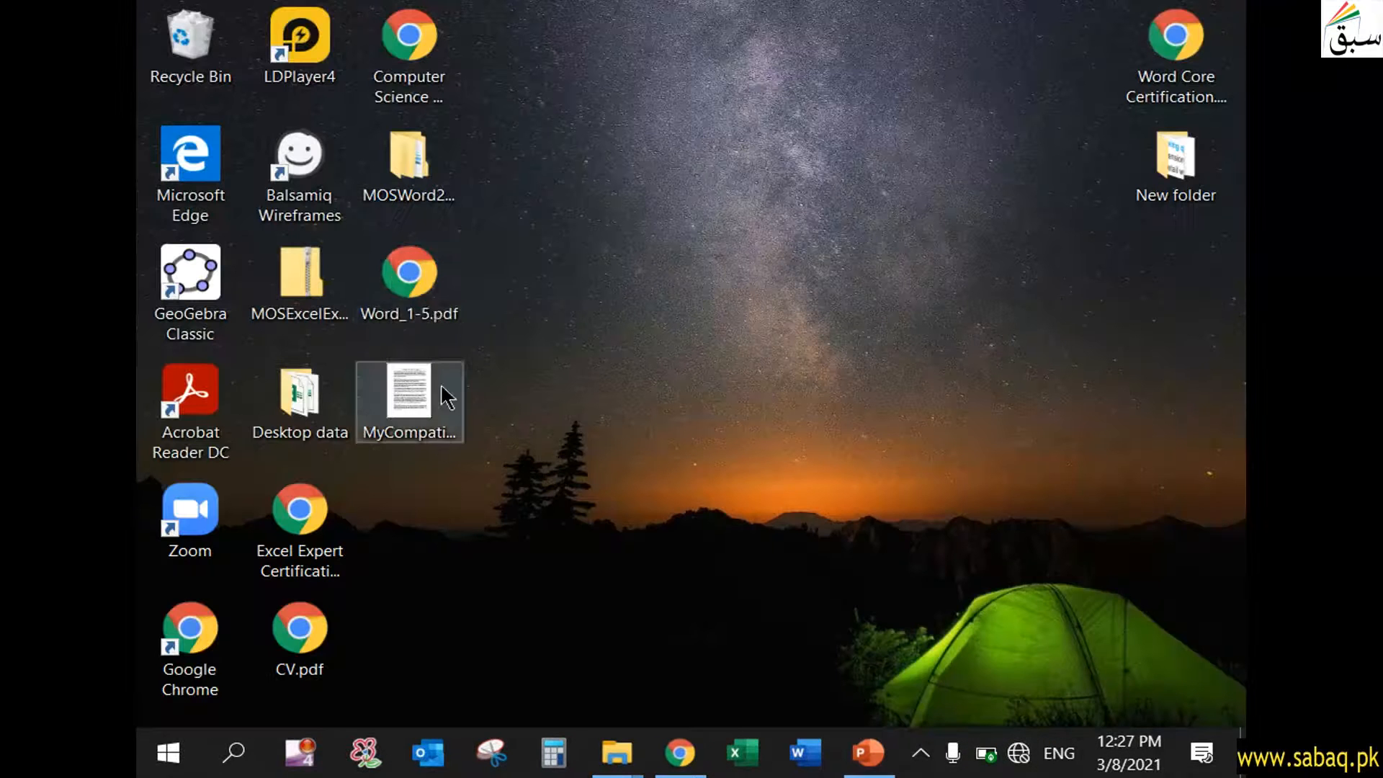
- Rename the desktop file Word_1-5.pdf as MyBookmarks.pdf
left_click(395, 317)
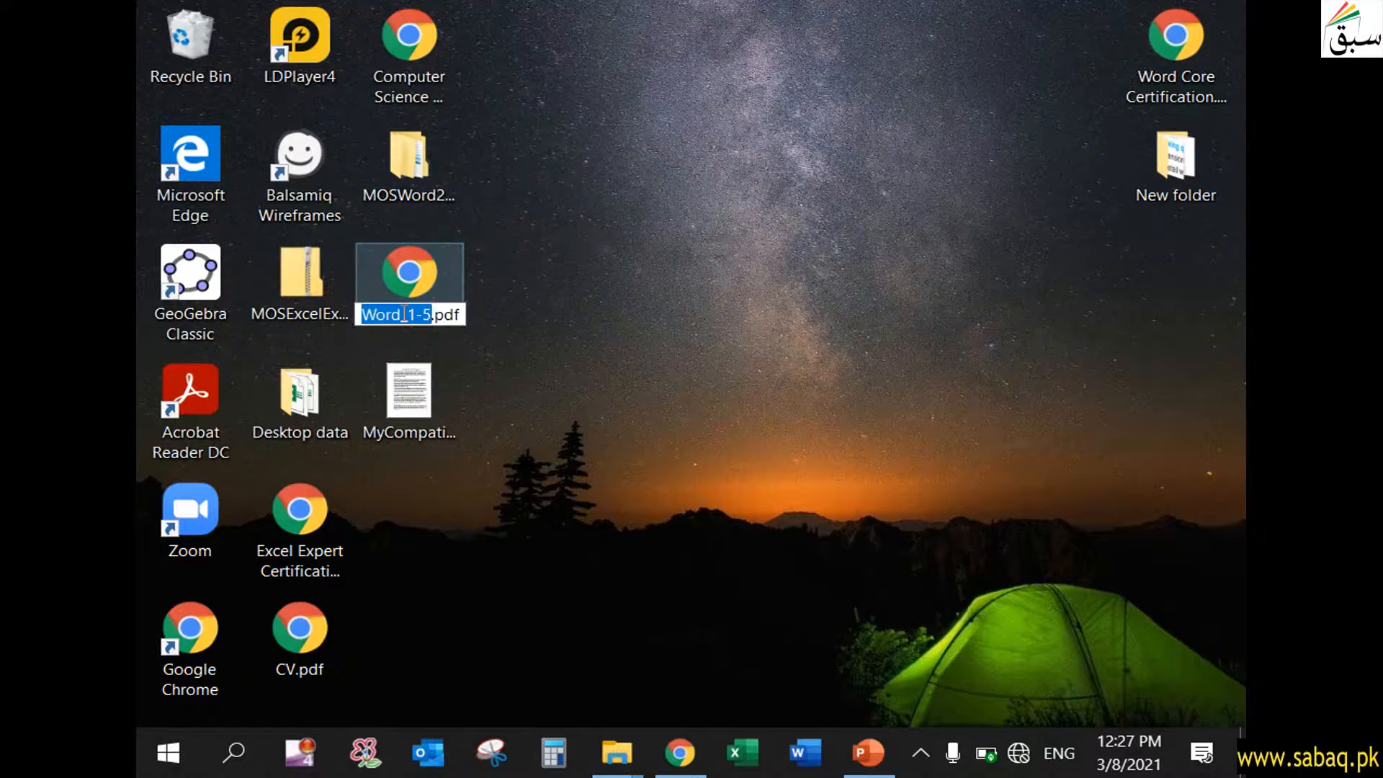
type("MyBookma")
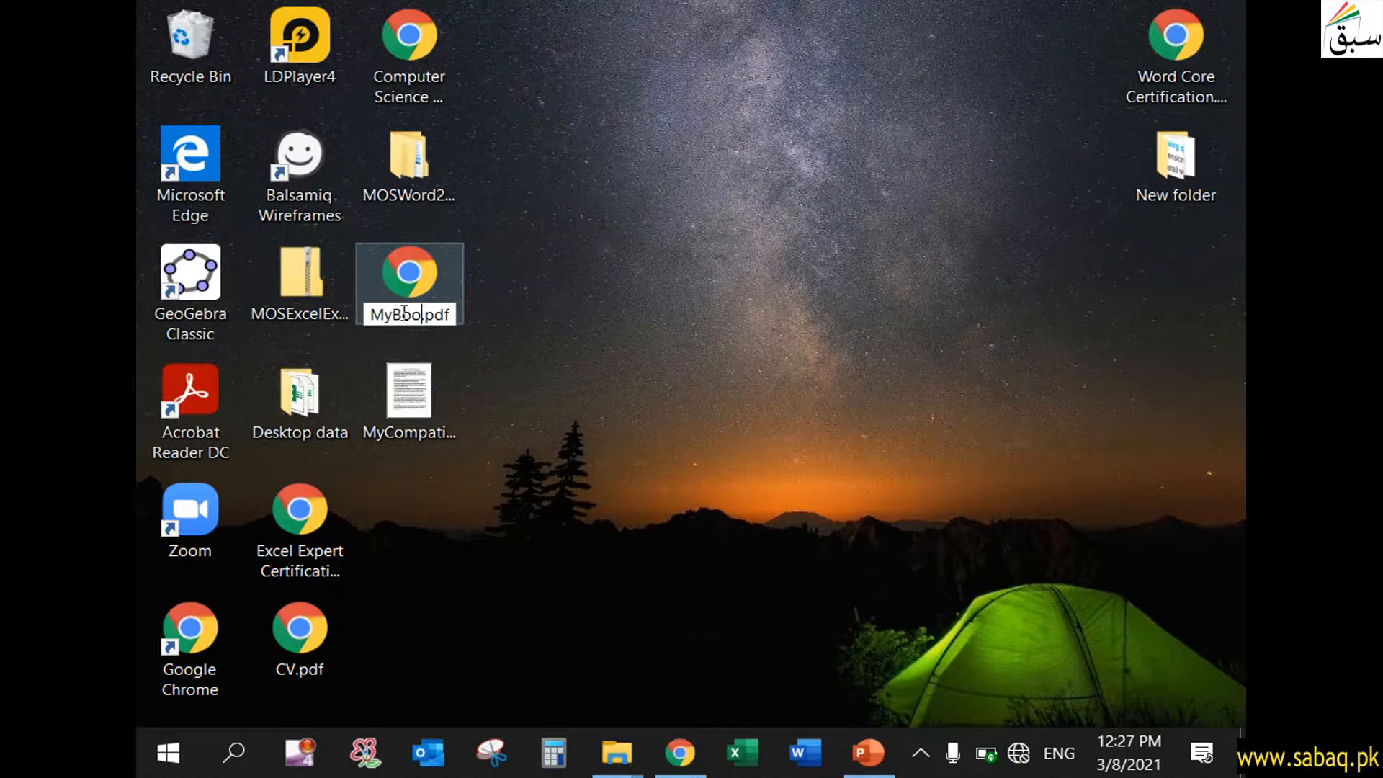
type("rks")
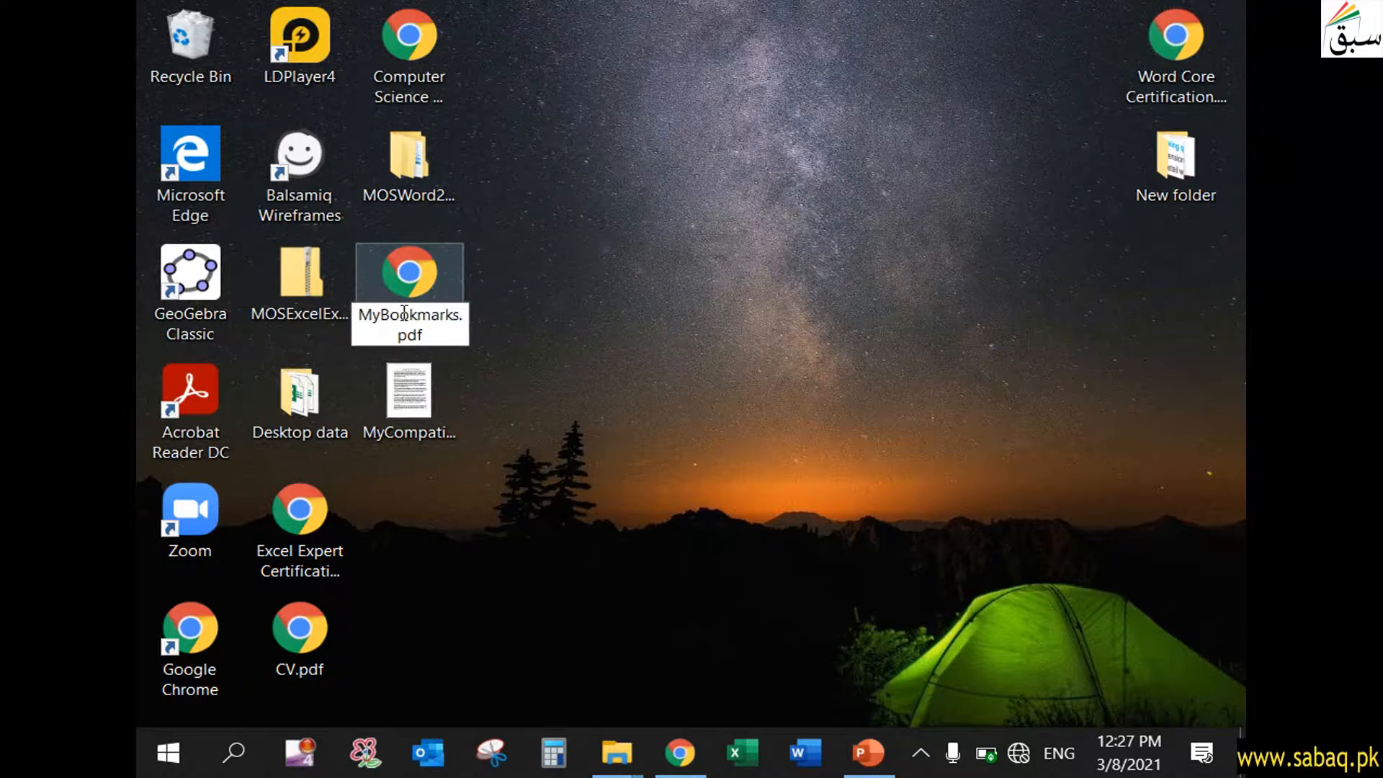
key("Return")
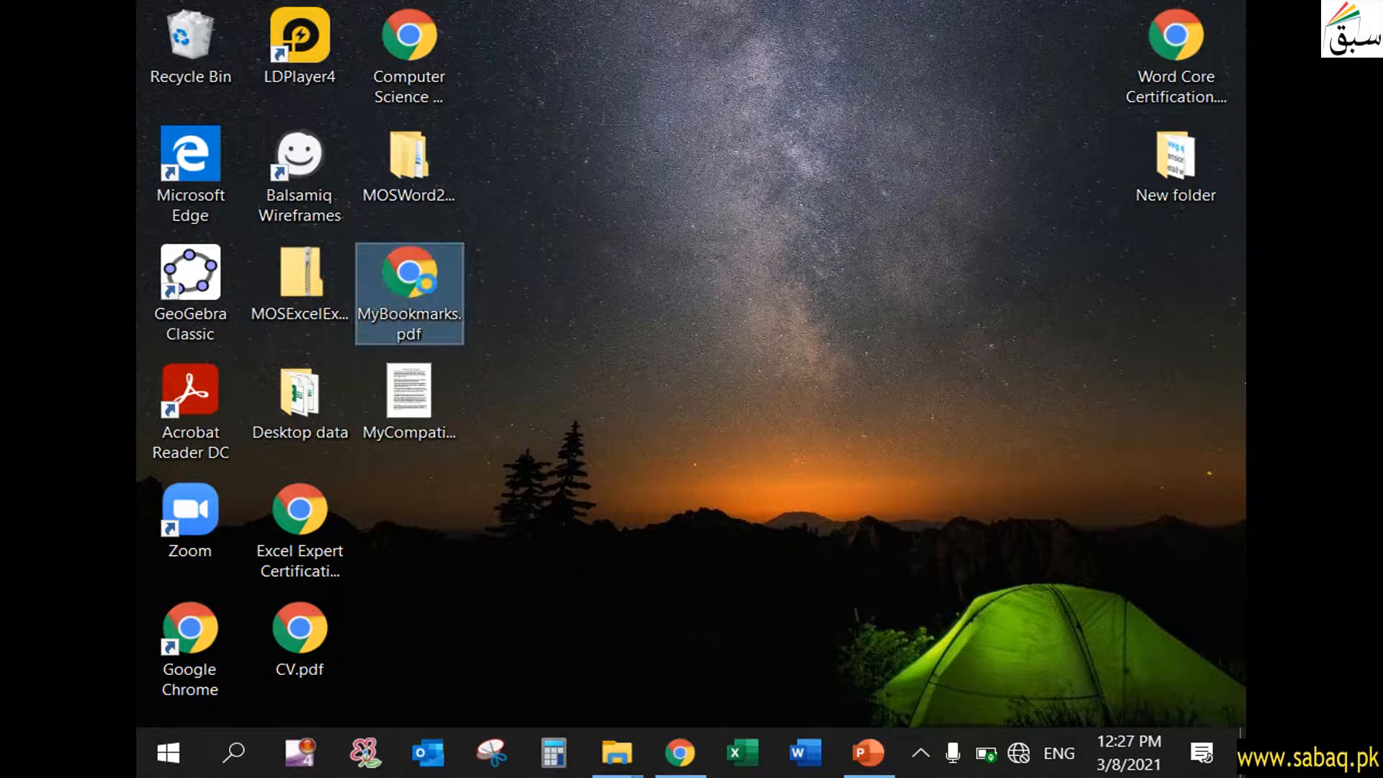
- Open MyBookmarks.pdf from the desktop with Microsoft Edge
right_click(427, 246)
mouse_move(607, 407)
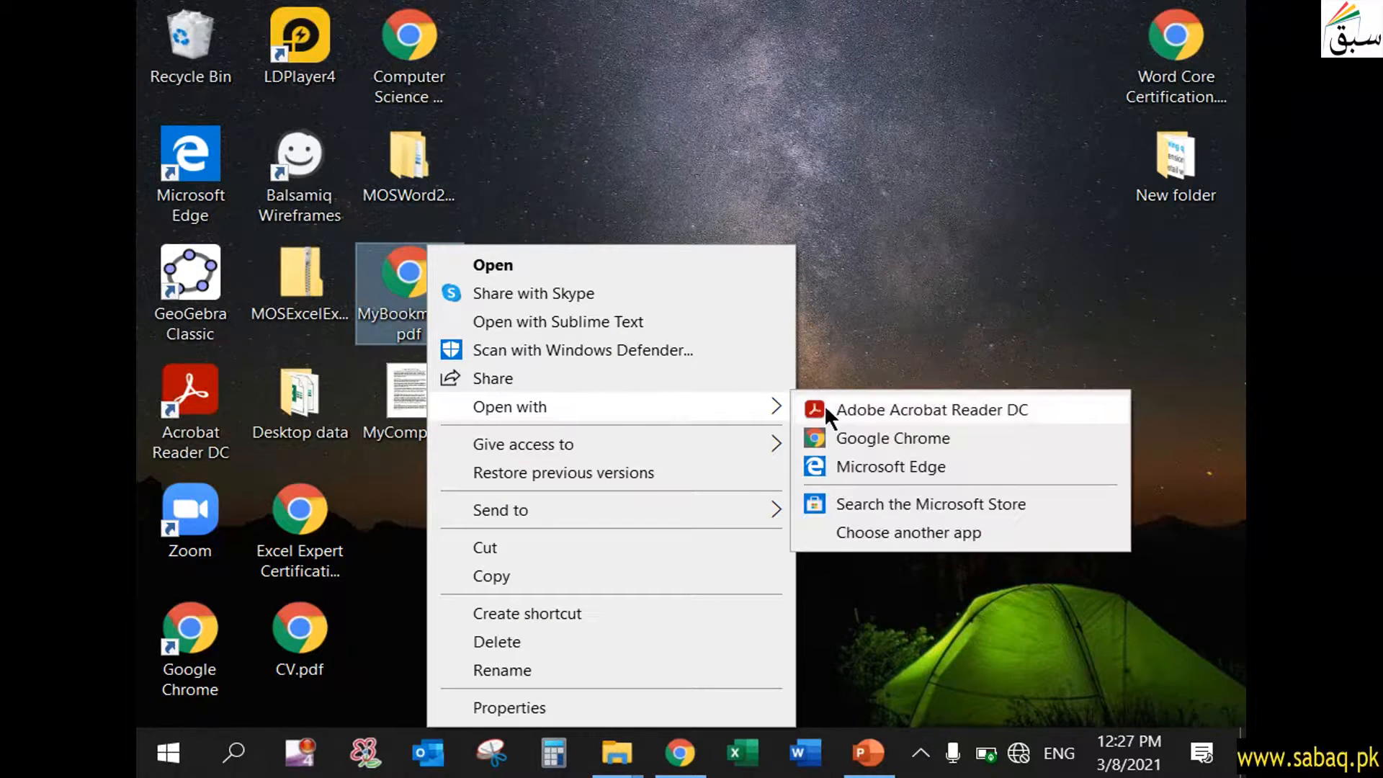
left_click(912, 466)
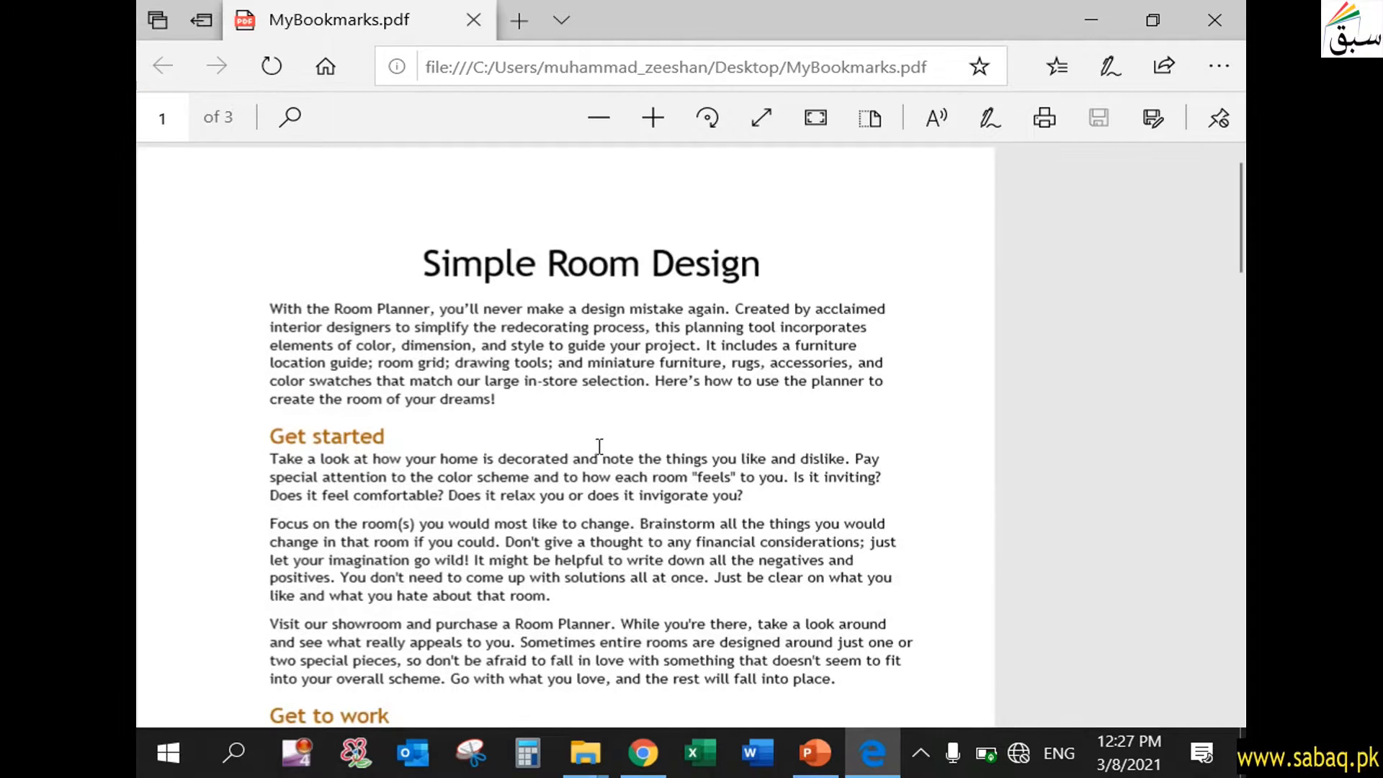
- Look through the pages of the MyBookmarks PDF and check its headings, returning to the Simple Room Design title
scroll(313, 443, "down", 15)
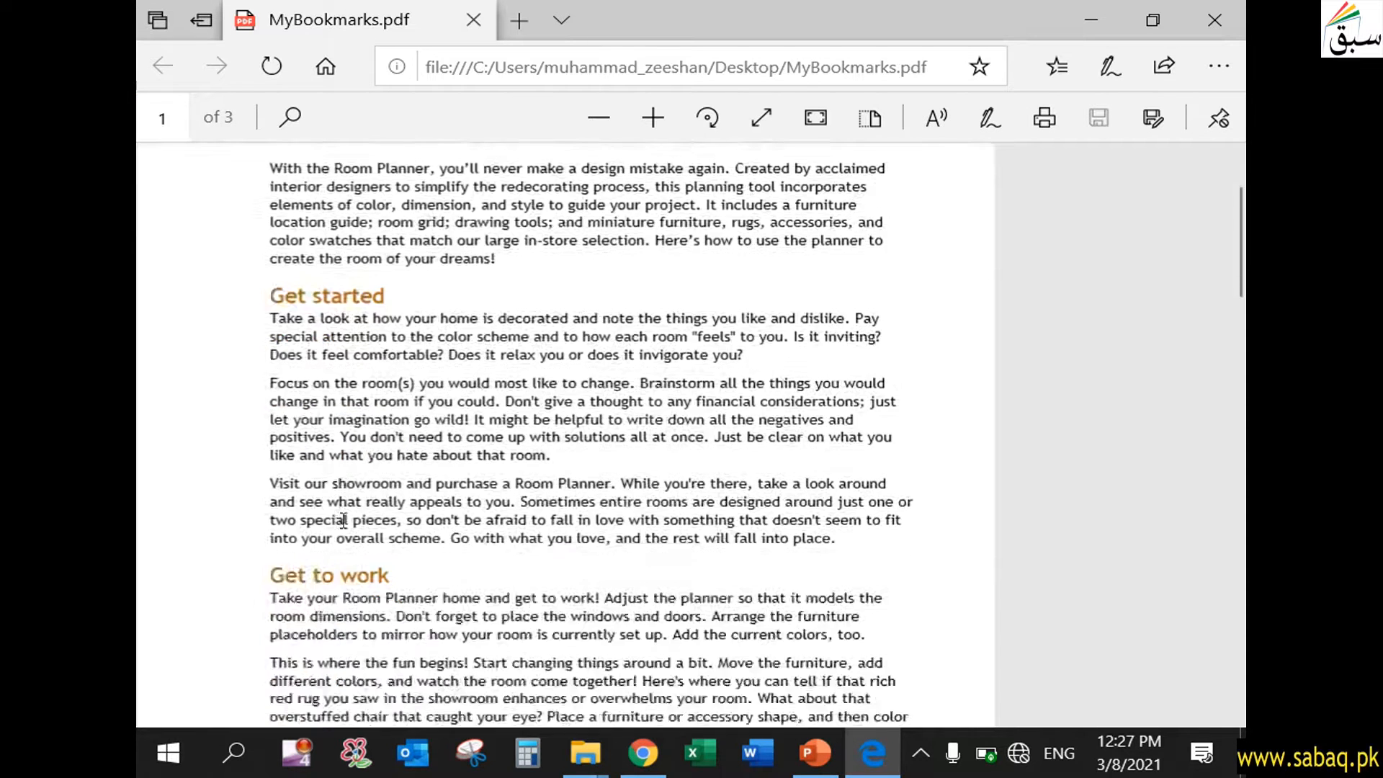
scroll(340, 592, "down", 6)
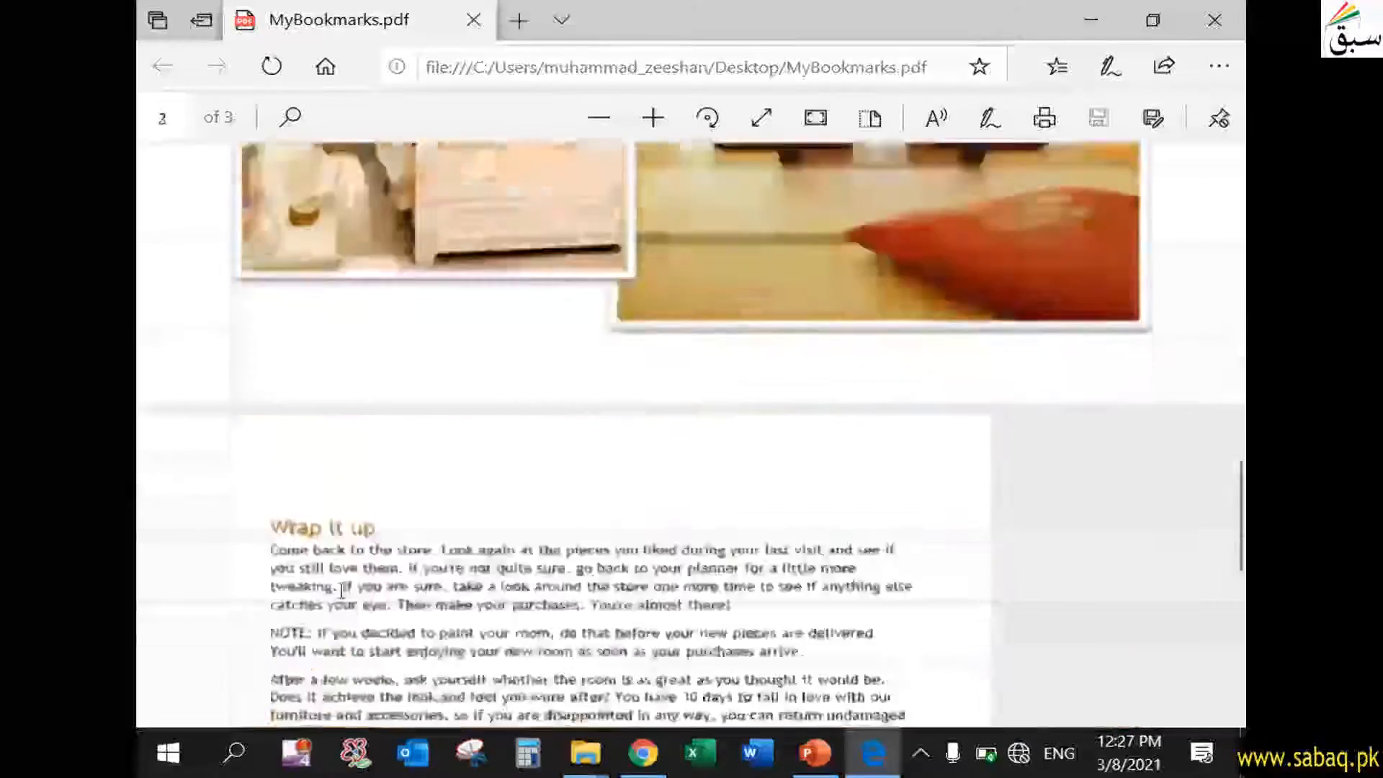
scroll(340, 595, "up", 6)
scroll(343, 566, "up", 15)
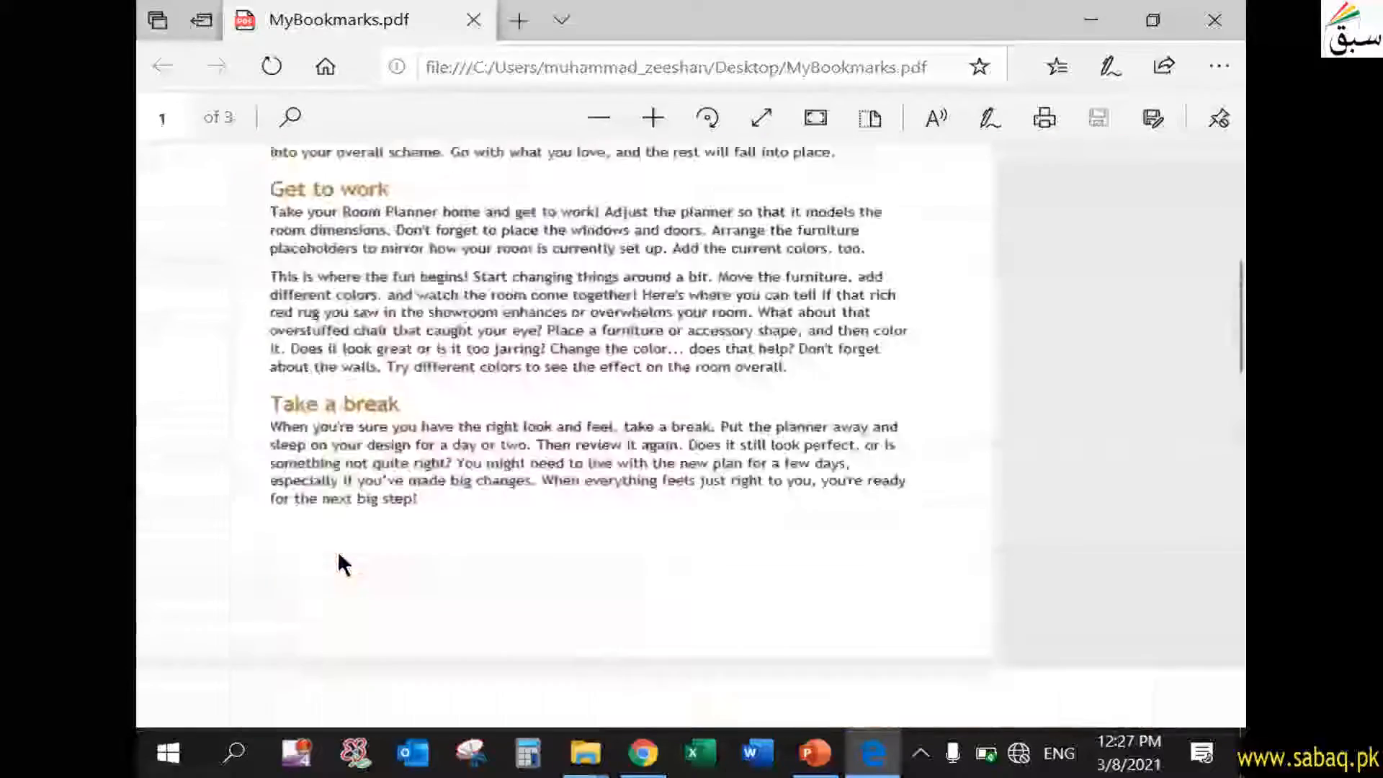
double_click(661, 259)
left_click(660, 258)
left_click_drag(652, 259, 640, 259)
left_click(565, 256)
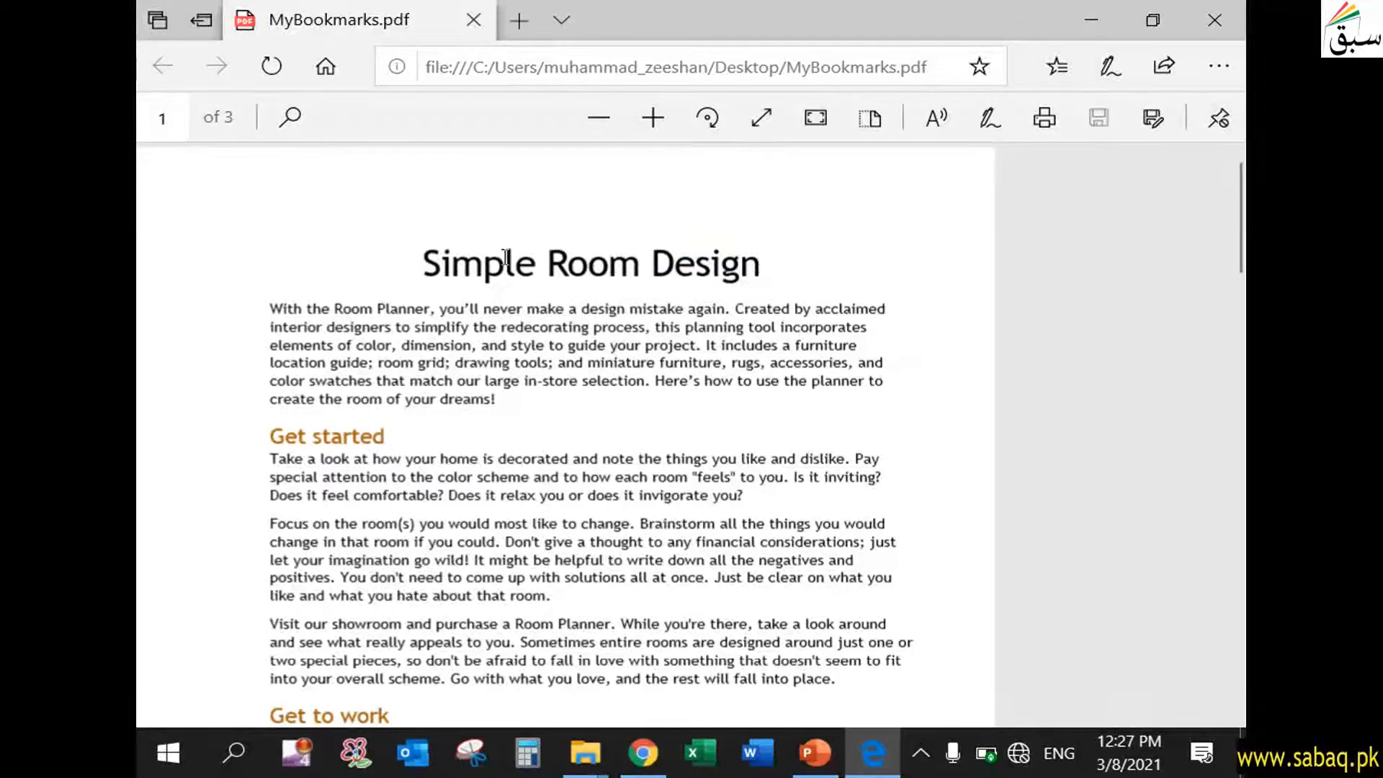
- Compare the open PDF with the Task 1 instructions in PowerPoint and reveal Task 2 on the Project 2 slide
left_click(873, 753)
left_click(865, 753)
left_click(815, 753)
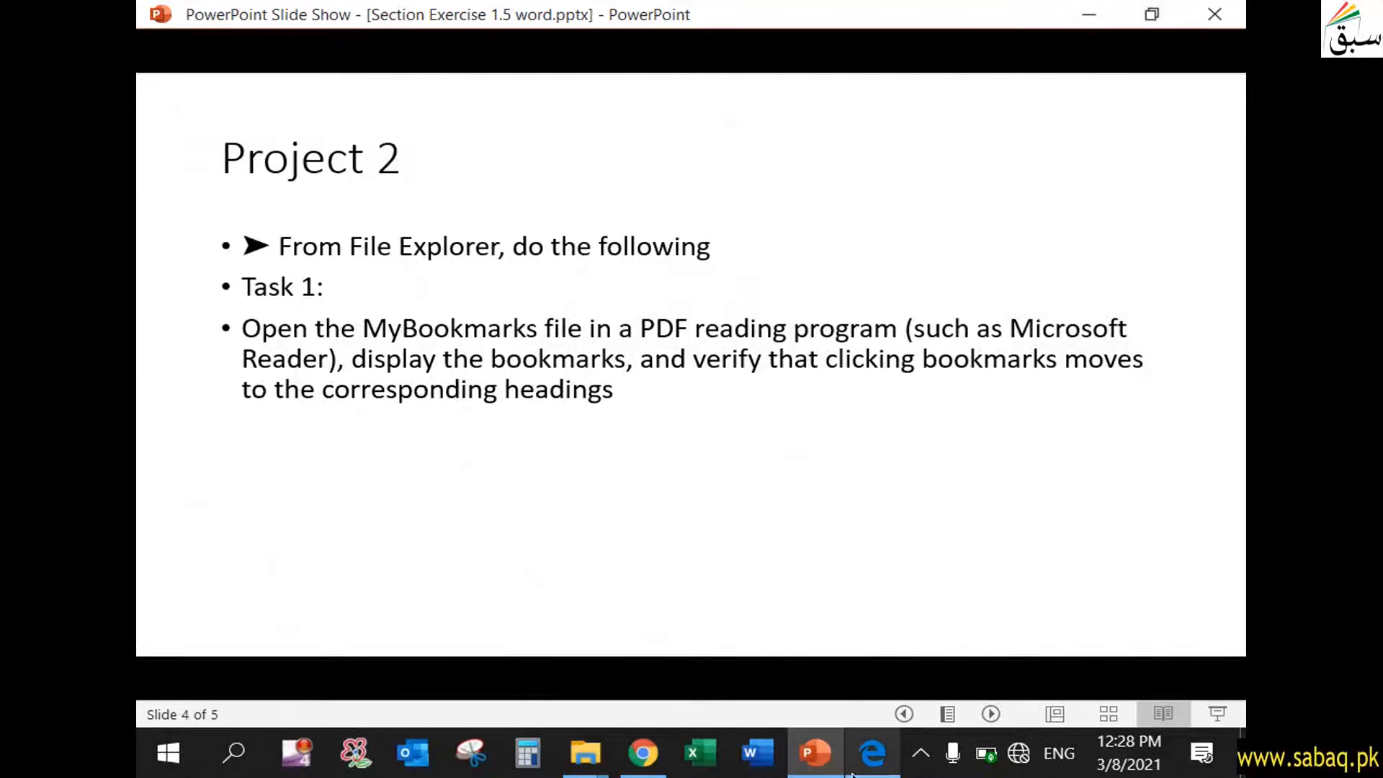
left_click(872, 753)
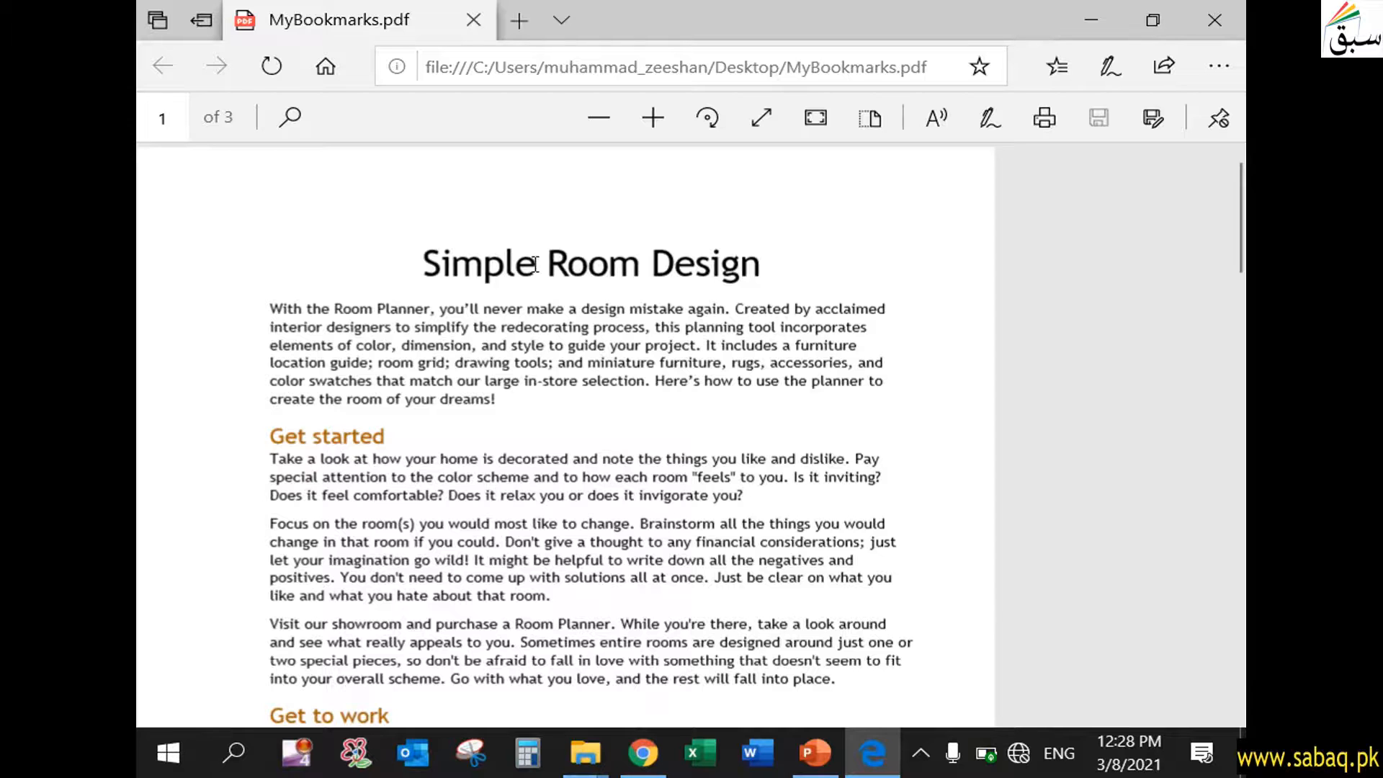
left_click(872, 752)
left_click(762, 543)
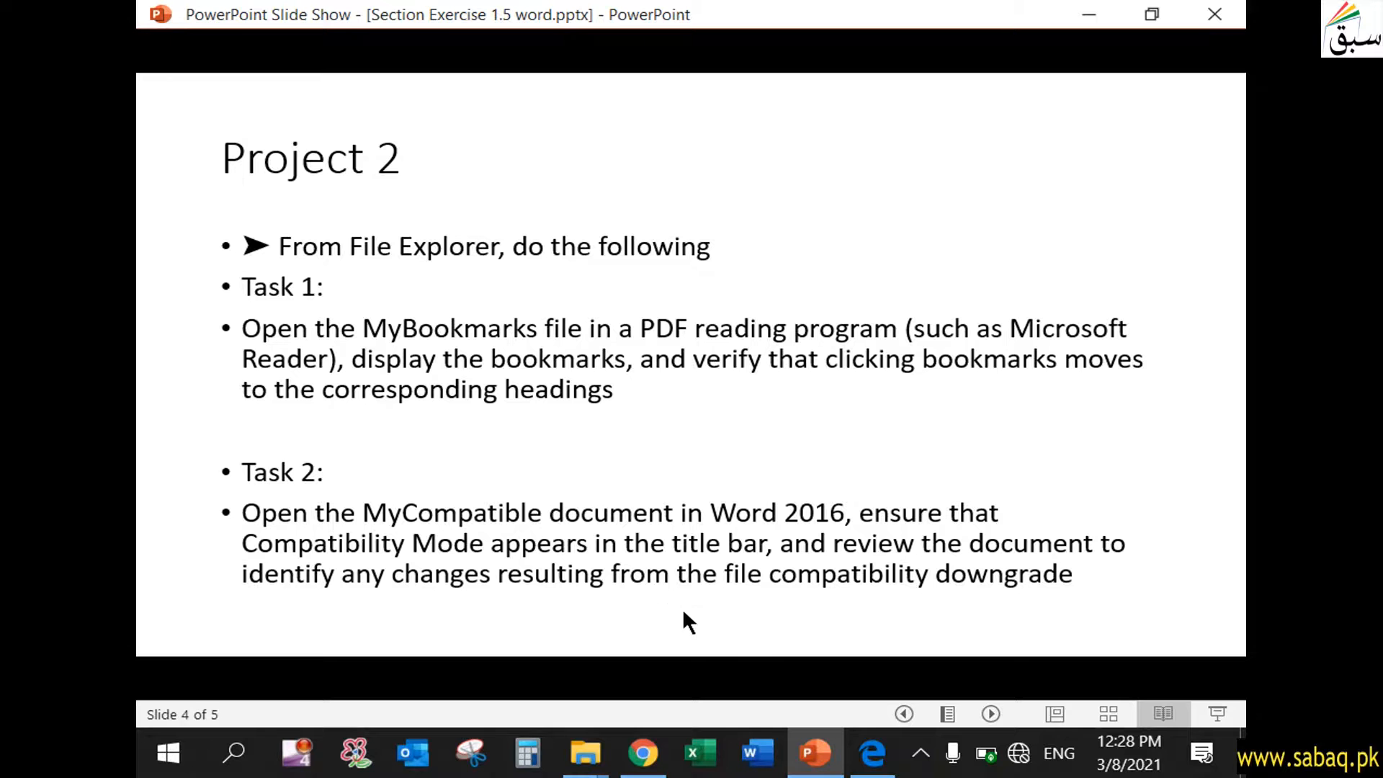
- Minimize the slide show, open the MyCompatible document from the desktop in Word, and cancel the Language dialog
left_click(1088, 15)
left_click(434, 437)
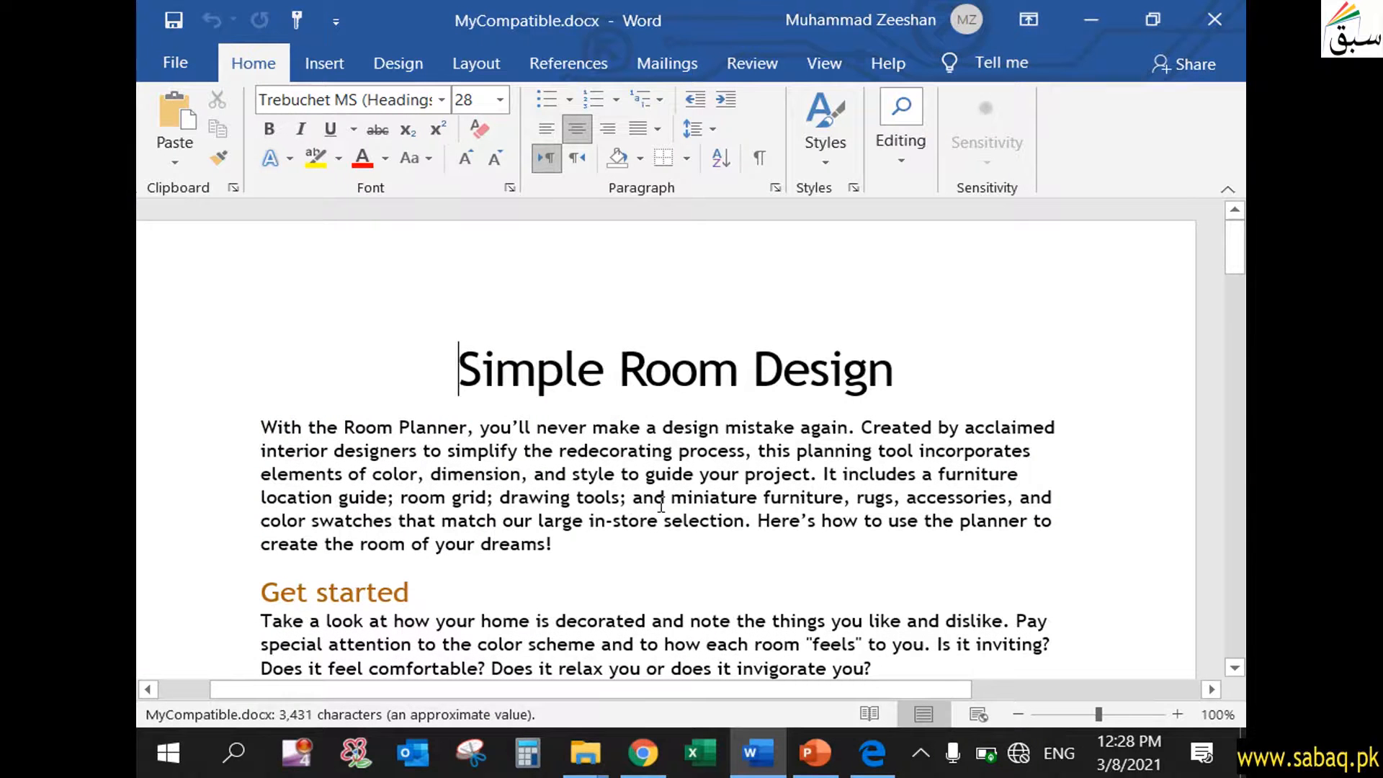
left_click(397, 715)
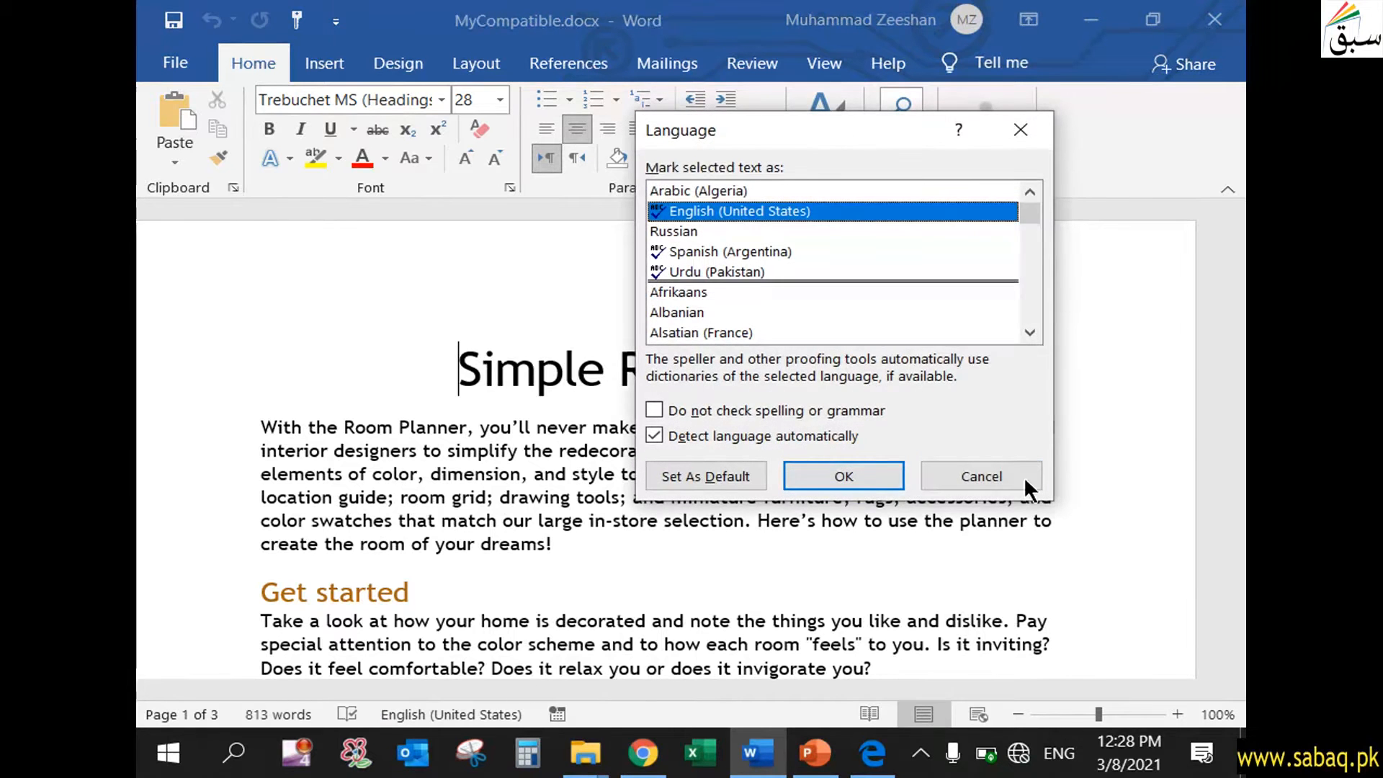
left_click(1023, 477)
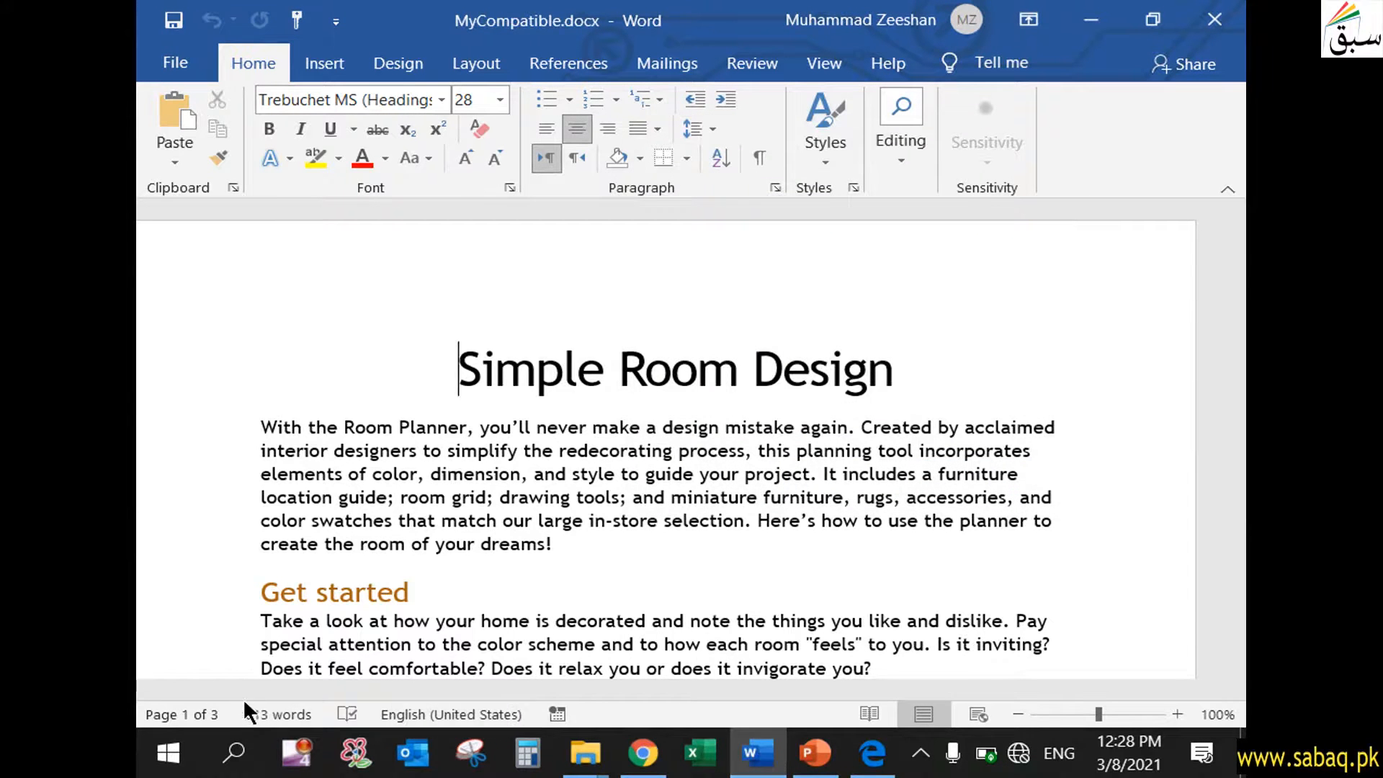
- Return to the PowerPoint slide show, read the Task 3 slide, and advance to the end of the show
left_click(815, 753)
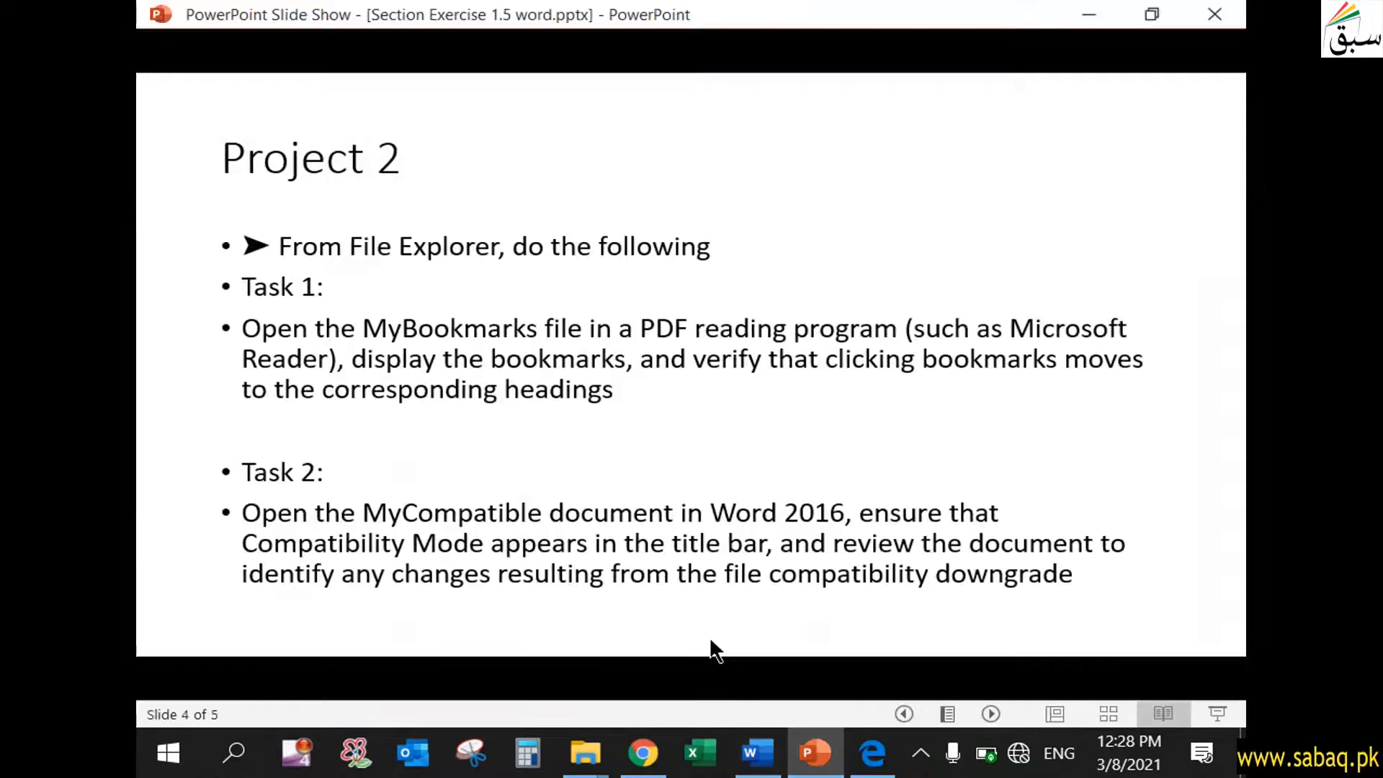
left_click(719, 609)
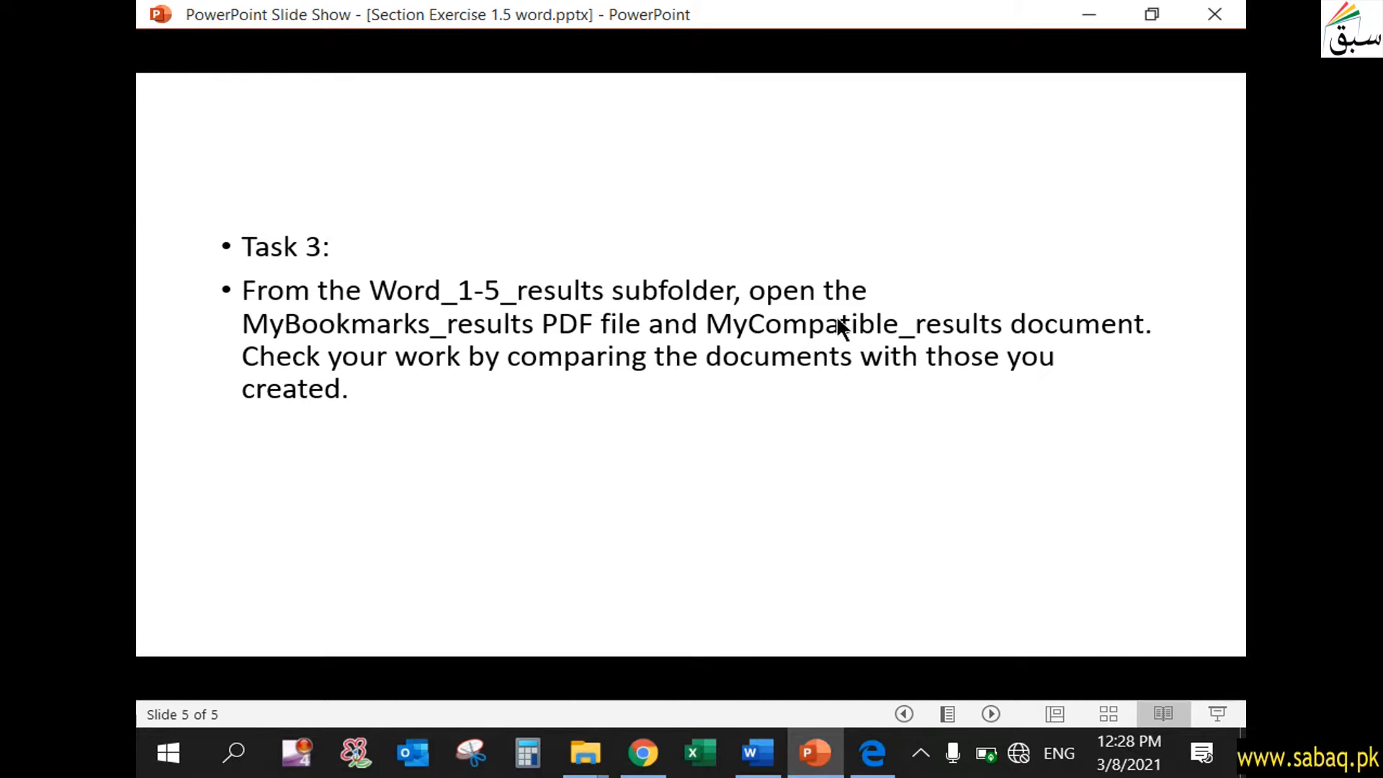
left_click(748, 502)
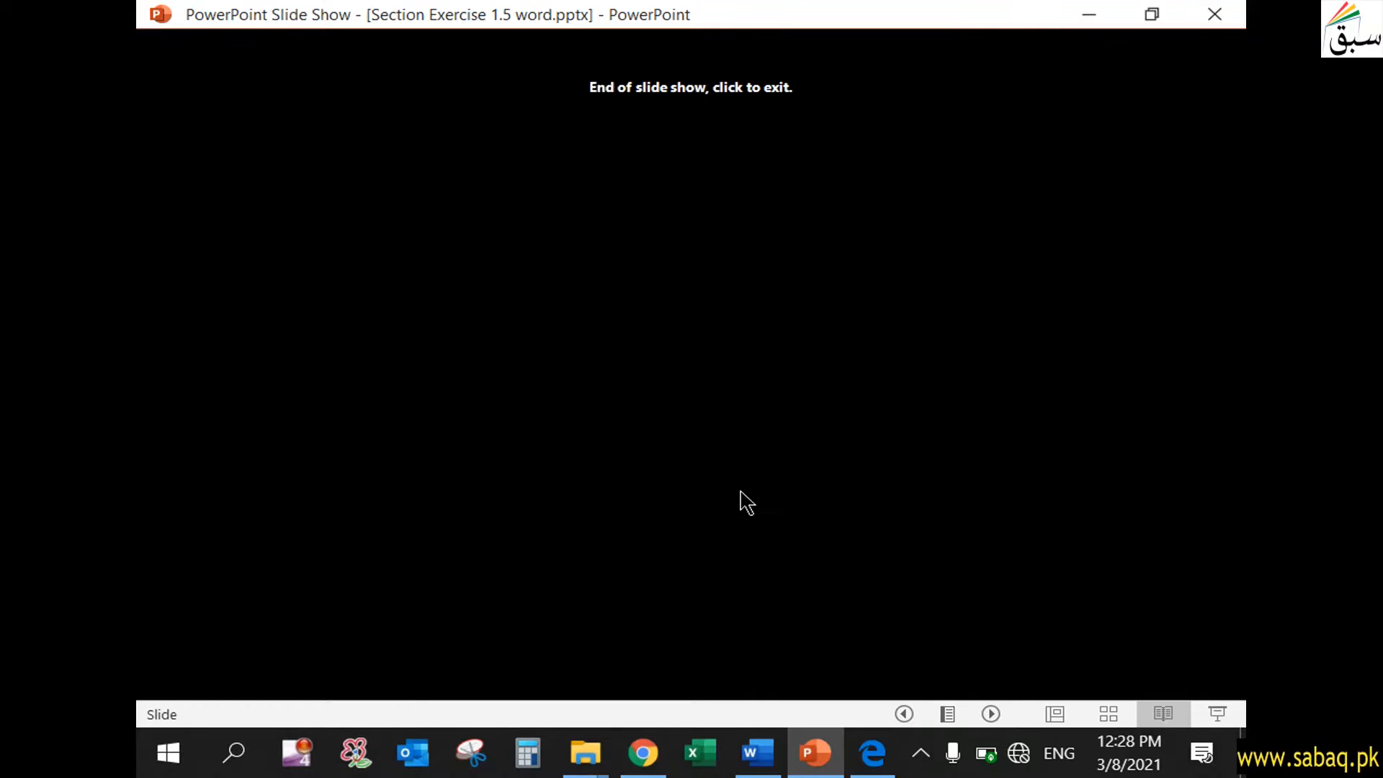
- Minimize PowerPoint and open the Word_1-5_results subfolder inside the Objective1 folder of MOSWord2016 on the desktop
left_click(1112, 12)
left_click(1110, 11)
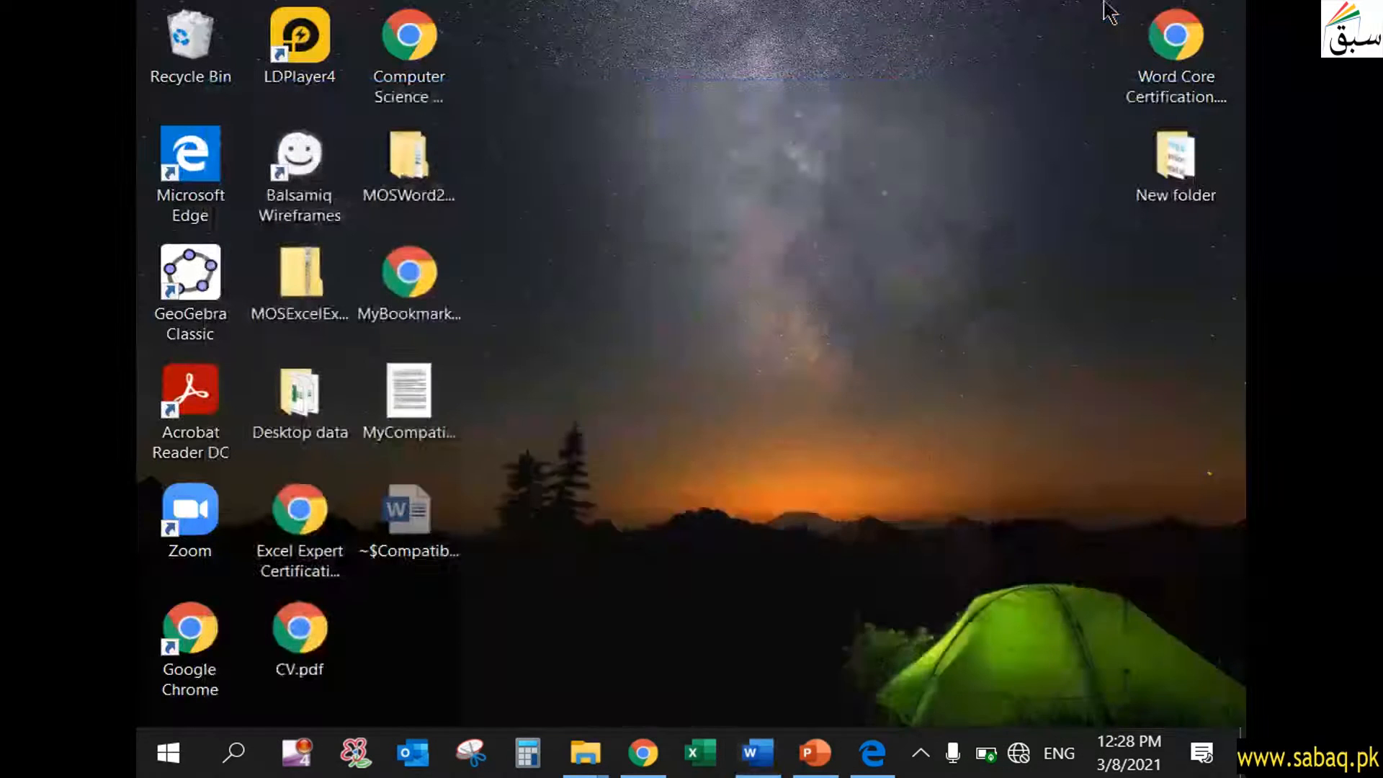
double_click(441, 166)
double_click(667, 164)
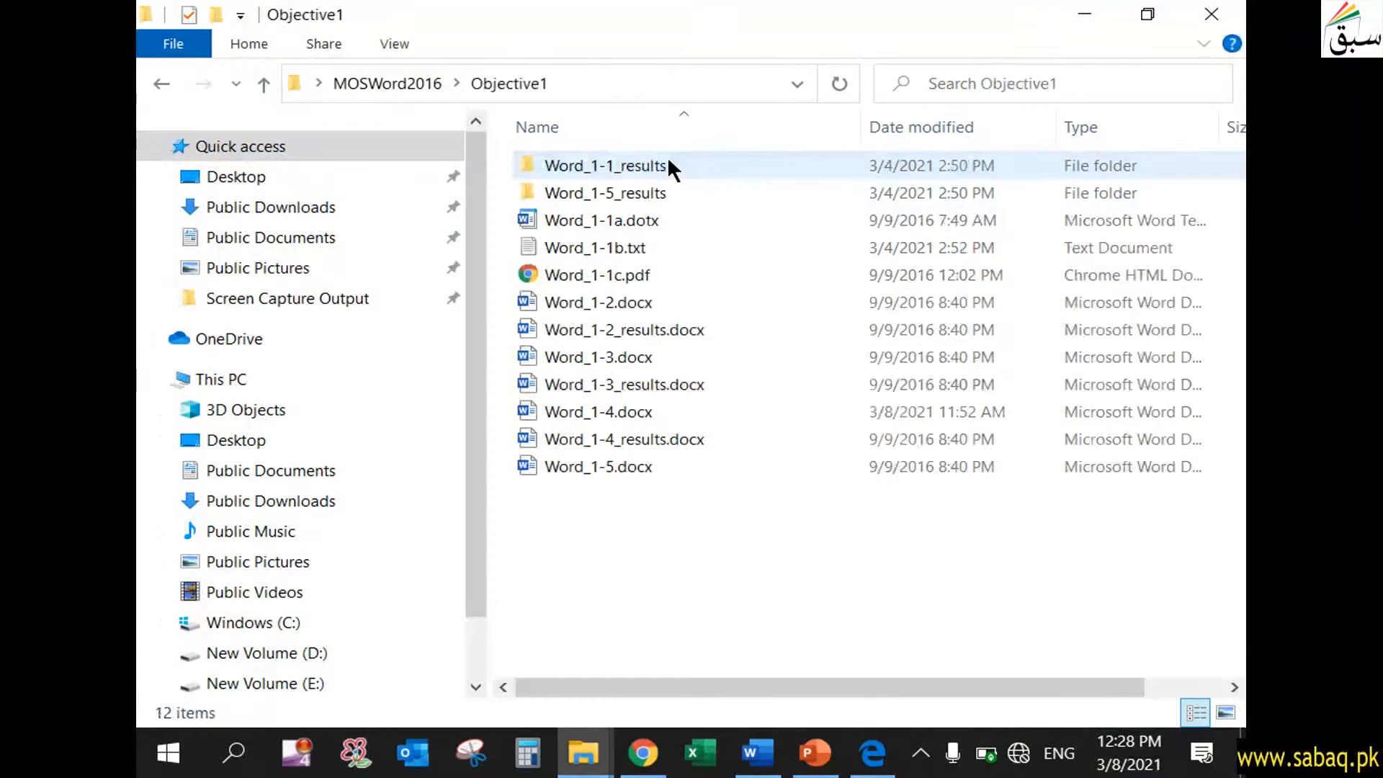
double_click(674, 192)
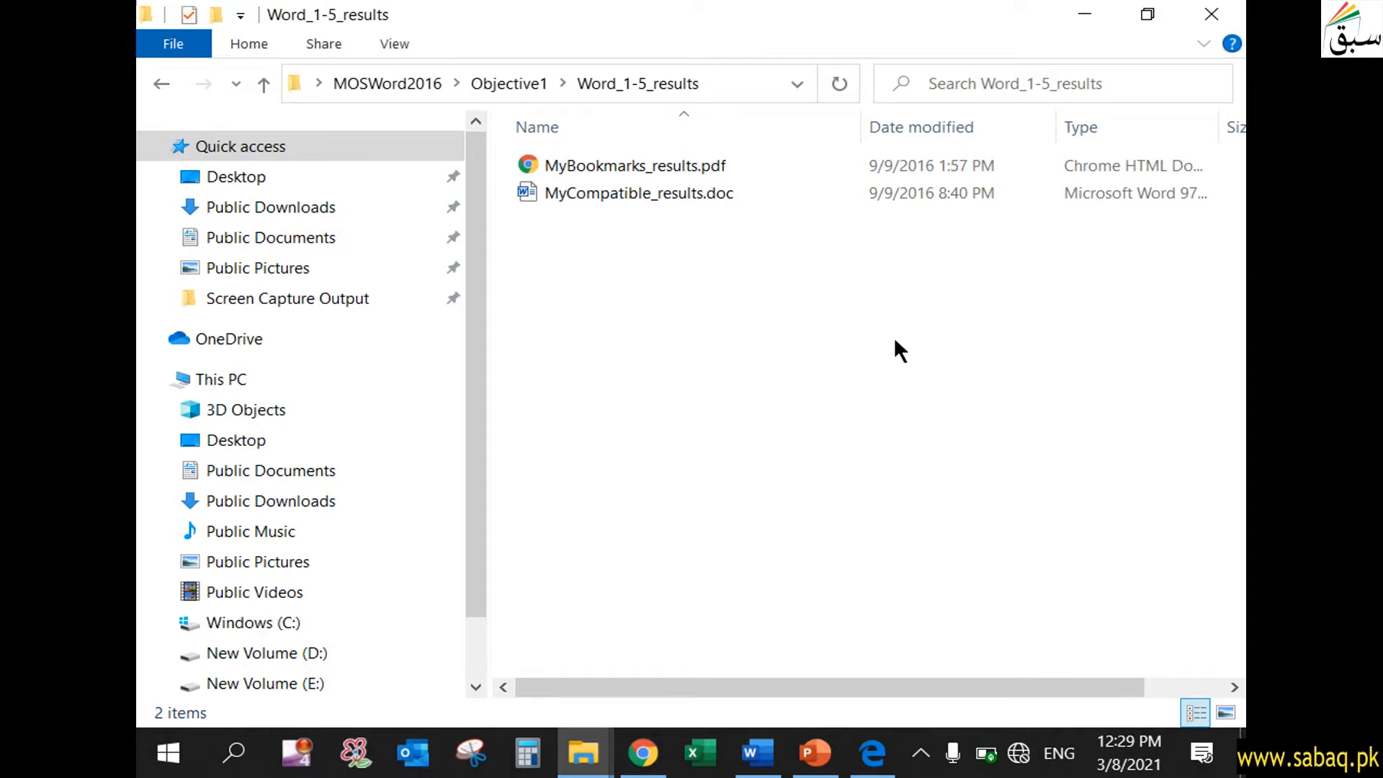
- Go back to the MOSWord2016 folder, switch to PowerPoint, and exit the finished slide show
left_click(162, 83)
left_click(162, 84)
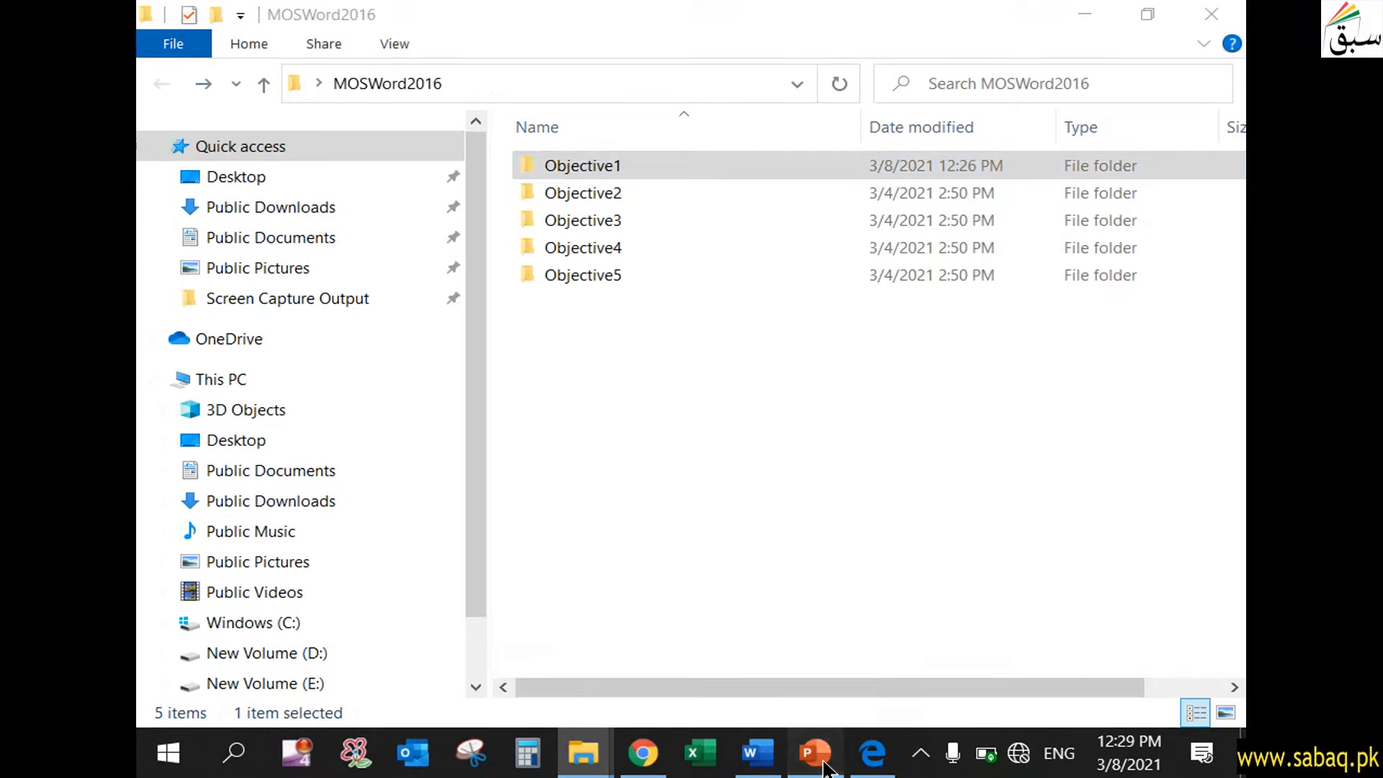
left_click(815, 752)
left_click(819, 580)
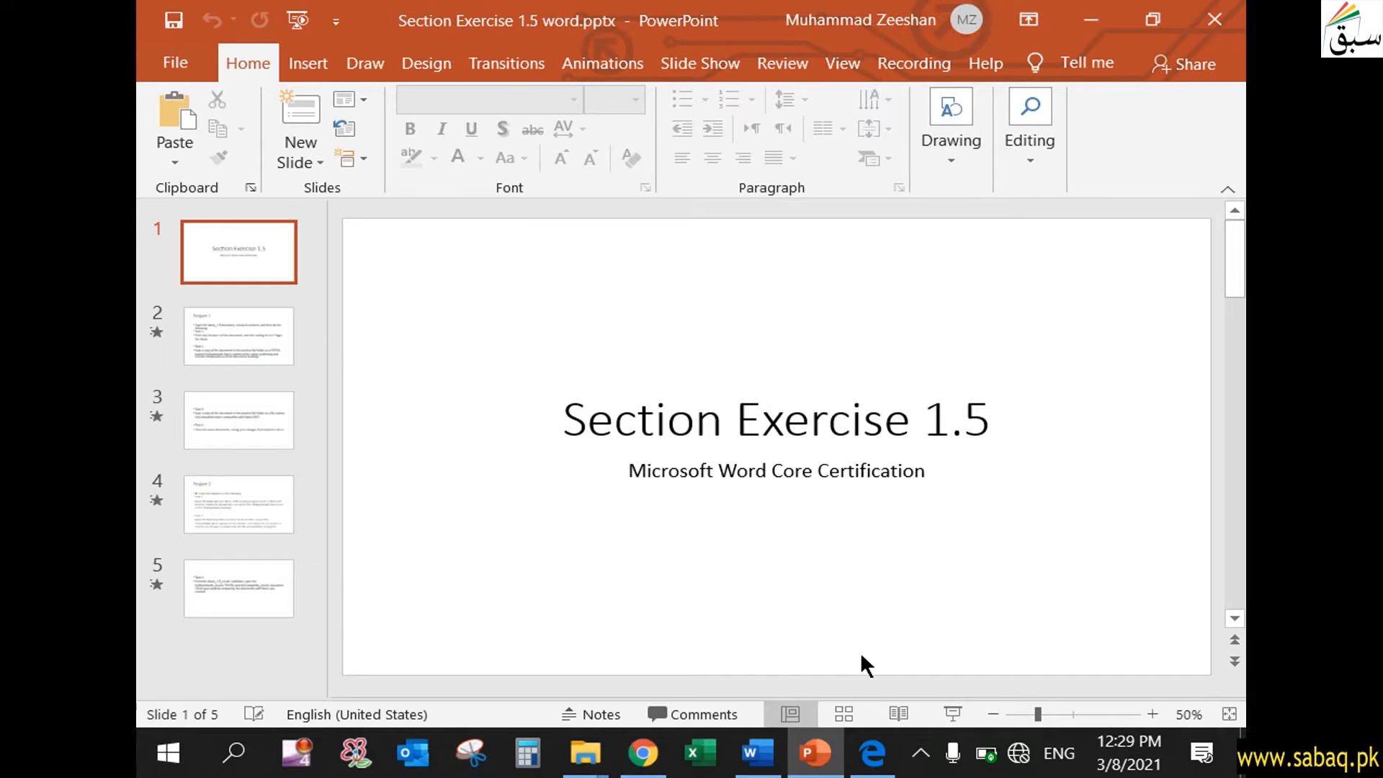